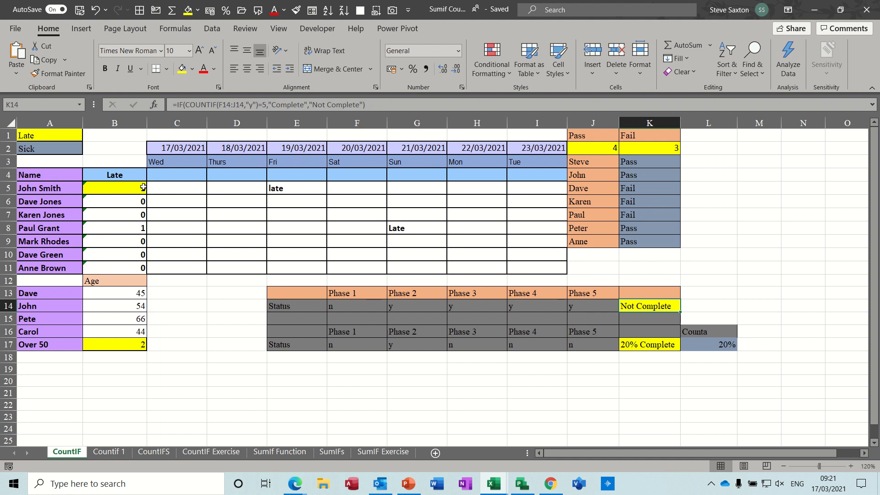
Enter "late" in F5 for Saturday 20/03/2021 and check the late-count formula in B5.
click(288, 188)
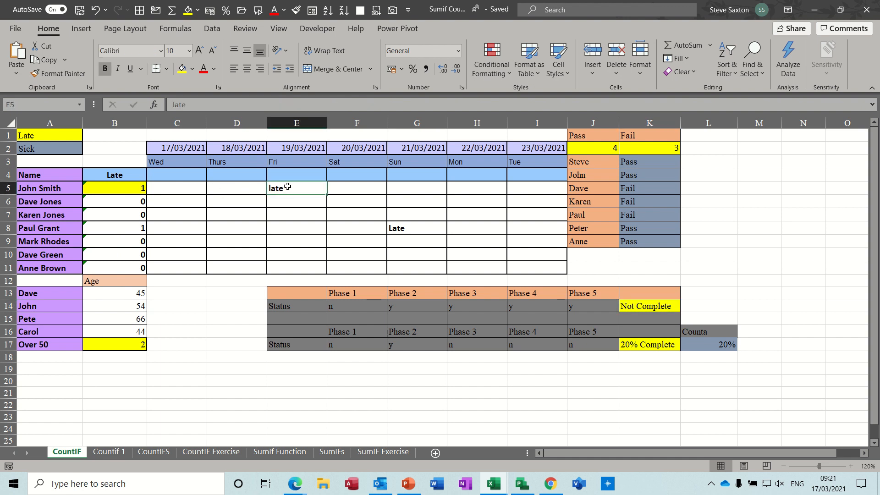
click(131, 187)
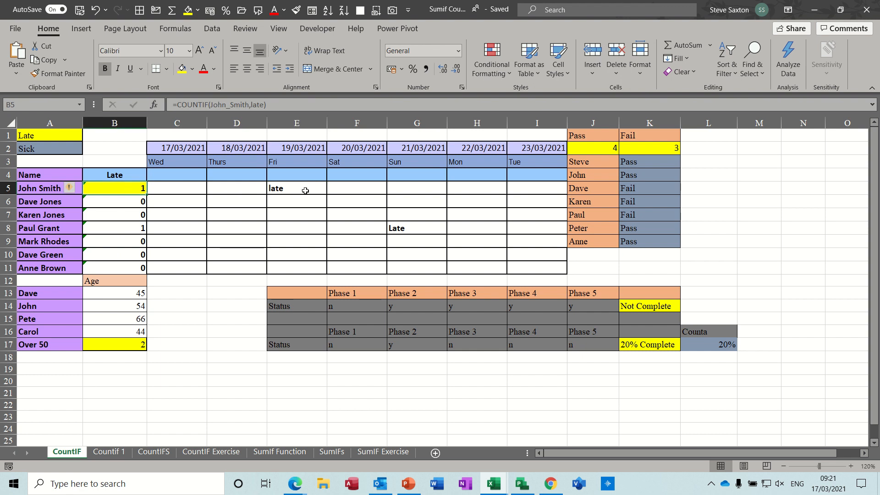
click(351, 189)
text(late)
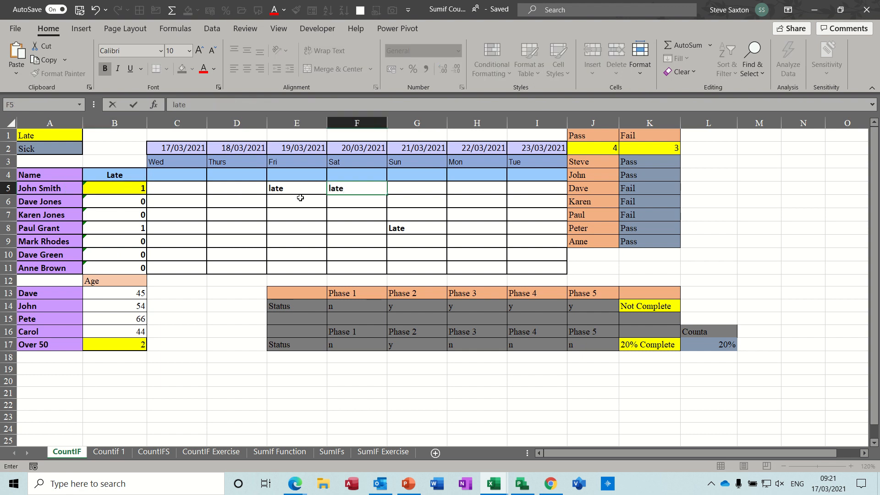
click(301, 198)
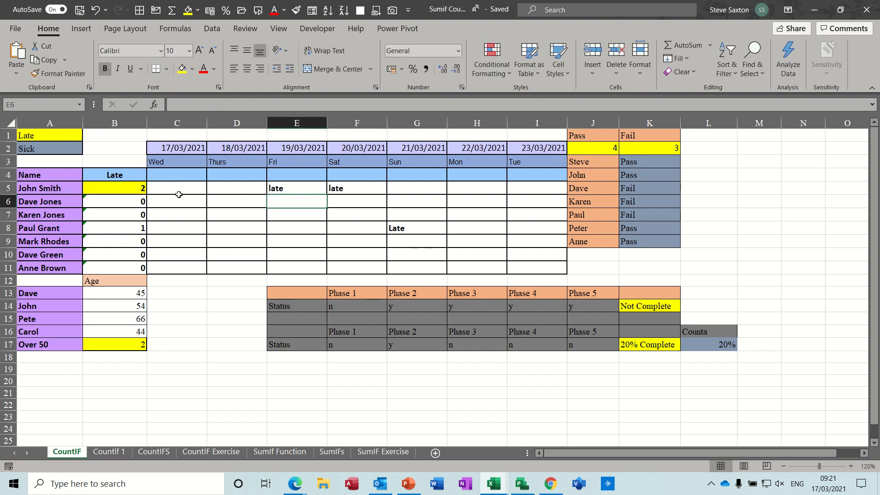
click(131, 190)
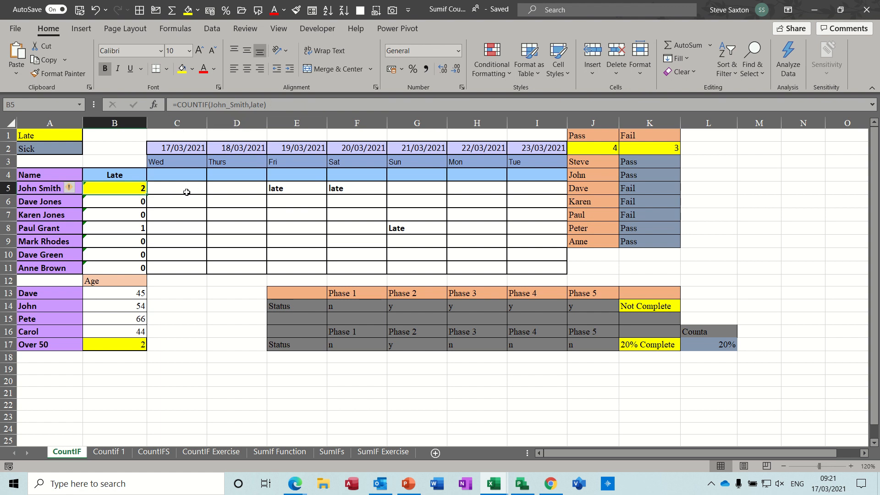
Replace the named range in the COUNTIF formula in B5 with the cell range C5:J5.
drag(172, 190, 516, 186)
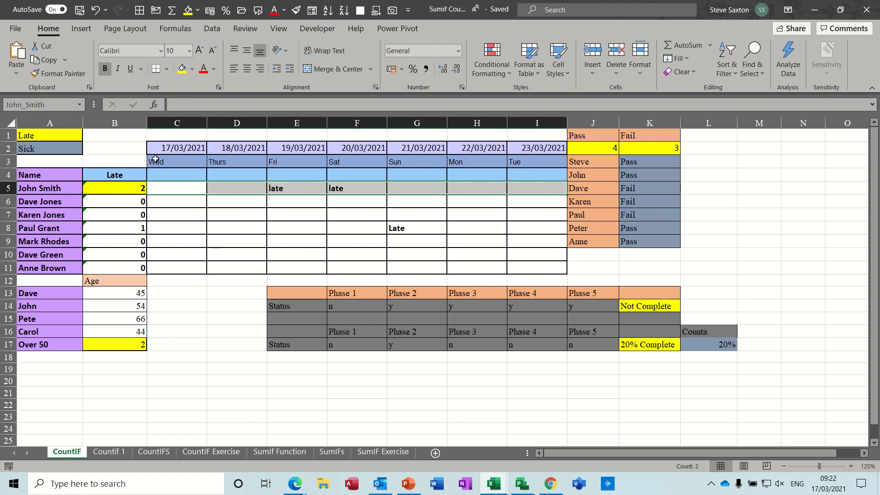
click(122, 189)
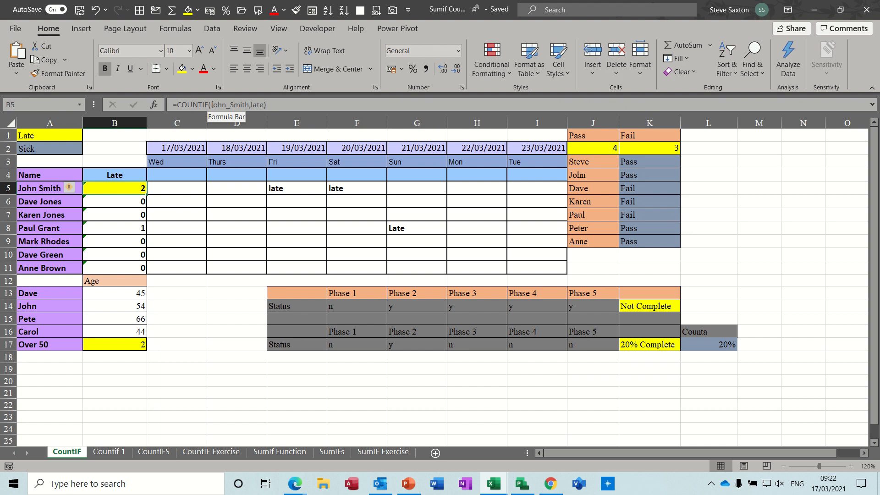
drag(212, 105, 251, 106)
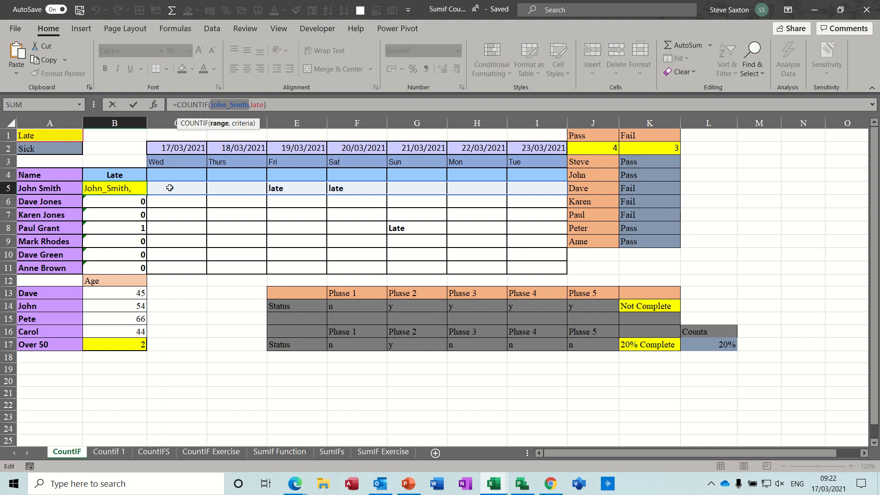
drag(171, 186, 515, 185)
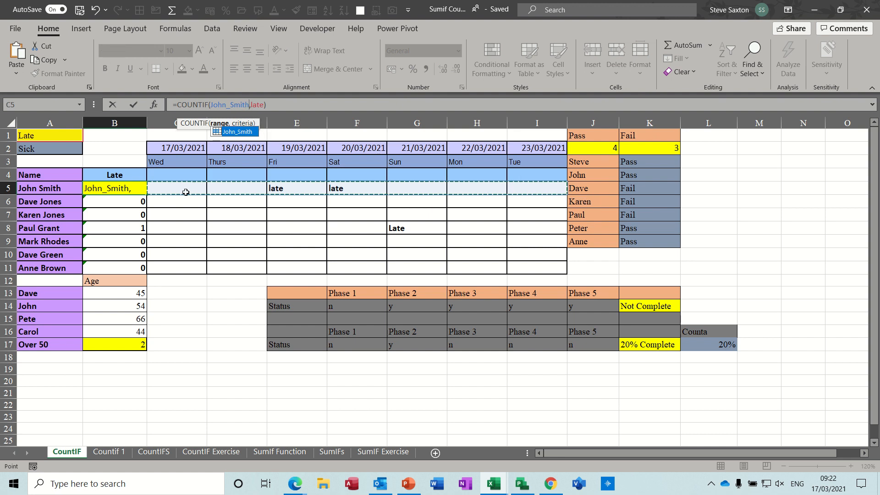
drag(182, 190, 575, 189)
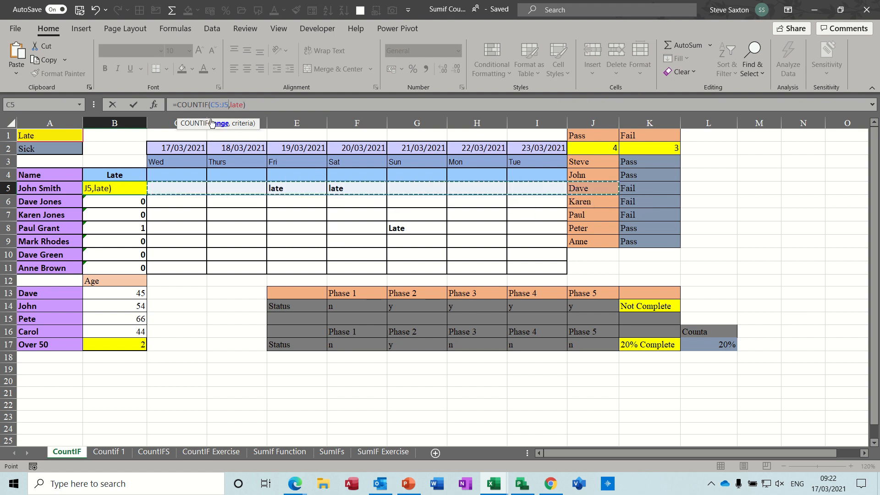
click(132, 105)
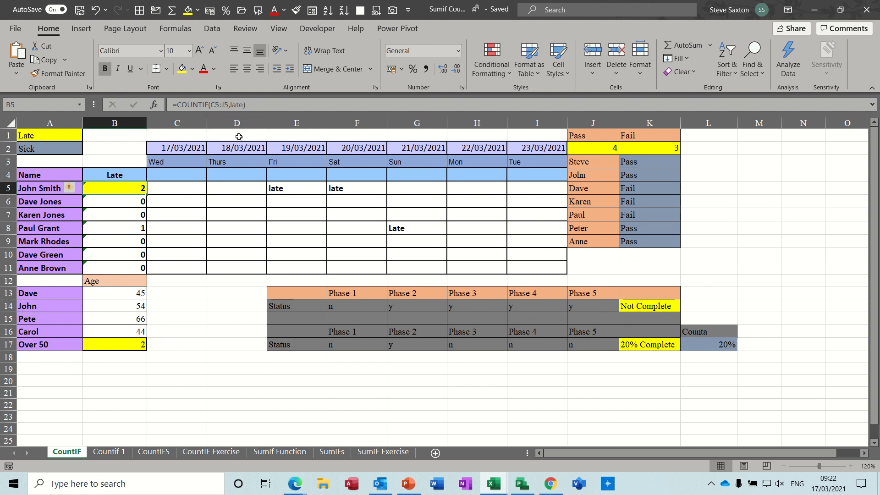
Check the named cells A1 and A2, and change the criterion in B5's COUNTIF formula to the quoted text "late".
click(43, 135)
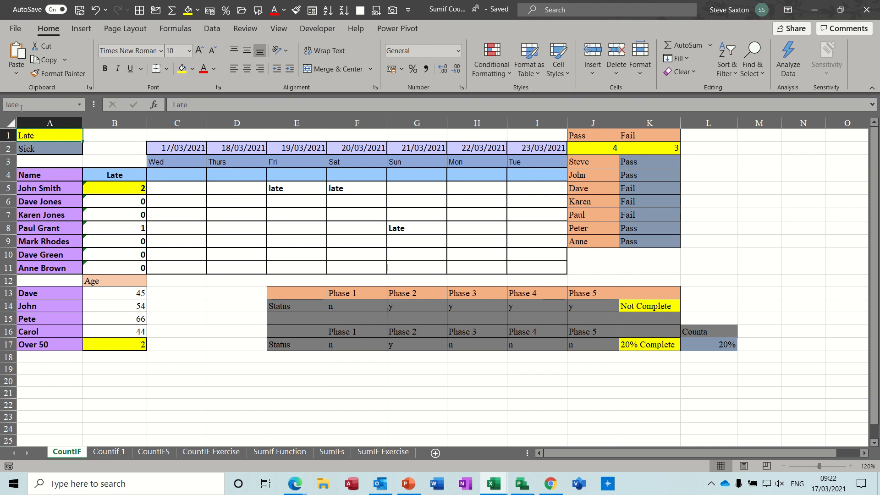
click(38, 148)
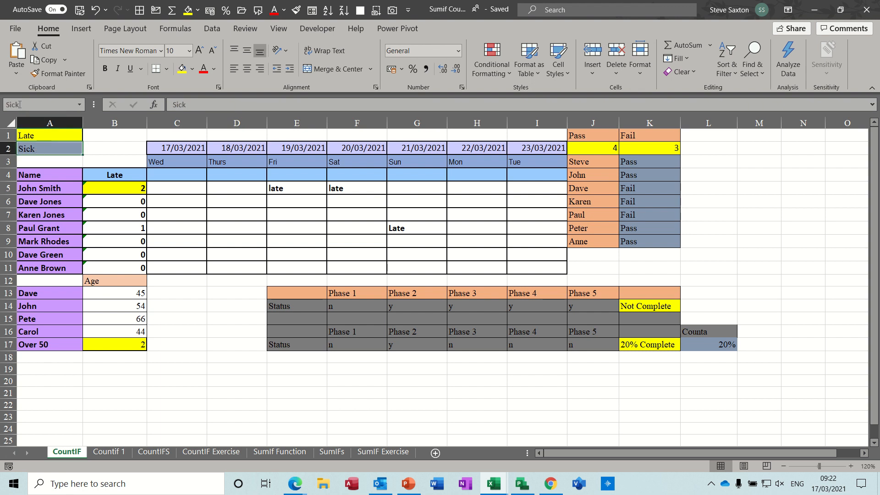
click(46, 135)
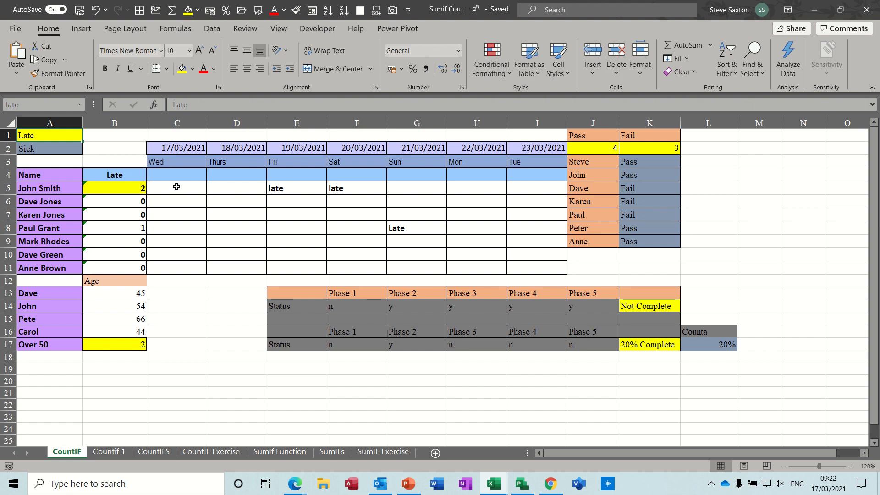
click(125, 187)
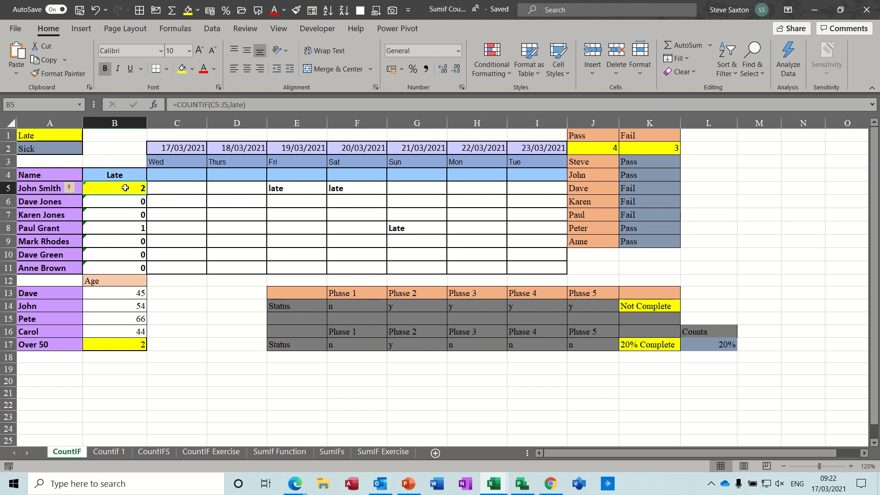
click(233, 106)
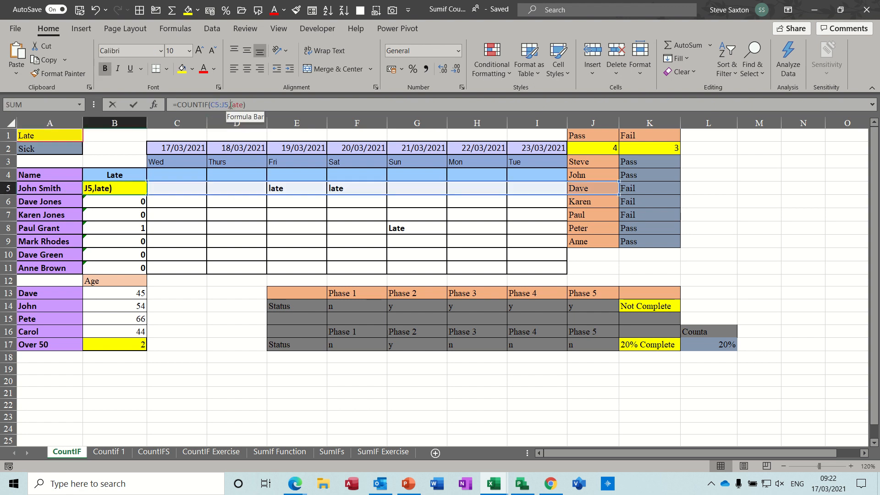
text("late)
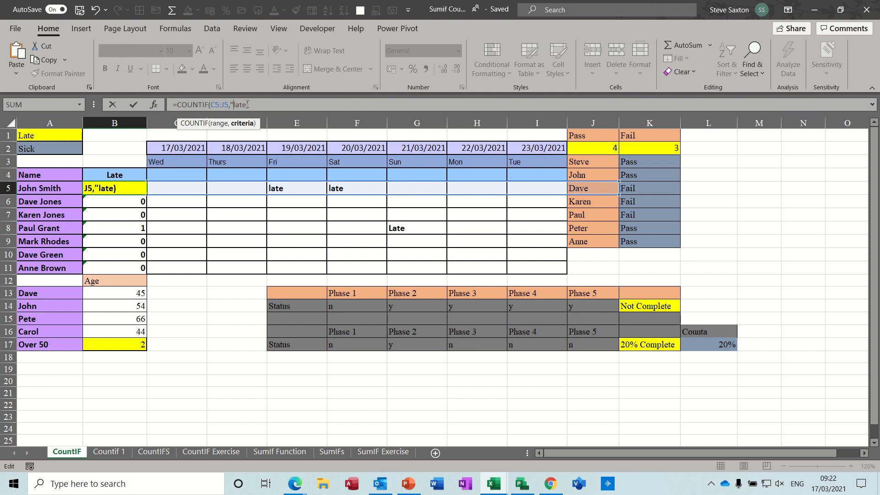
text(")
click(134, 105)
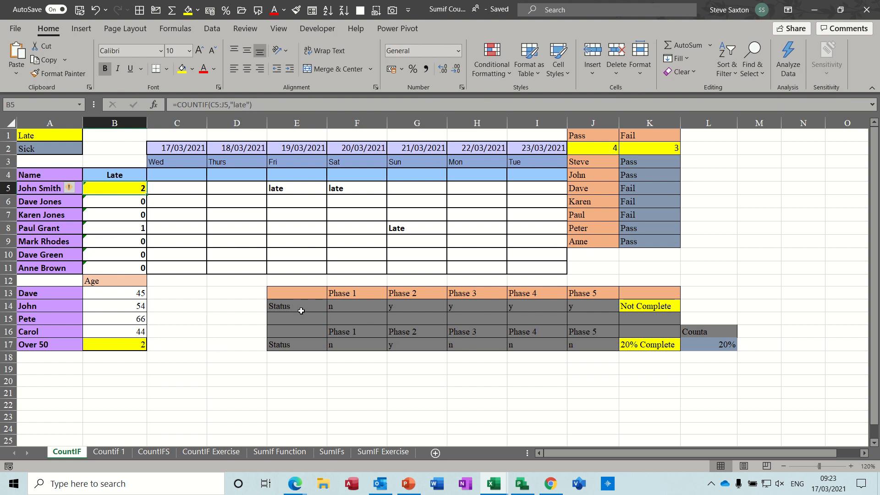
Examine the Pass count formula in J2, the status range K3:K9 and the Pass and Fail headings.
click(594, 148)
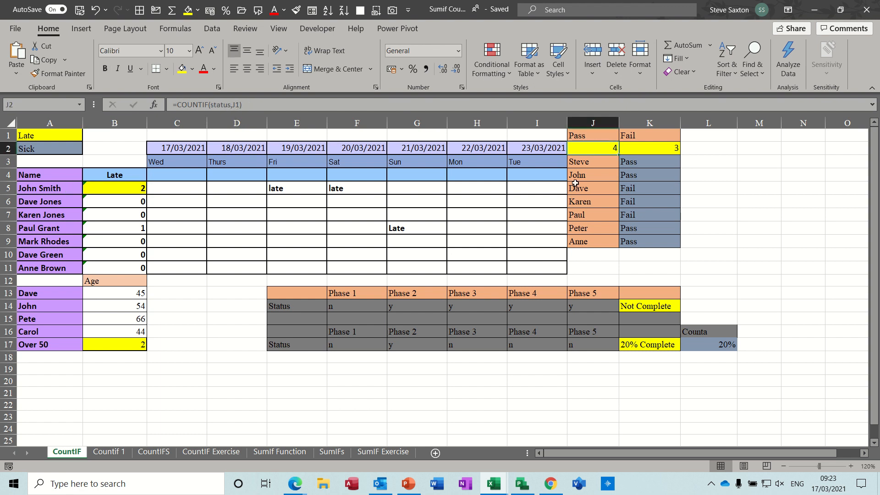
drag(627, 161, 630, 241)
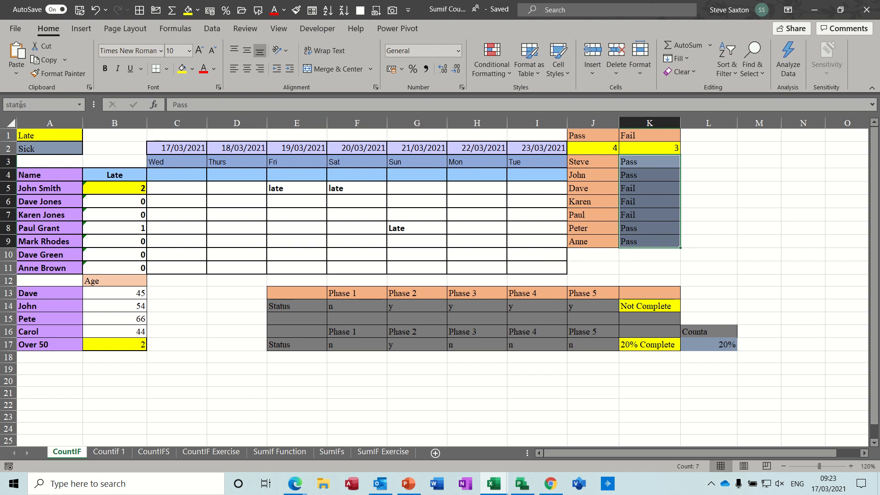
click(722, 148)
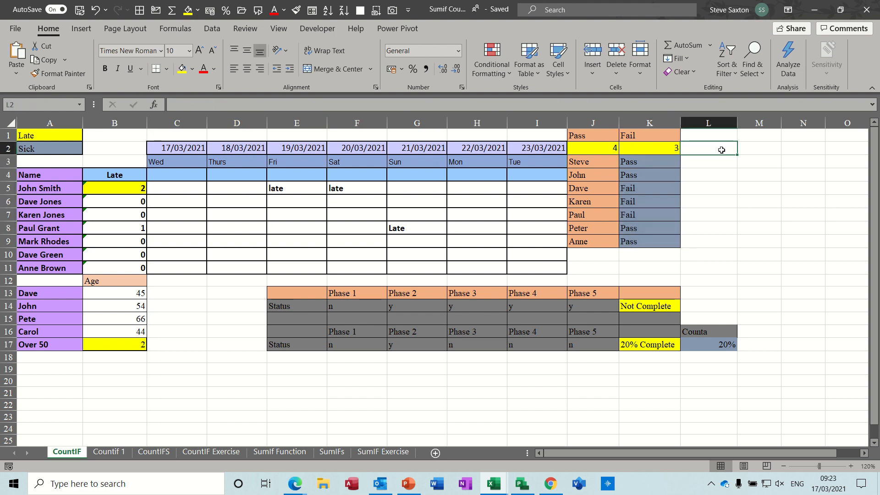
click(575, 136)
click(638, 136)
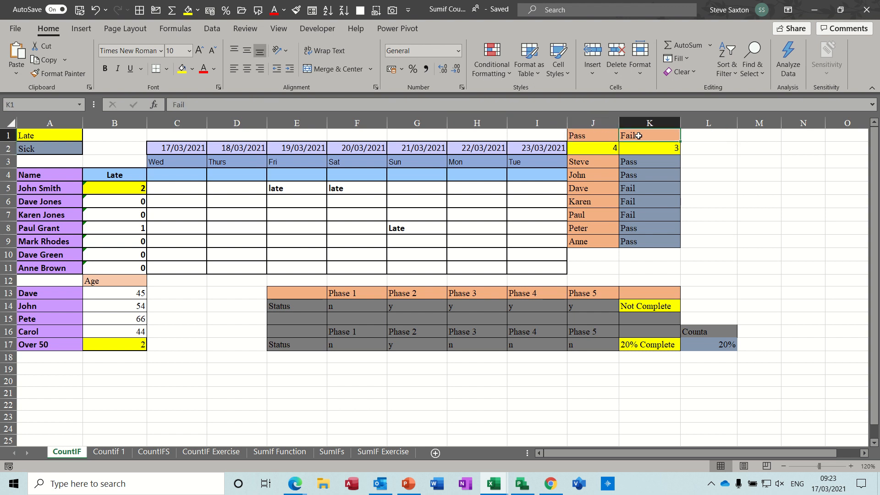
Enter =COUNTIF(K3:K10,"Pass") in L2 and copy the formula across to M2.
click(704, 151)
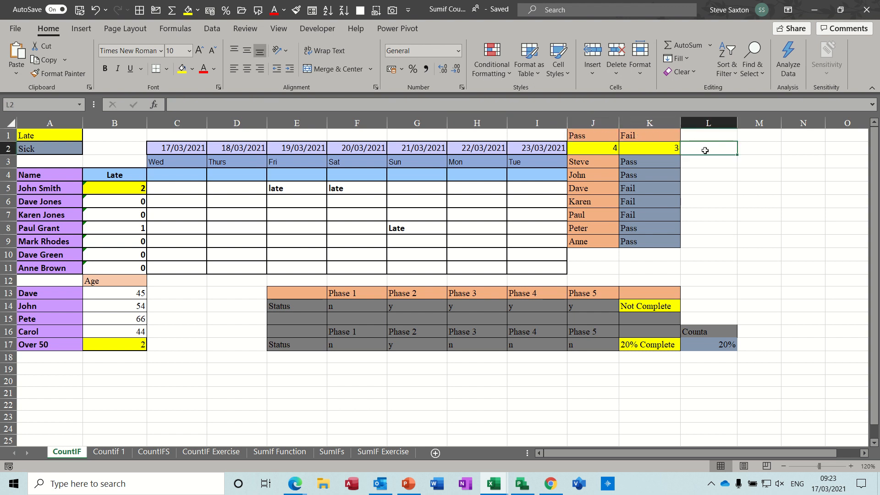
text(=counti)
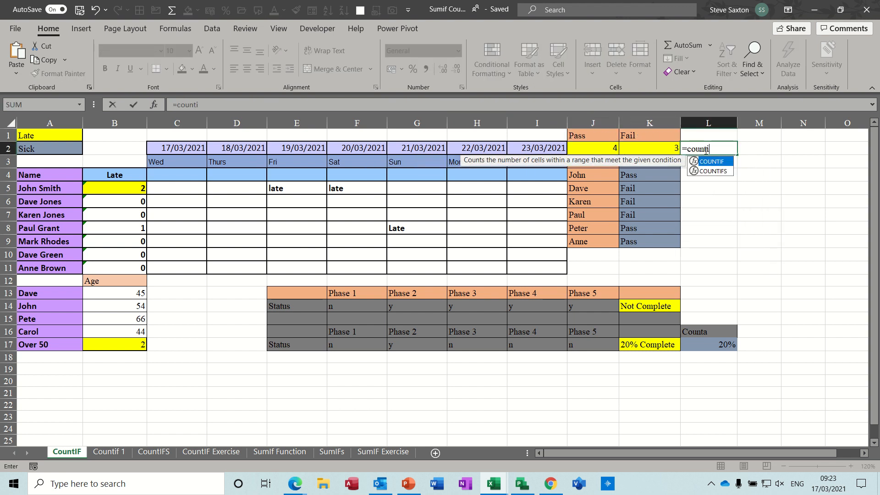
text(if)
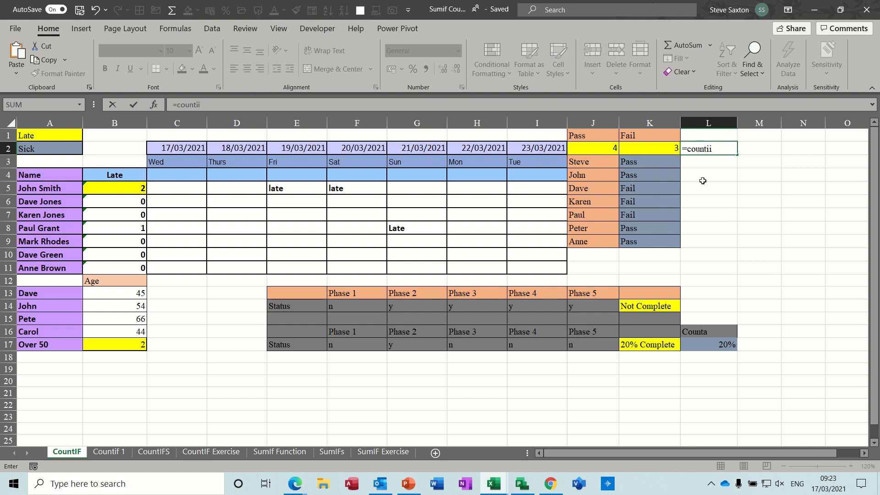
key(BackSpace)
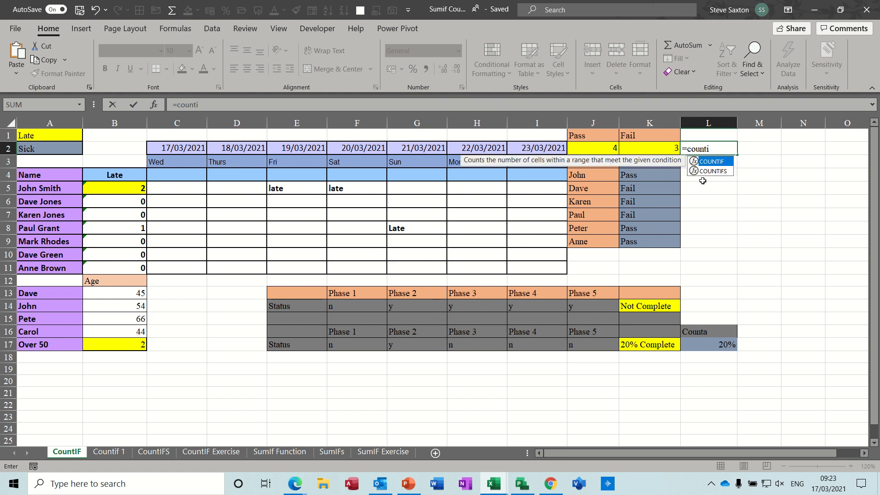
text(f()
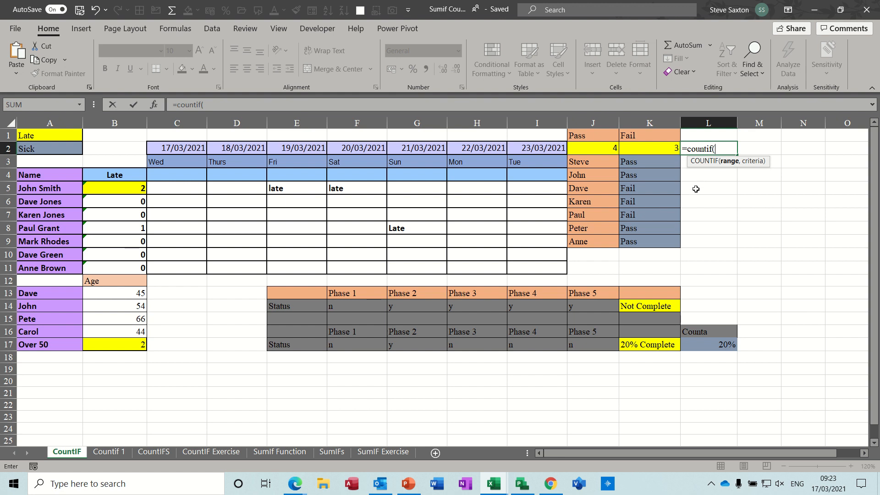
drag(631, 165, 640, 241)
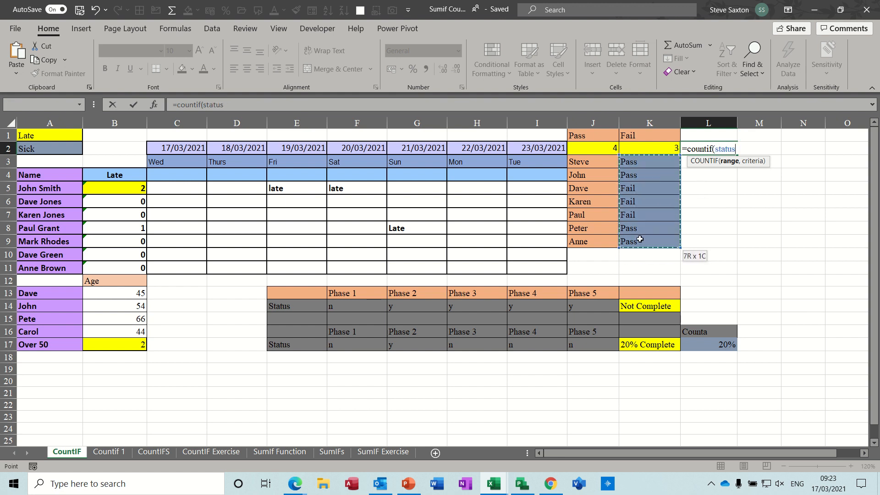
click(640, 240)
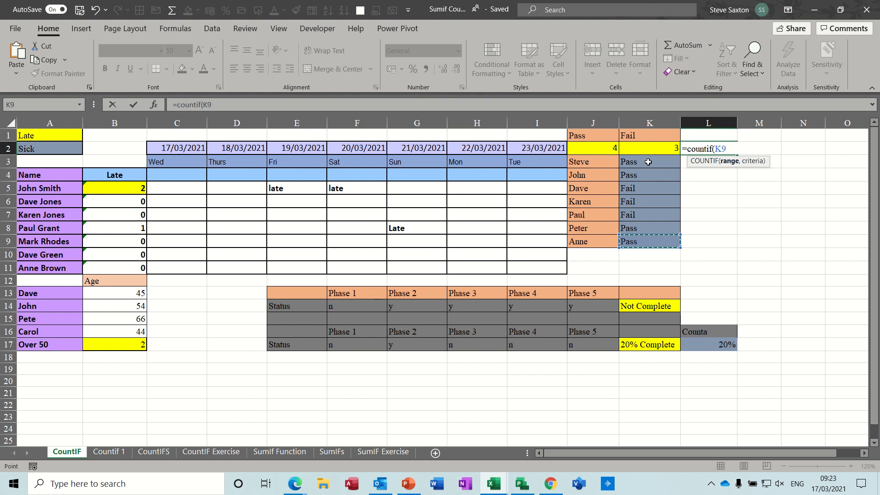
drag(648, 163, 647, 239)
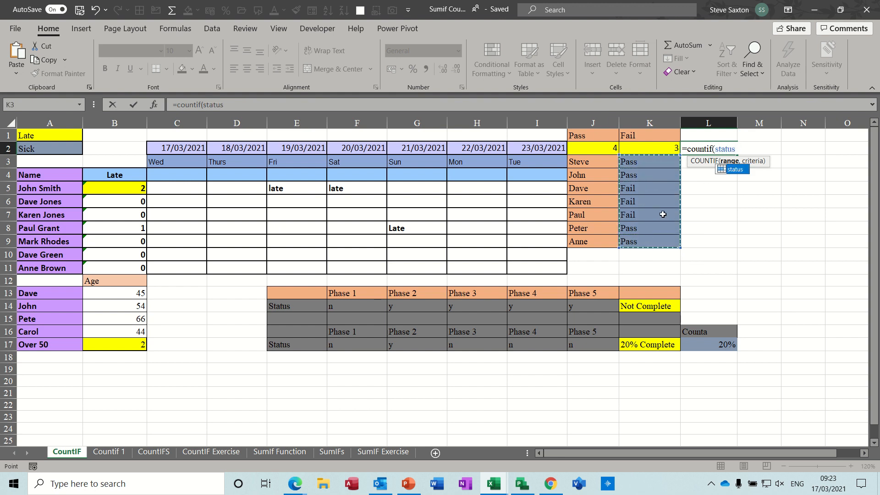
drag(648, 161, 648, 254)
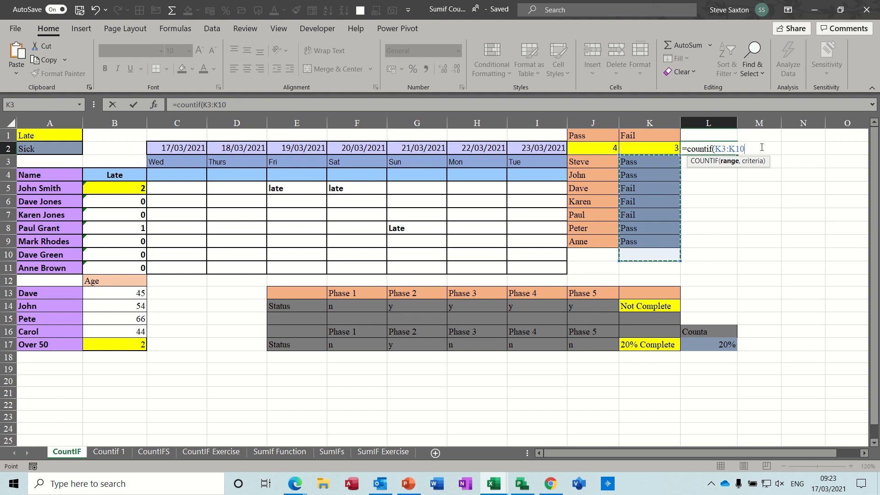
text(,"Pass)
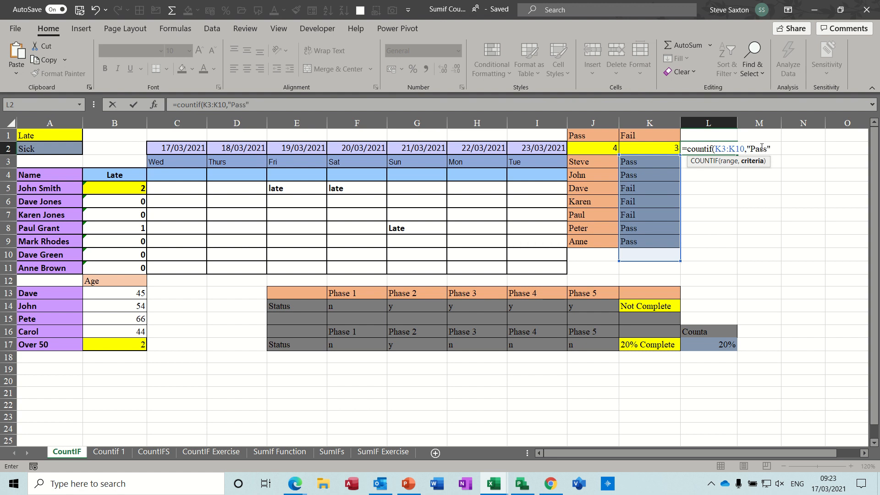
text("))
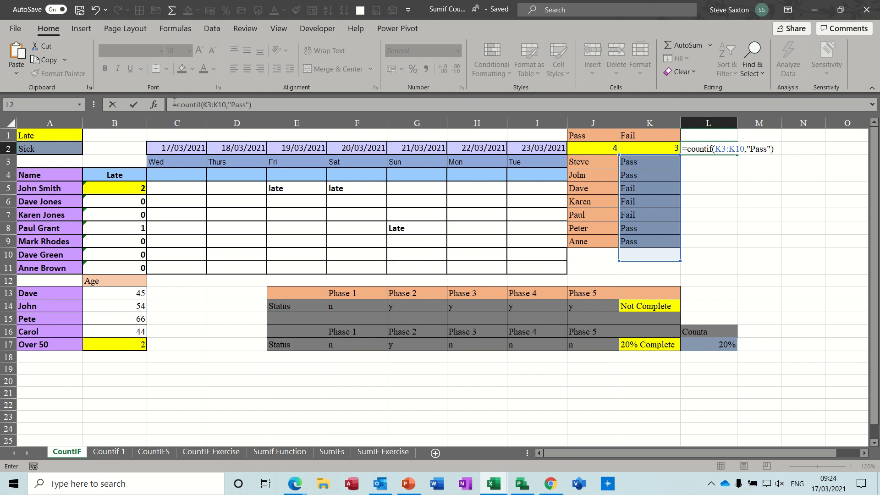
click(134, 105)
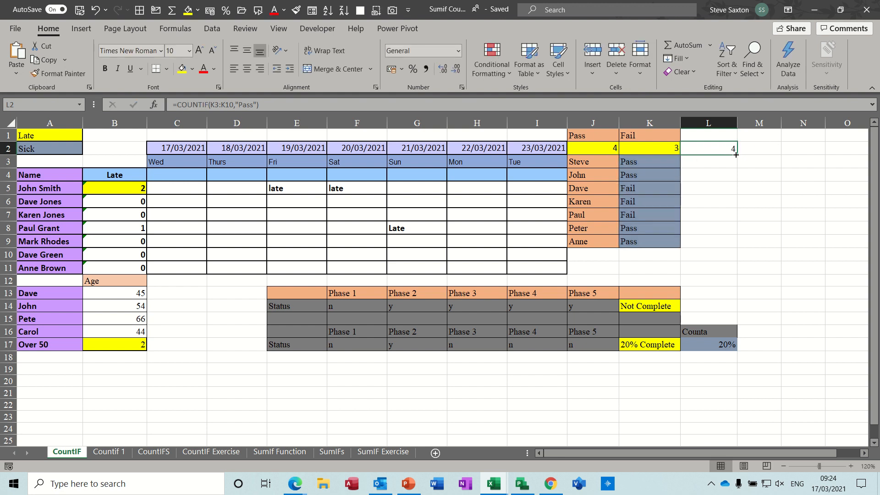
drag(736, 154, 766, 154)
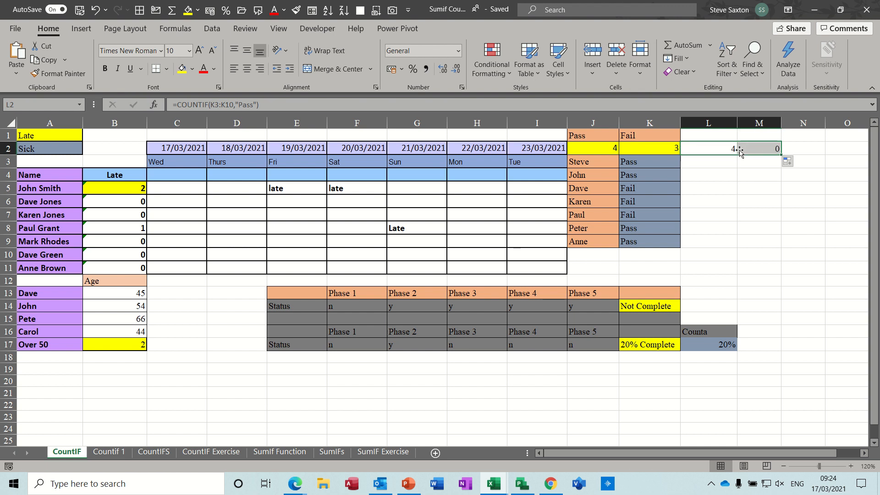
Check the copied formula in M2 and its shifted range L3:L10, and clear the formulas from L2 and M2.
click(755, 150)
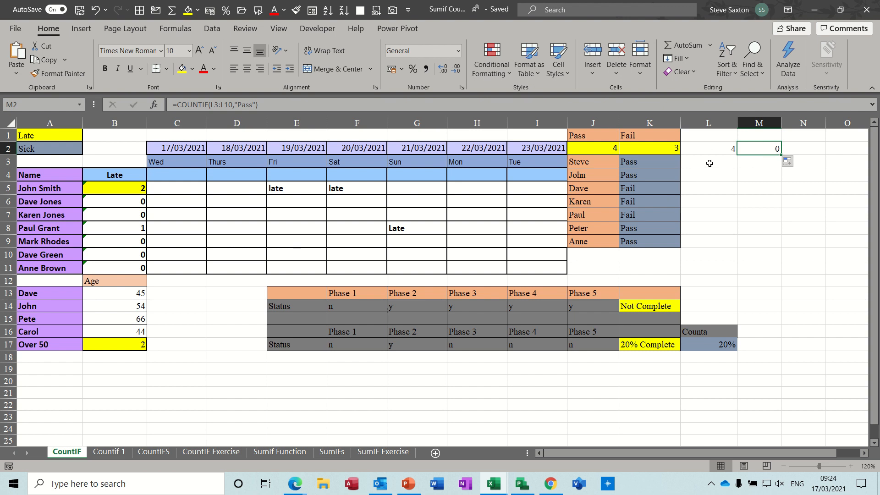
drag(710, 163, 710, 255)
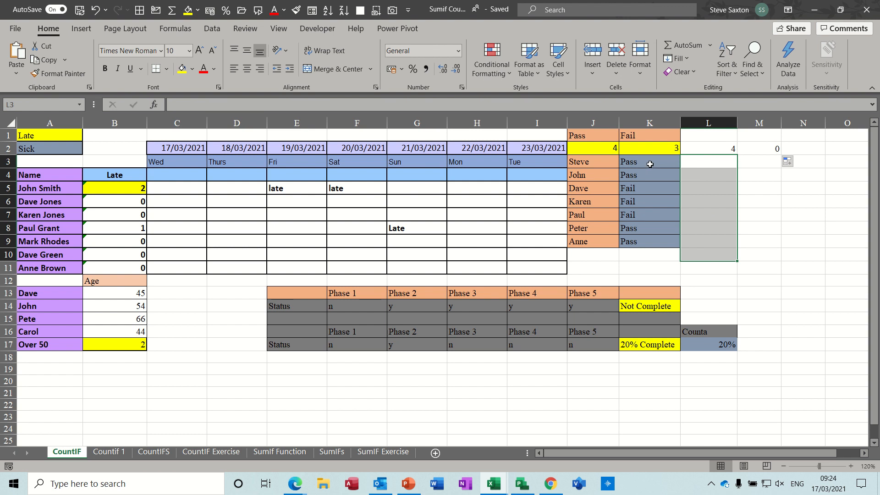
click(713, 149)
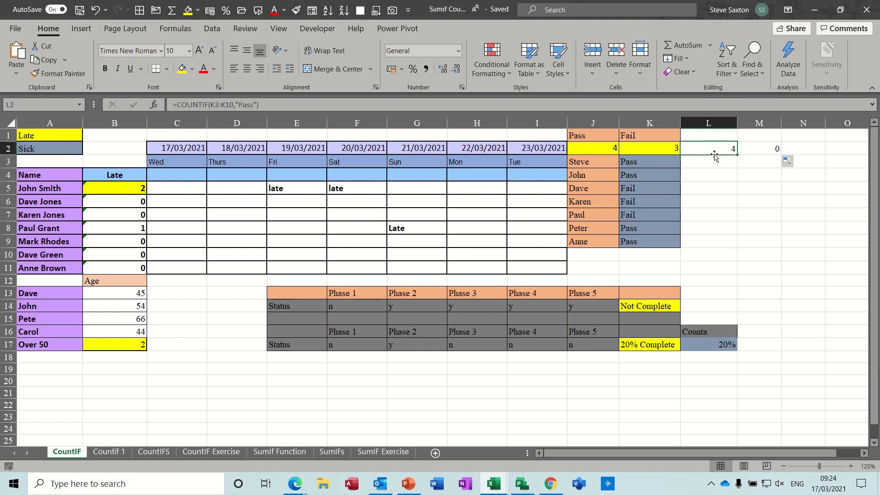
key(Delete)
click(748, 151)
key(Delete)
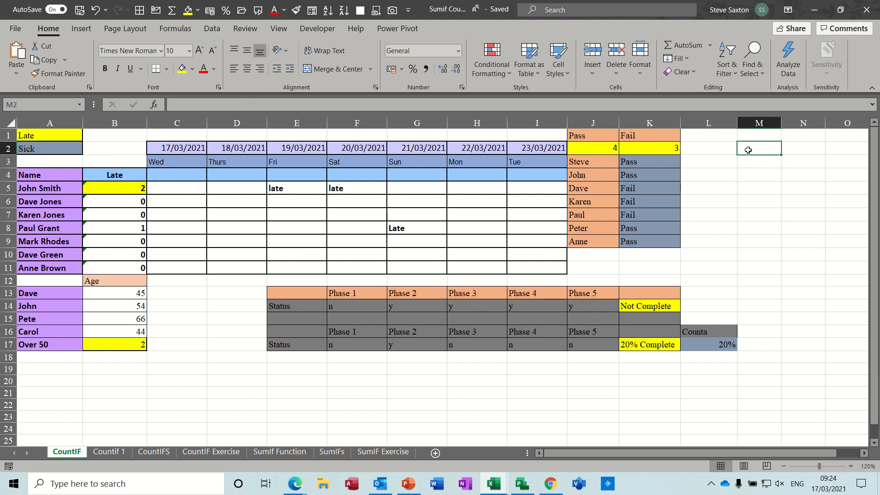
Copy the Pass and Fail headings from J1:K1 into L1:M1.
drag(587, 138, 748, 121)
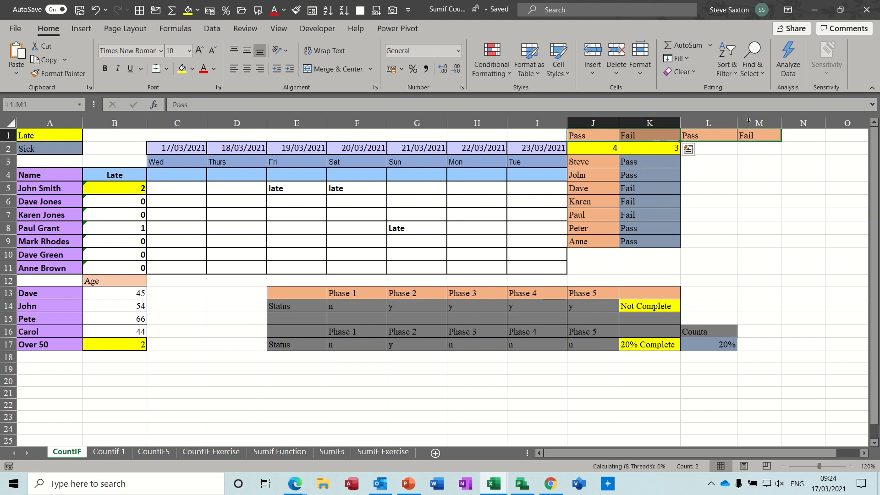
click(687, 148)
click(706, 152)
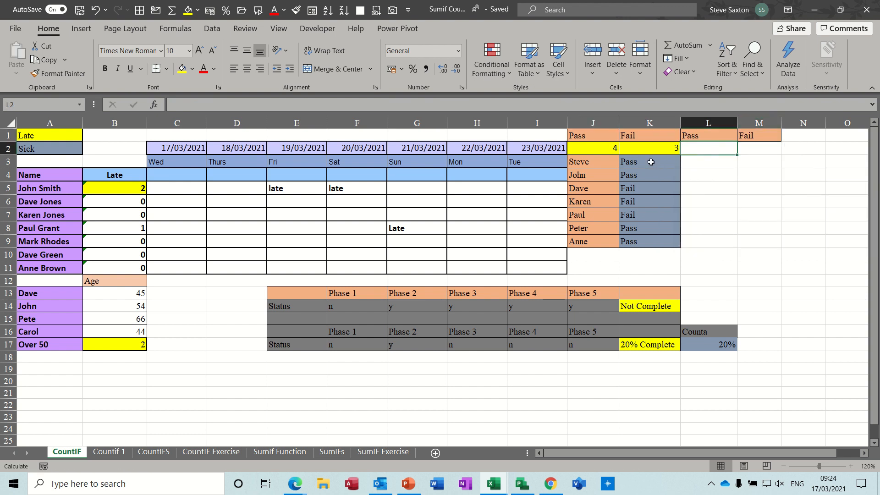
Enter =COUNTIF(status,L1) in L2, using the named range status for K3:K9 and the Pass heading as criterion.
drag(655, 163, 650, 245)
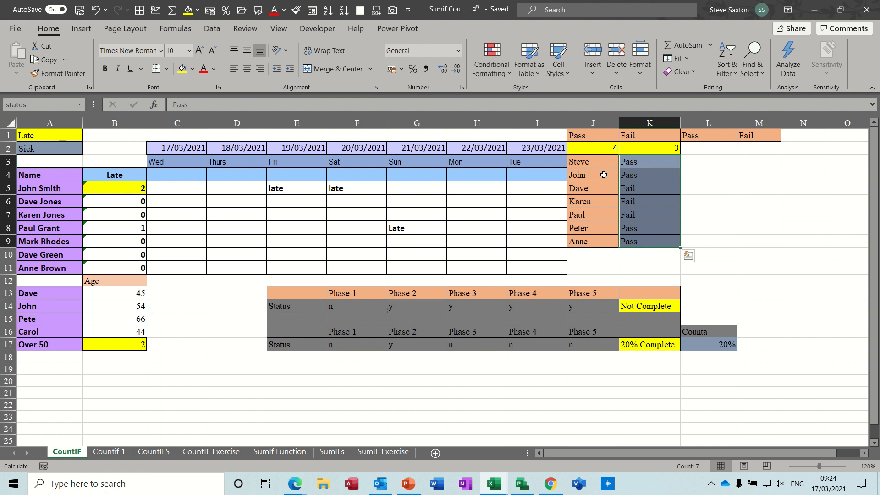
click(707, 149)
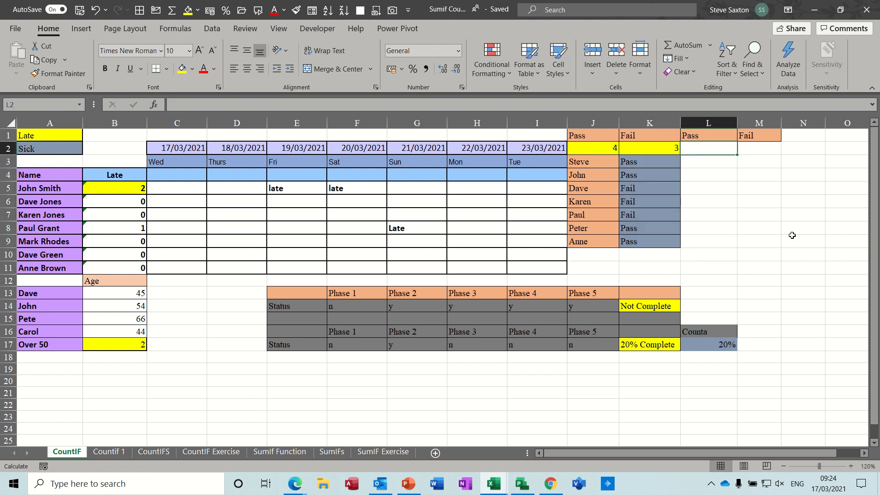
text(=count)
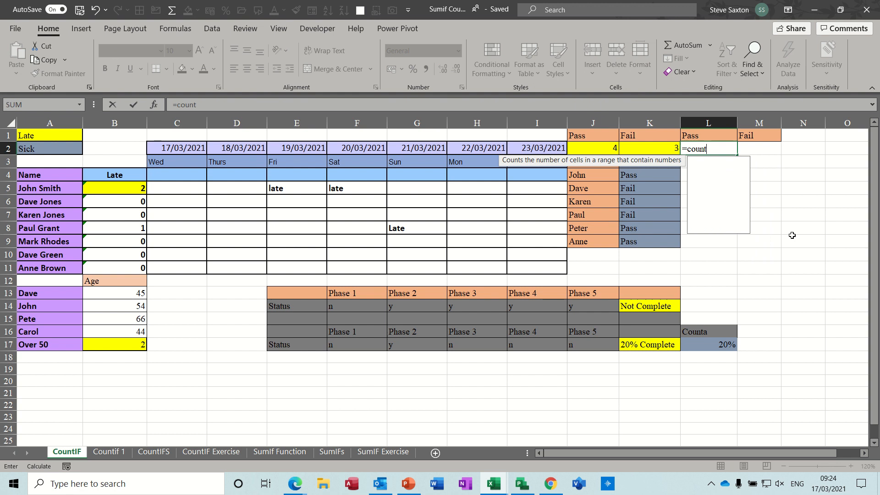
text(if()
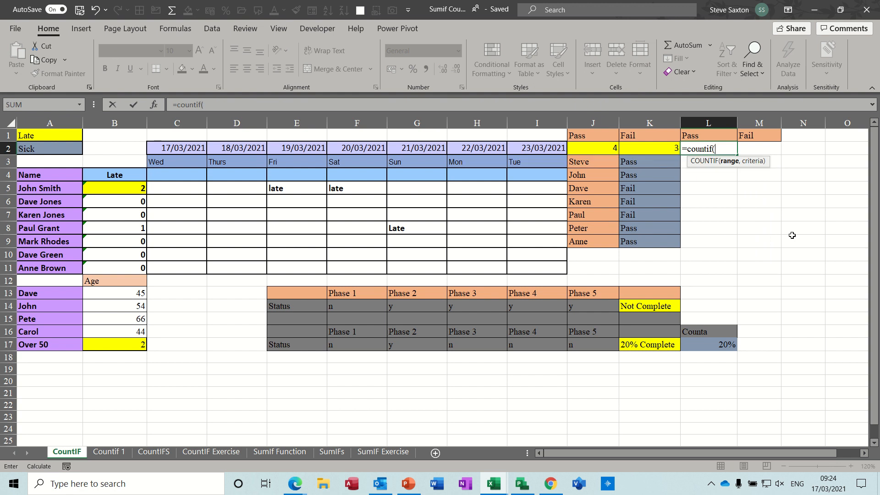
drag(651, 164, 652, 241)
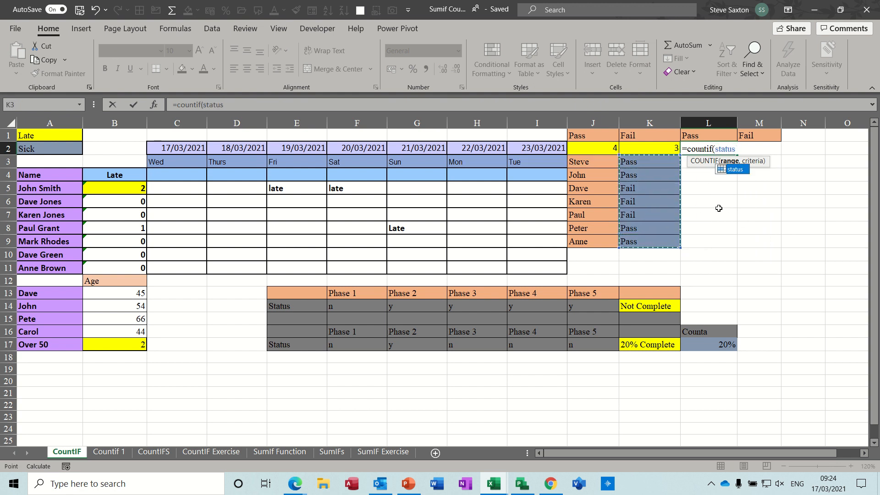
text(,)
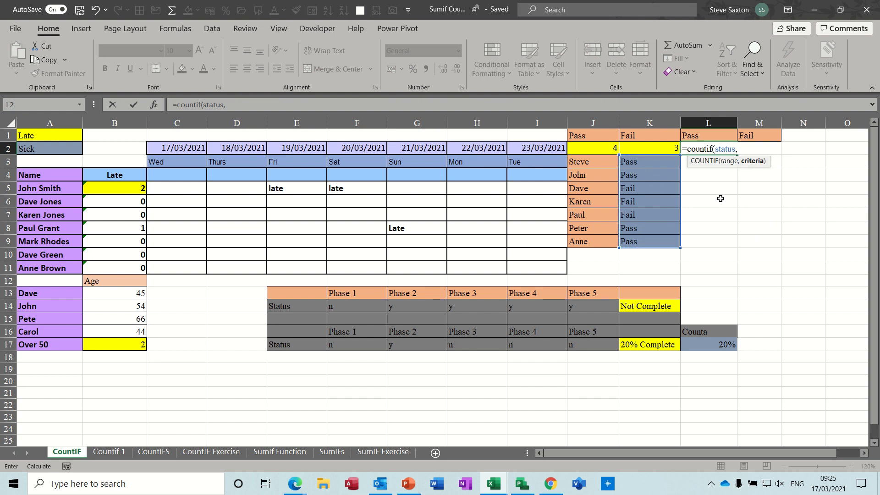
click(709, 136)
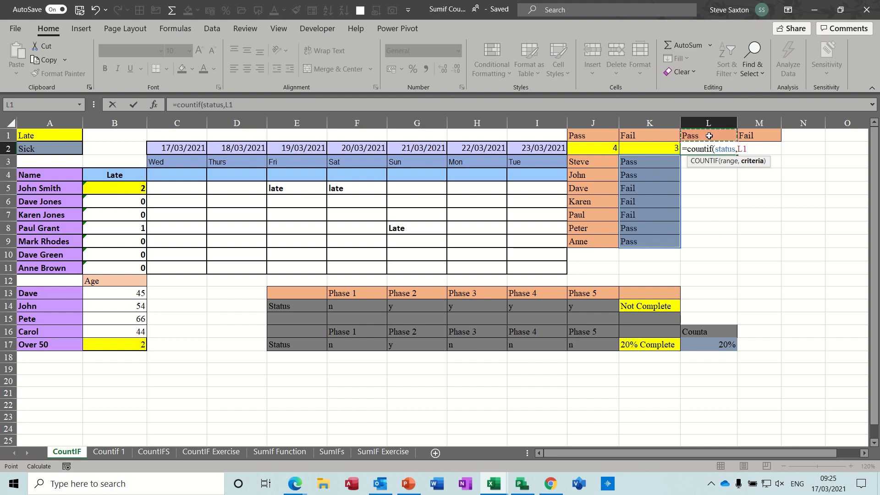
text())
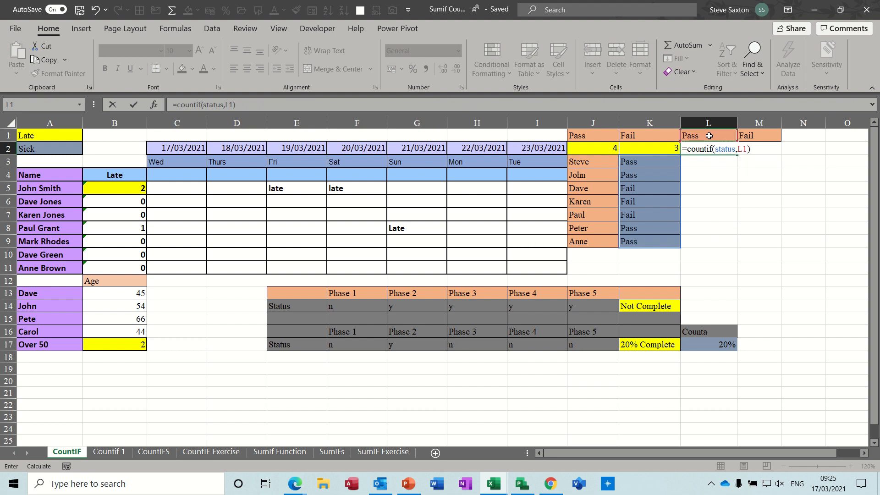
click(133, 105)
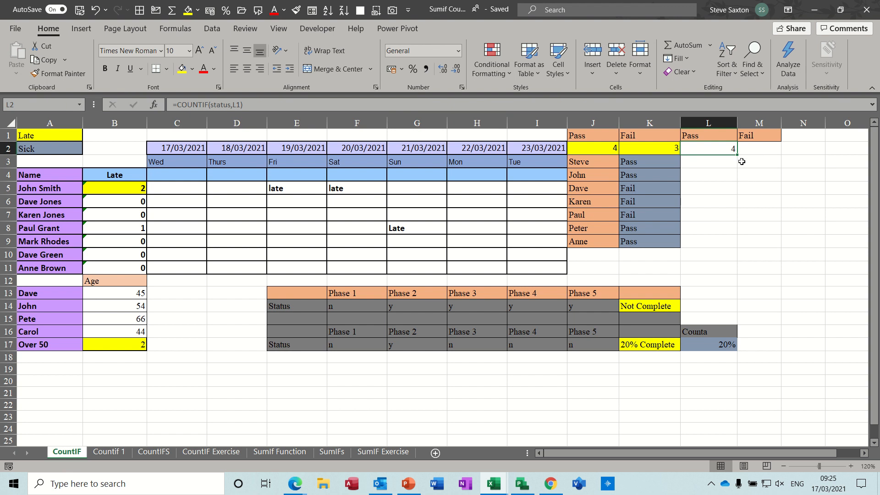
Copy the L2 formula across to M2 and check both formulas against their headings in L1 and M1.
drag(737, 155, 775, 155)
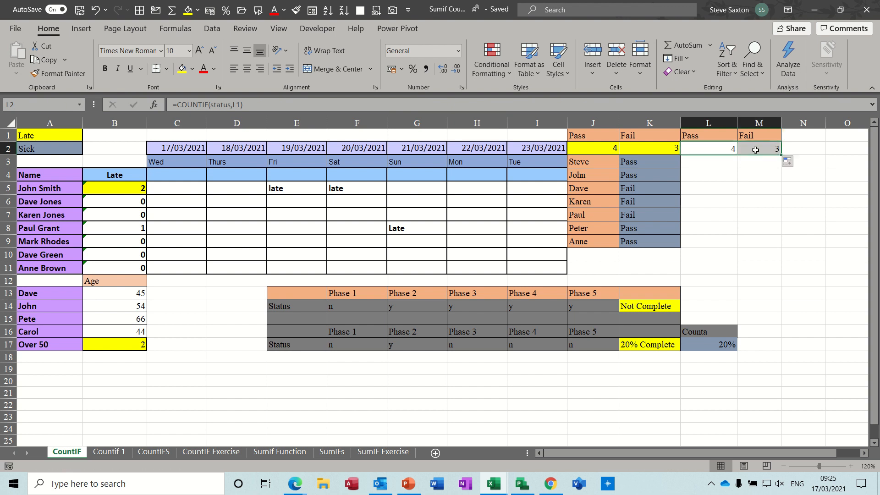
click(760, 148)
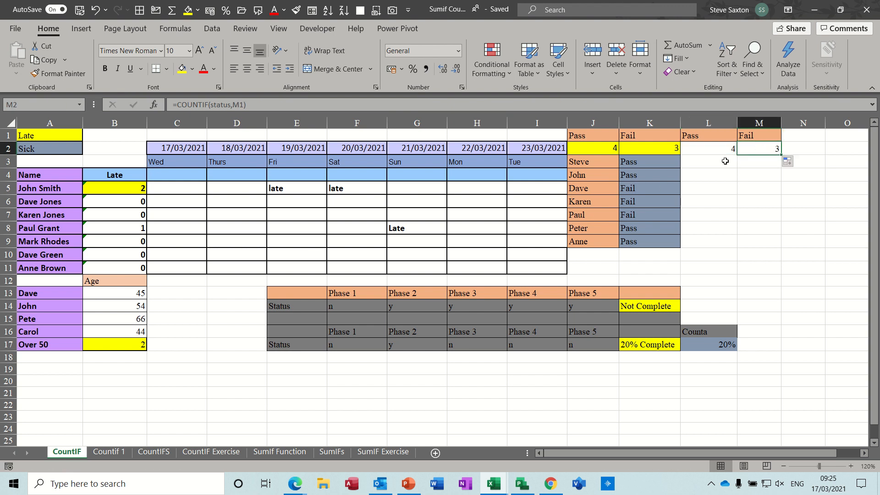
click(729, 148)
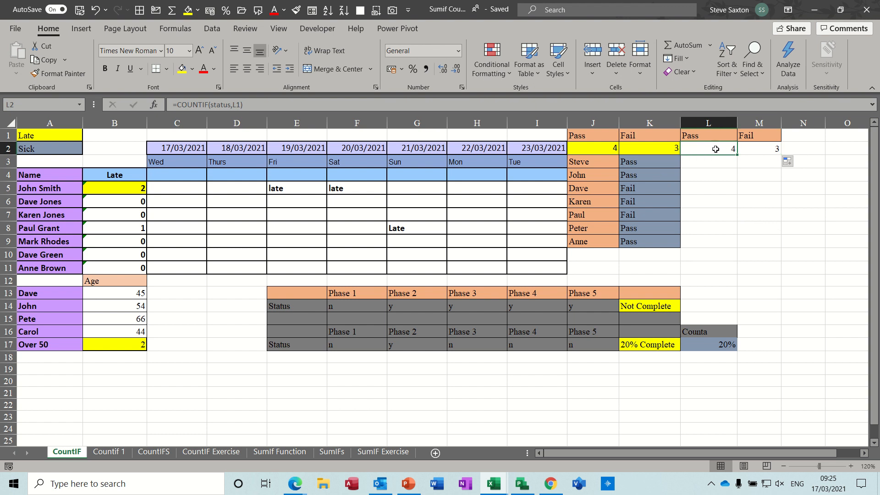
click(760, 136)
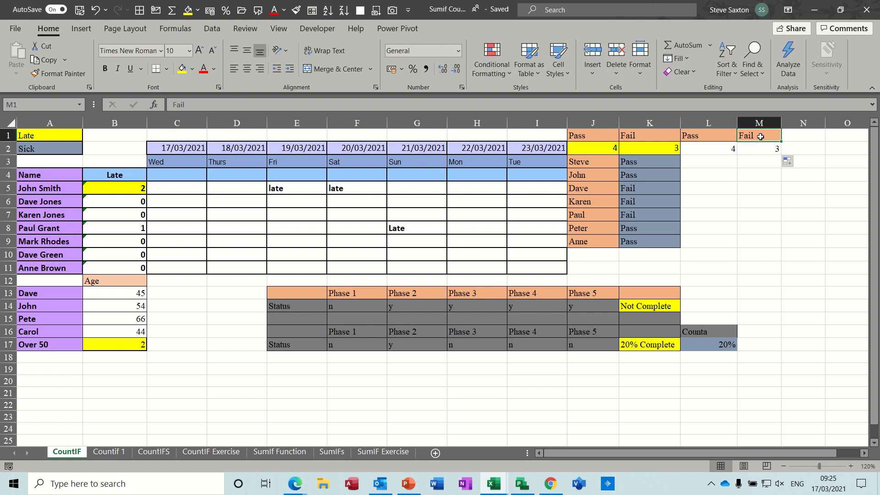
click(703, 135)
click(702, 148)
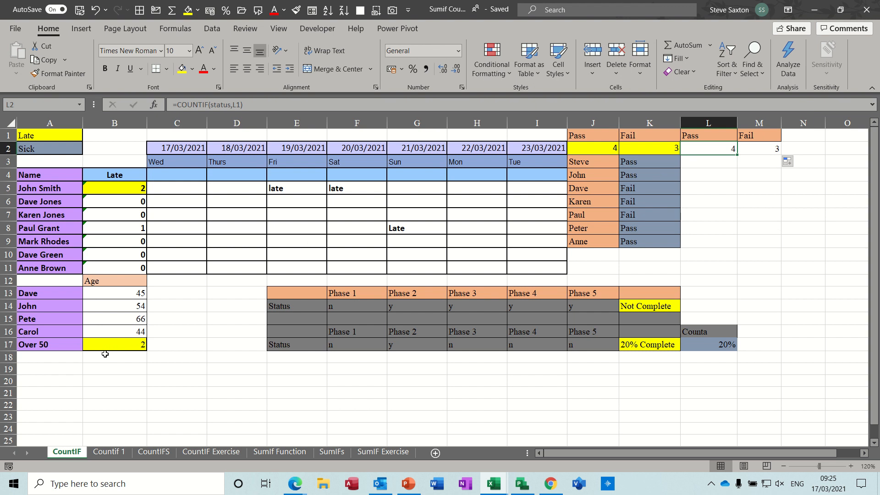
Check the Over 50 formula in B17 and enter =COUNTIF(B13:B16,">50") in B19.
click(118, 344)
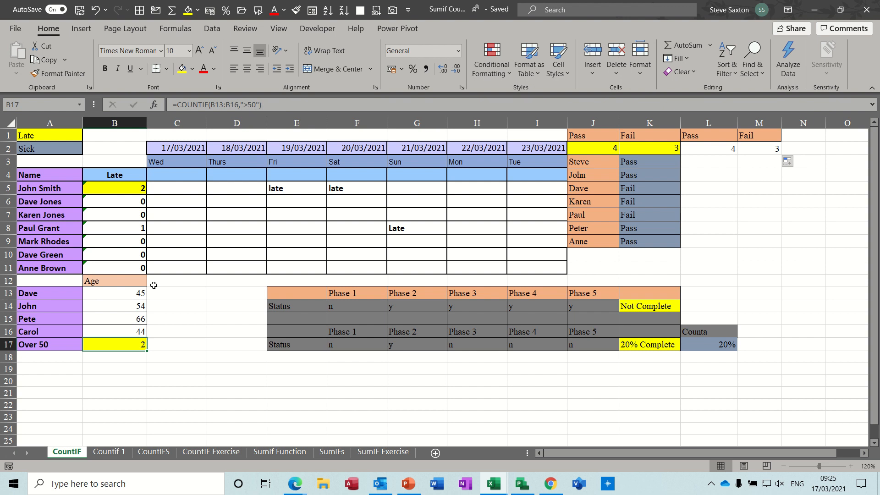
click(118, 368)
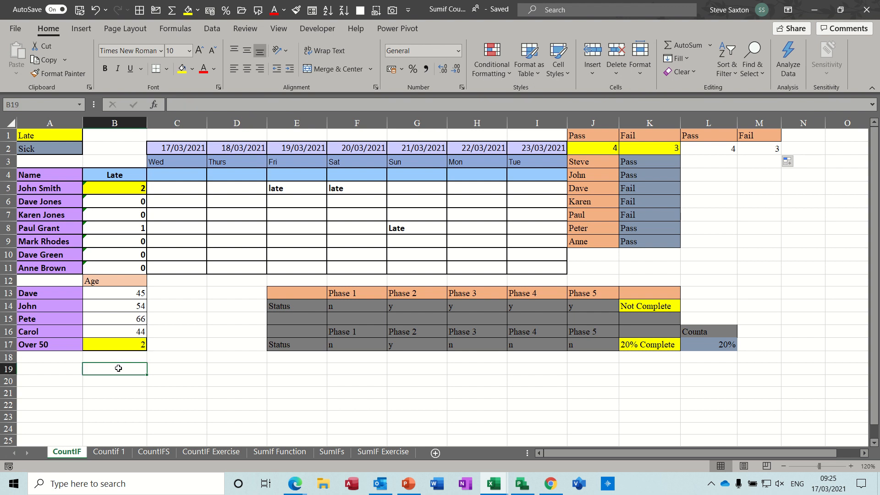
text(=counti)
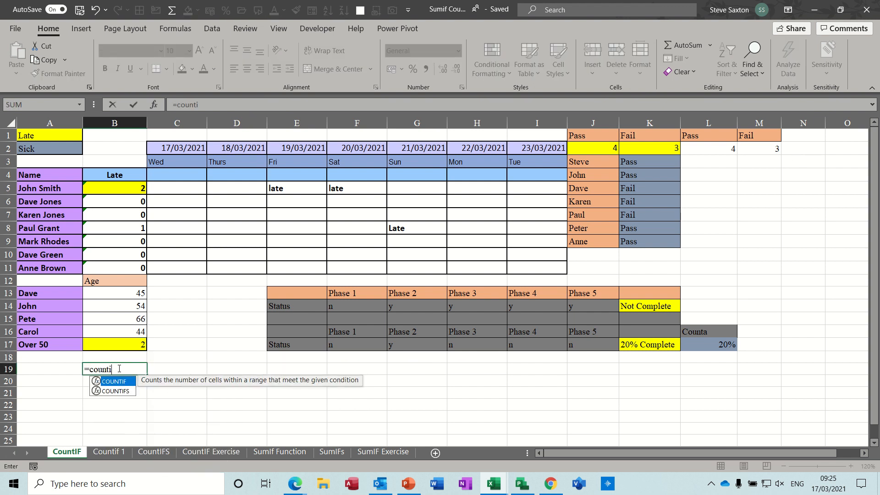
text(f()
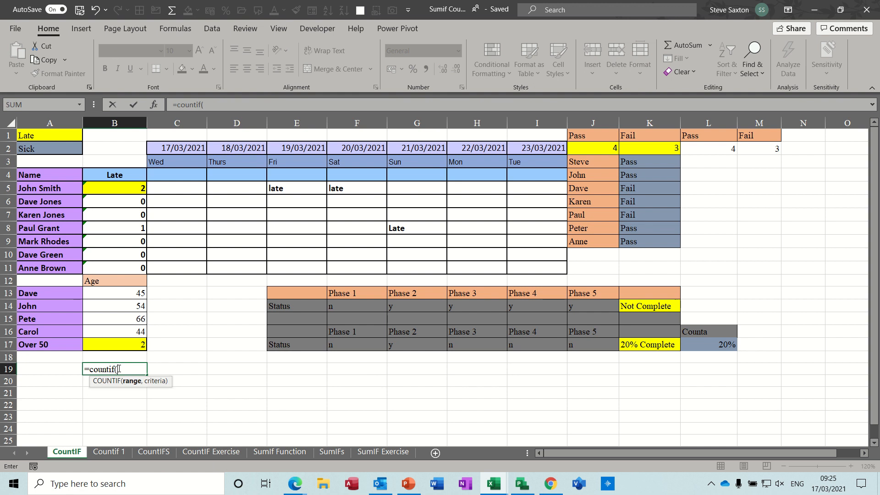
drag(122, 292, 123, 339)
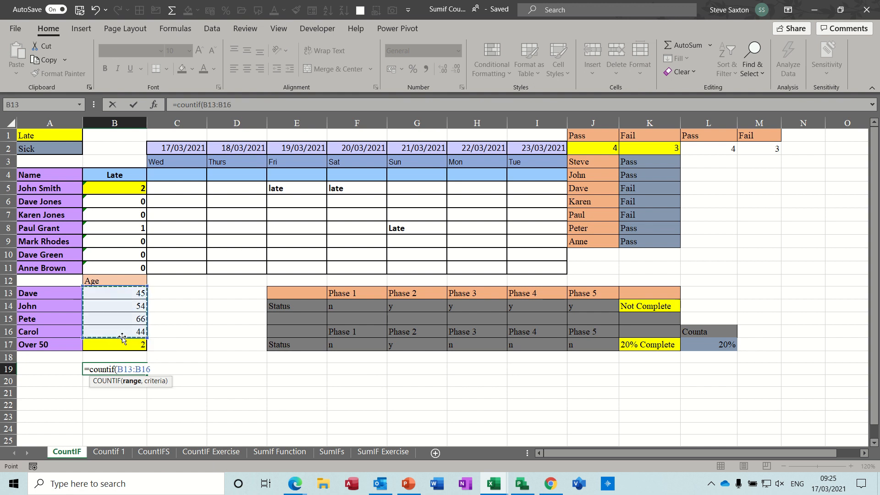
text(,")
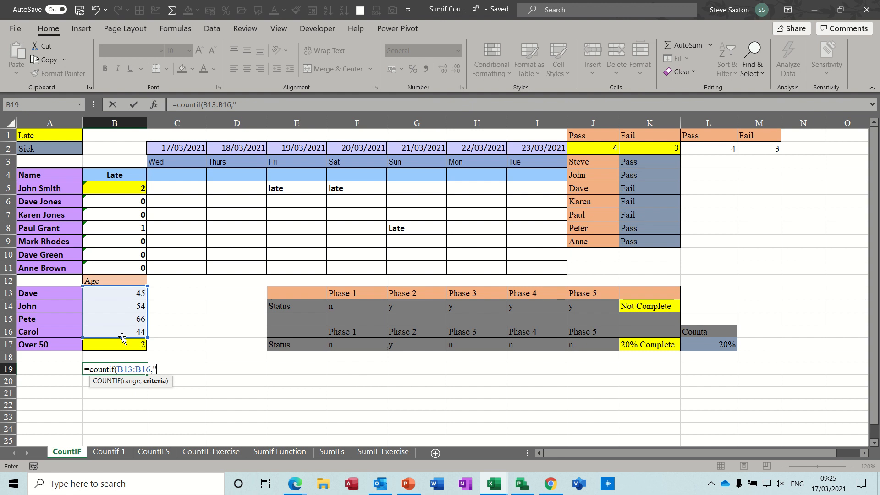
text(>50"))
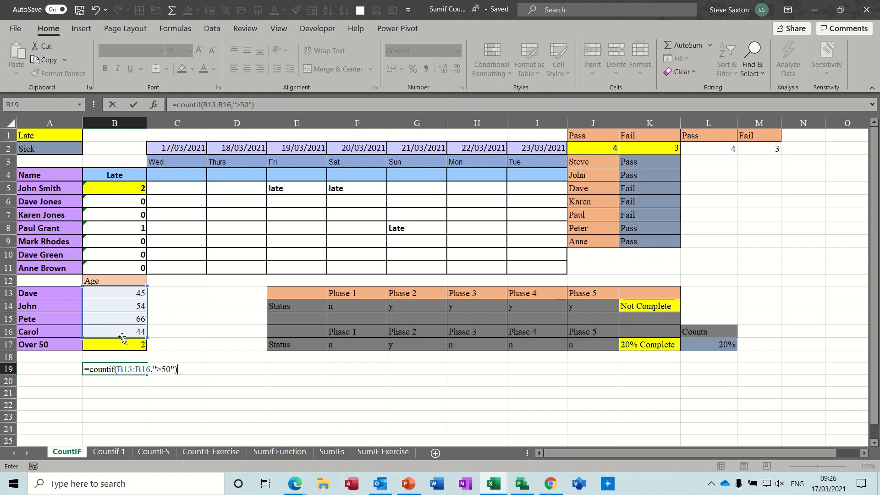
click(131, 104)
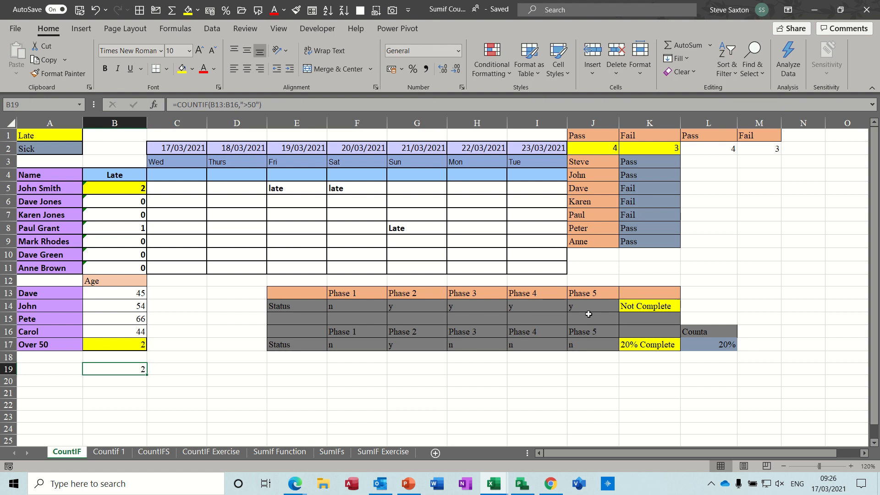
Check the completion formula in K14 and set the Phase 1 status in F14 to y.
click(648, 305)
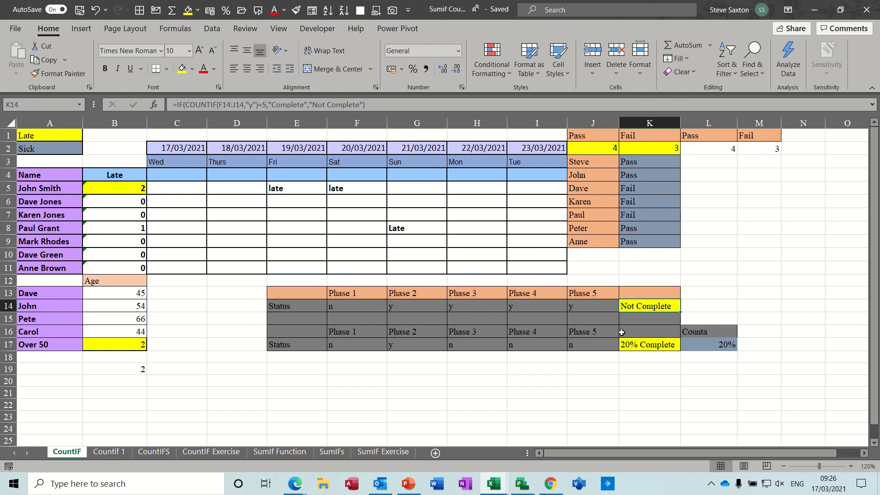
click(358, 310)
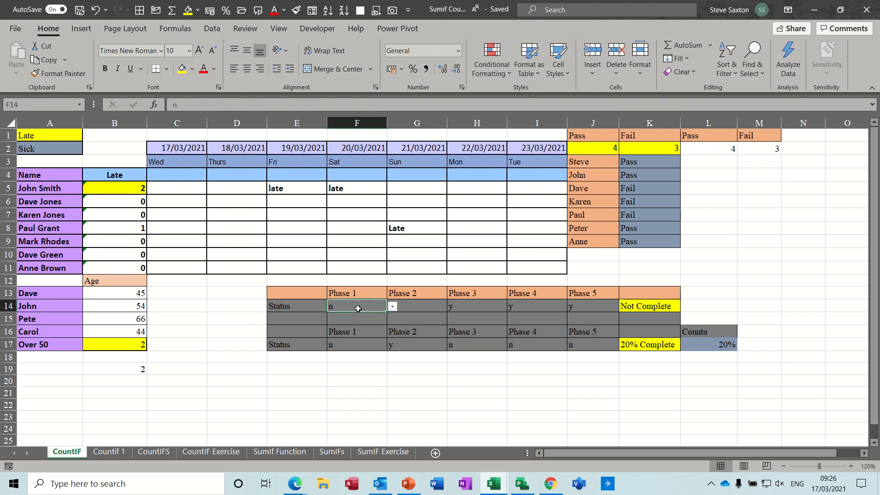
text(y)
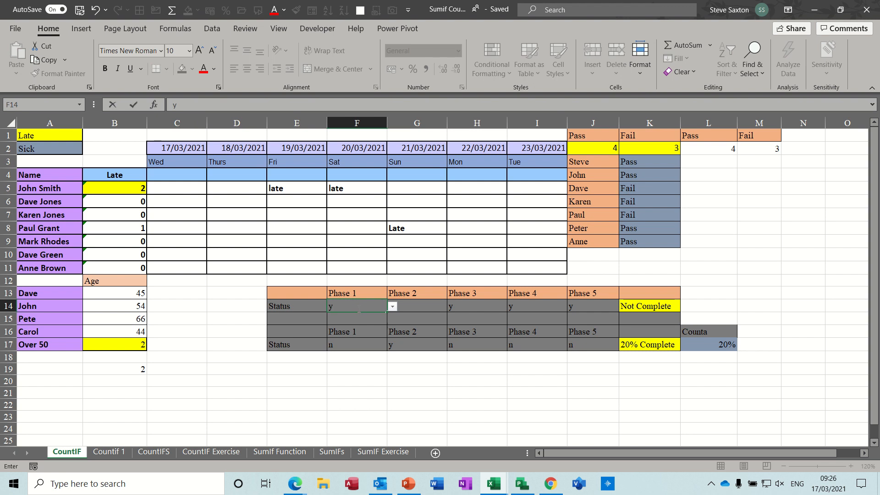
click(352, 318)
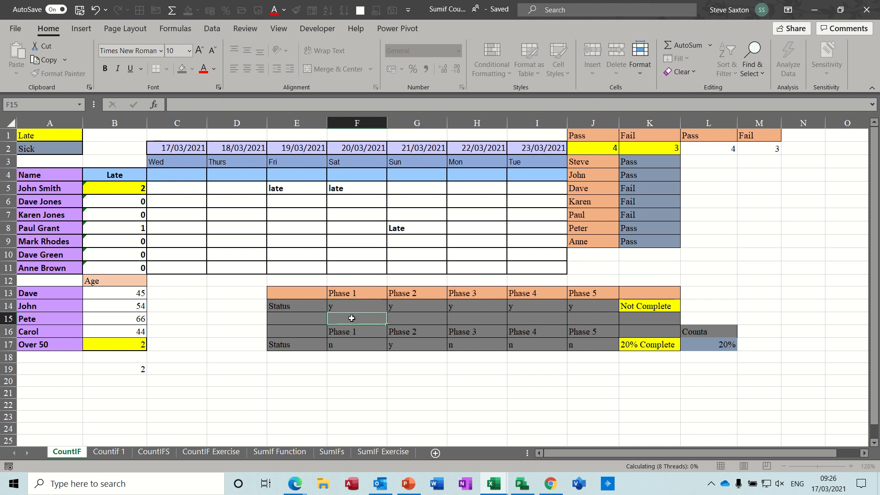
Examine the nested IF and COUNTIF formulas in K14 and K17 and the COUNTIF/COUNTA percentage formula in L17.
click(631, 303)
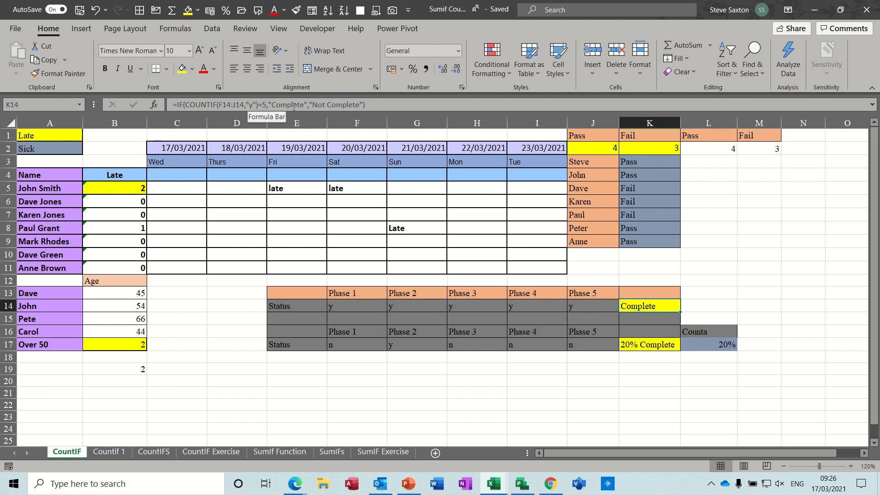
click(642, 347)
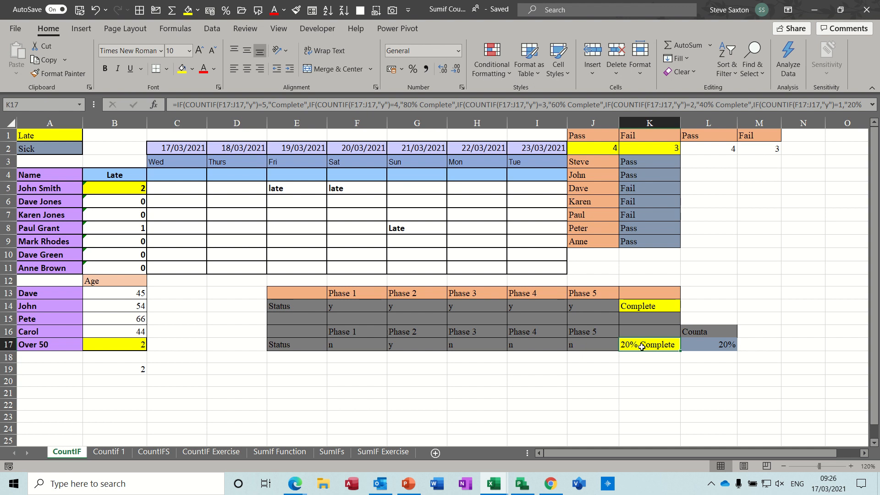
click(707, 344)
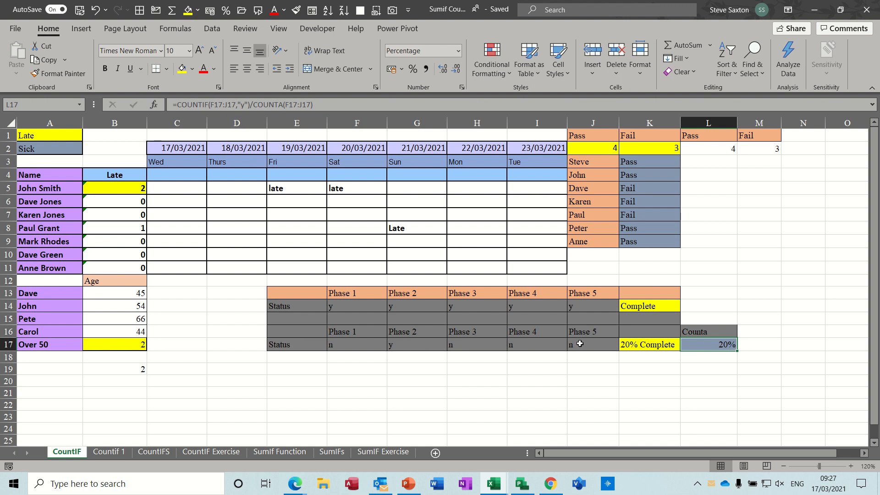
Set the Phase 3, Phase 4 and Phase 5 statuses in H17, I17 and J17 to y.
click(475, 347)
text(y)
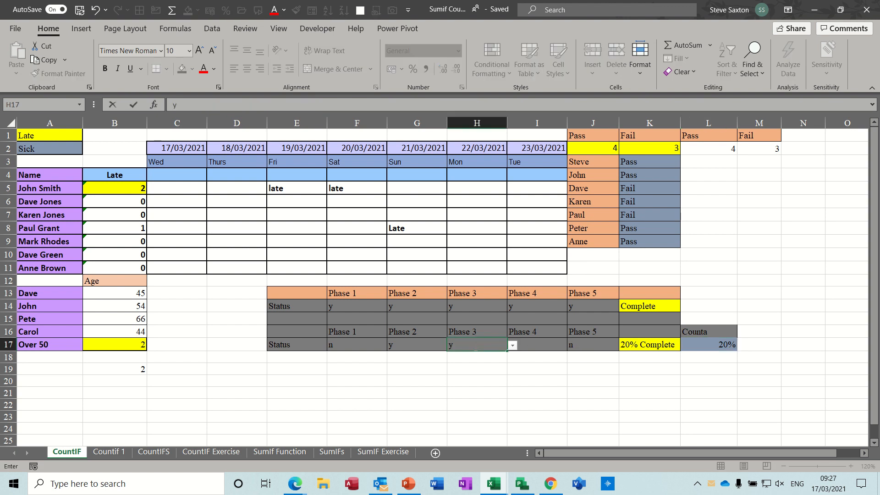
key(Tab)
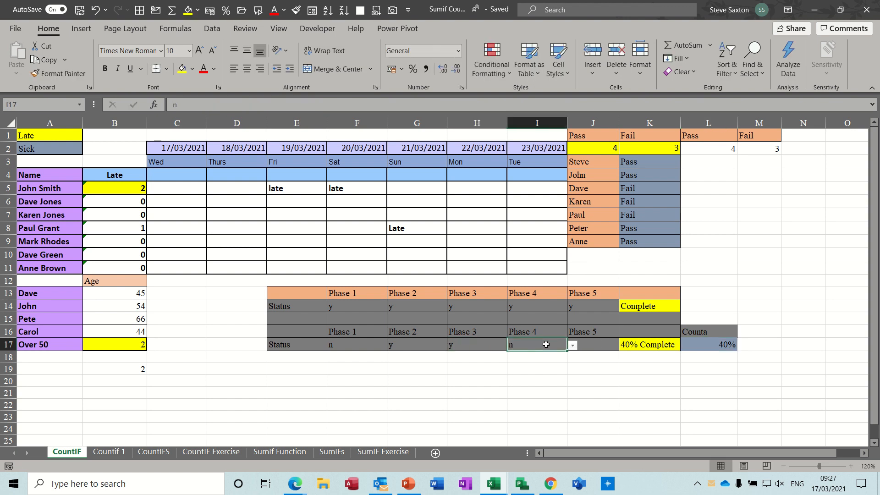
text(y)
click(600, 345)
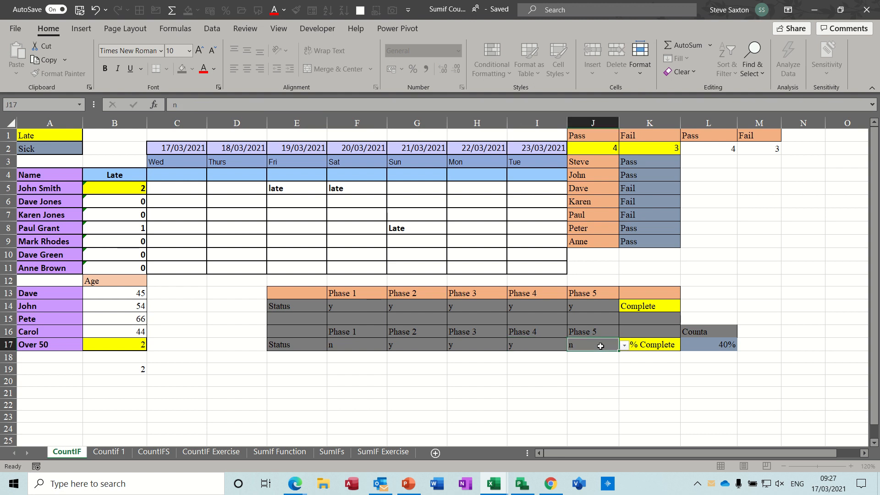
text(y)
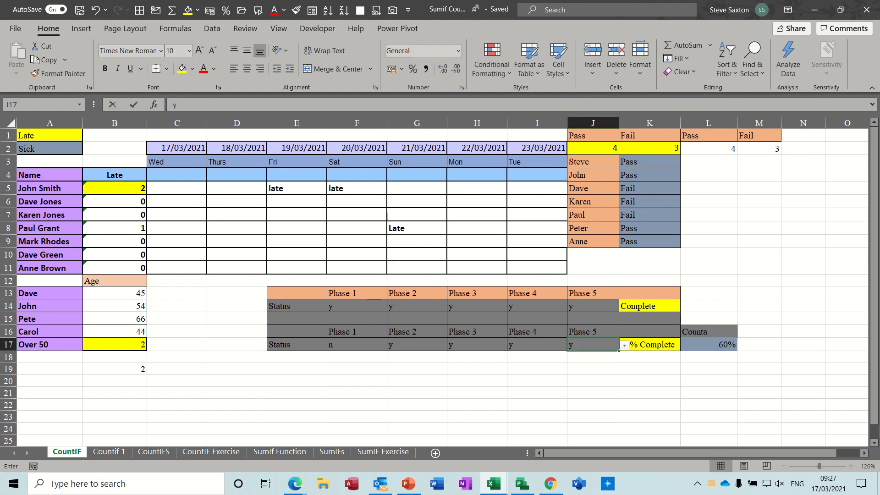
click(547, 368)
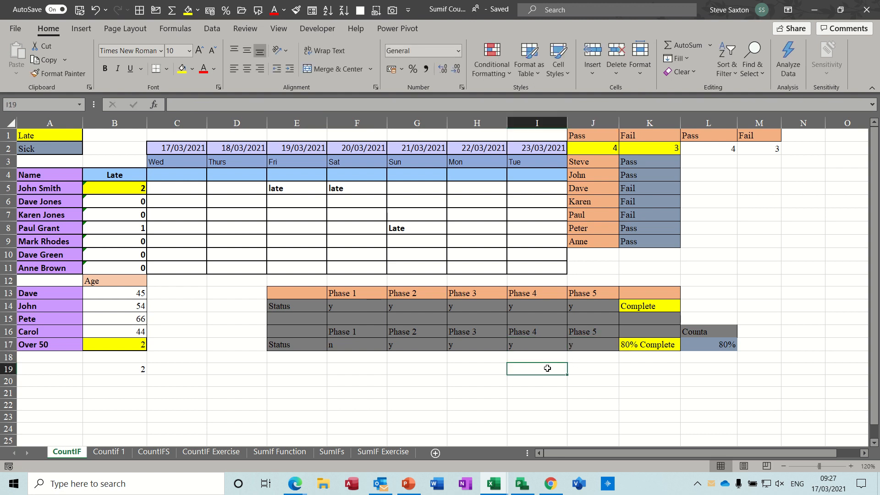
Compare the COUNTIF/COUNTA formula in L17 with the nested IF formula in K17, checking the Phase 1 status in F17.
click(701, 345)
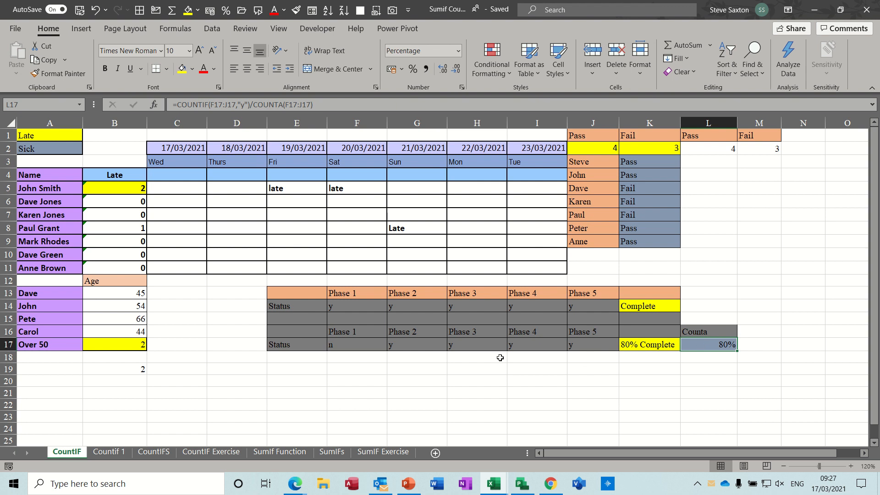
click(356, 345)
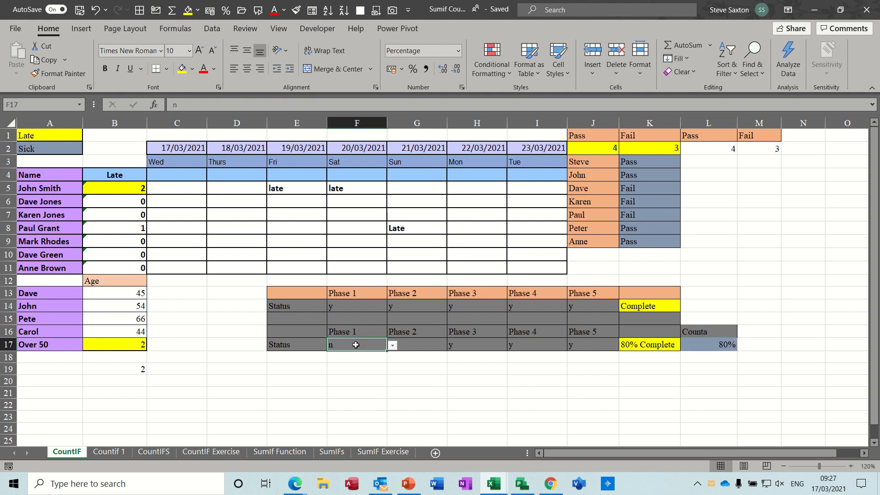
click(645, 345)
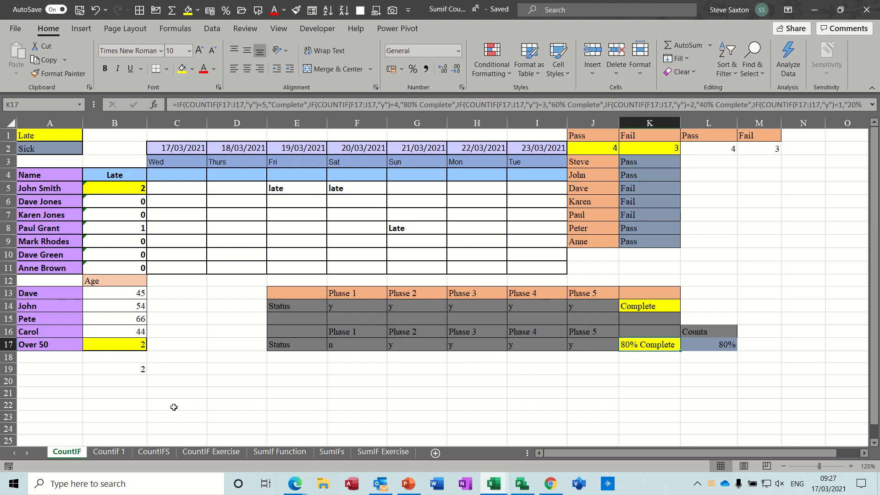
On the Countif 1 sheet, copy Equal Ops, Leadership and Microsoft Office from the Course Attended column into J1, K1 and L1.
click(109, 451)
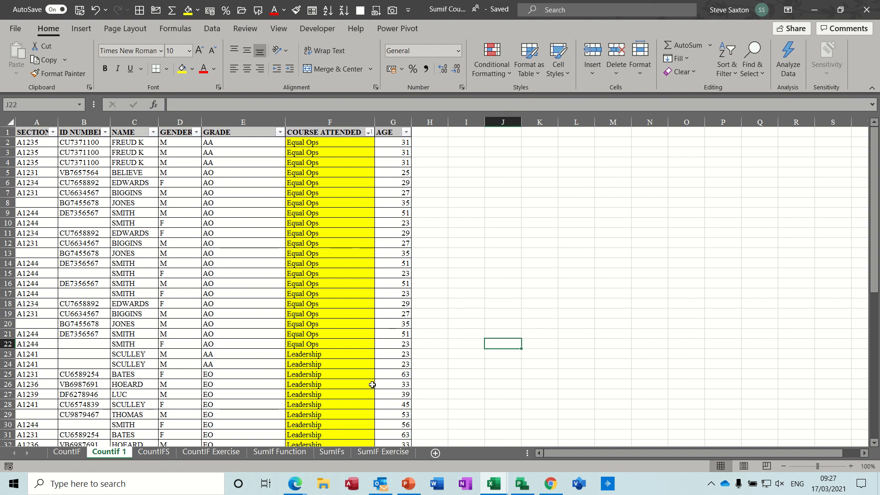
mouse_move(878, 176)
mouse_down()
mouse_move(878, 274)
mouse_move(878, 176)
mouse_up()
click(324, 145)
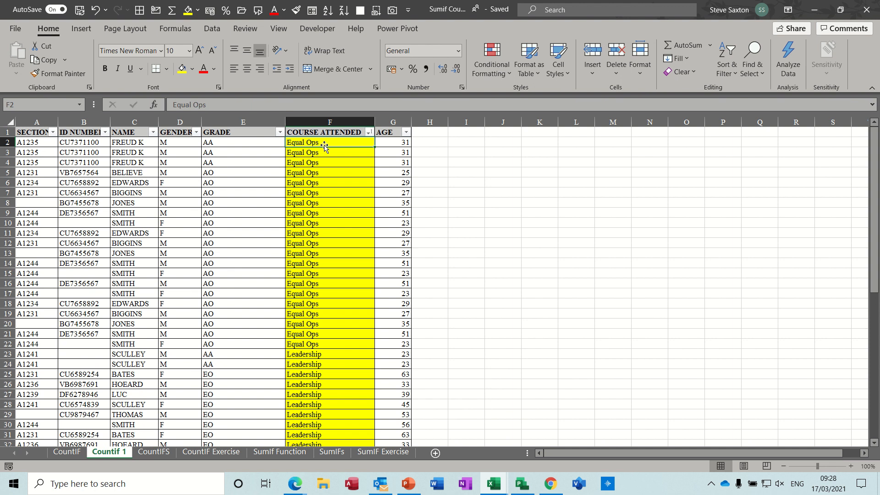
drag(324, 146, 496, 133)
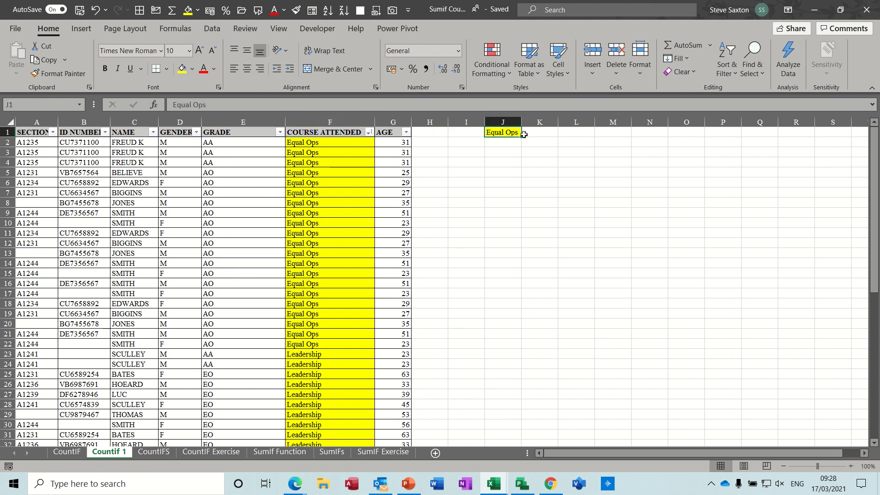
click(328, 353)
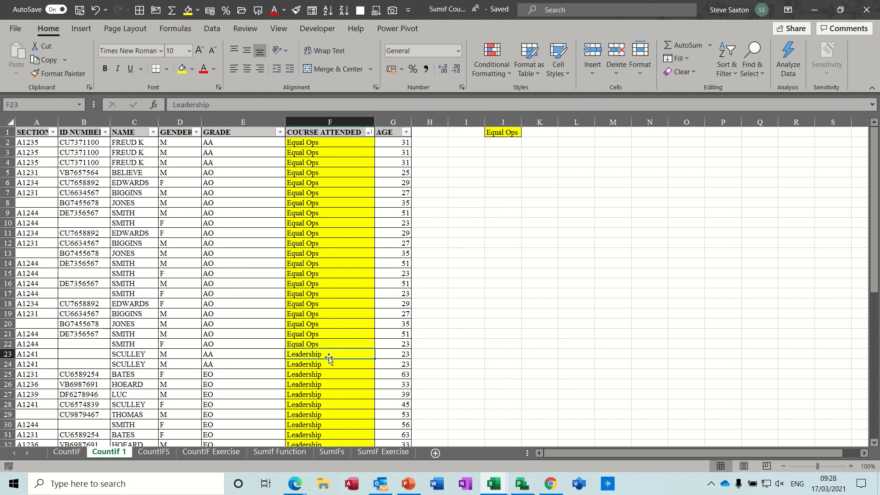
drag(330, 358, 541, 131)
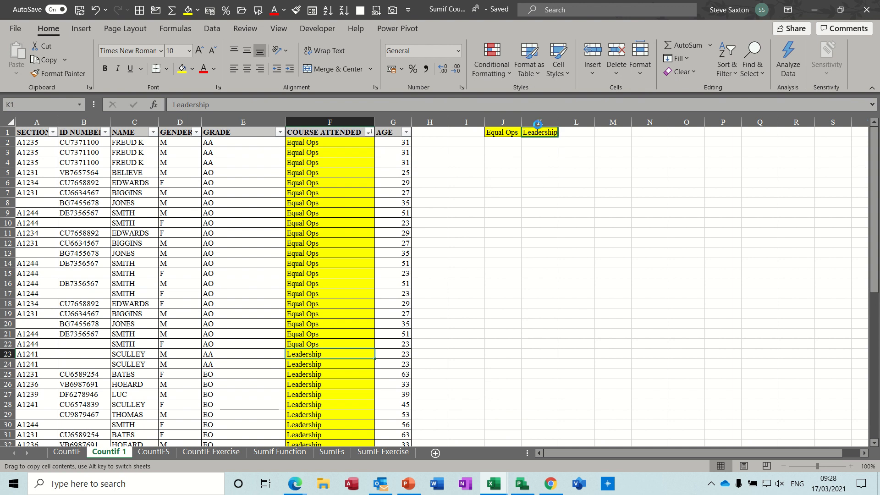
scroll(835, 197, down, 4)
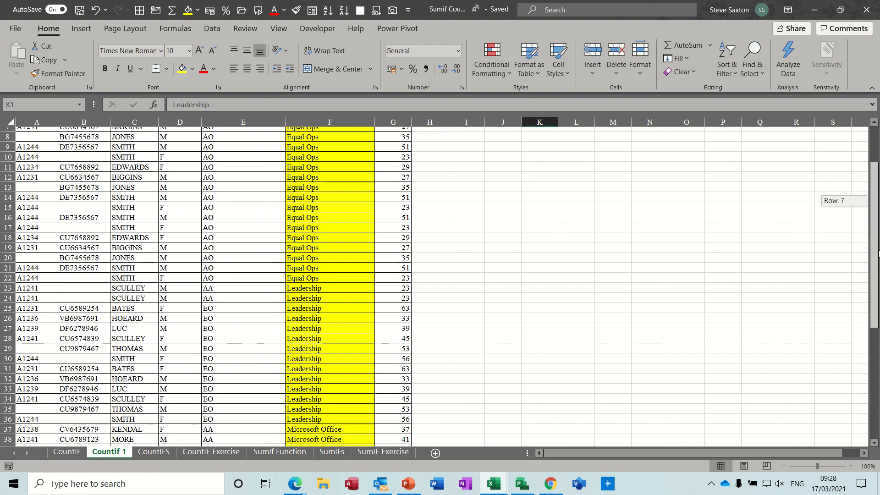
click(345, 386)
drag(346, 387, 566, 133)
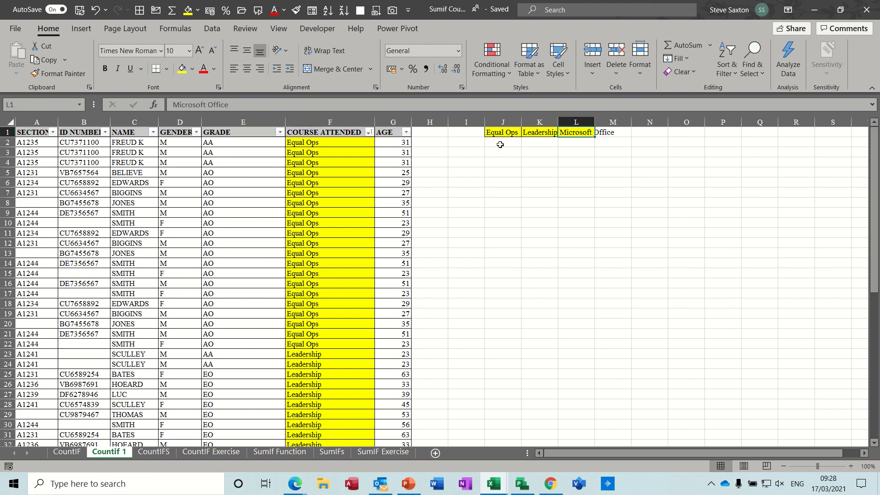
Name the whole Course Attended column F as course.
click(325, 122)
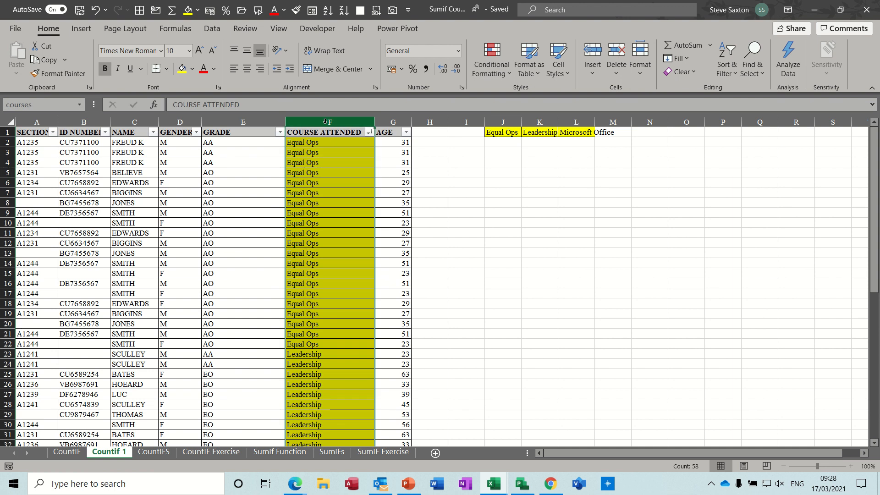
click(49, 103)
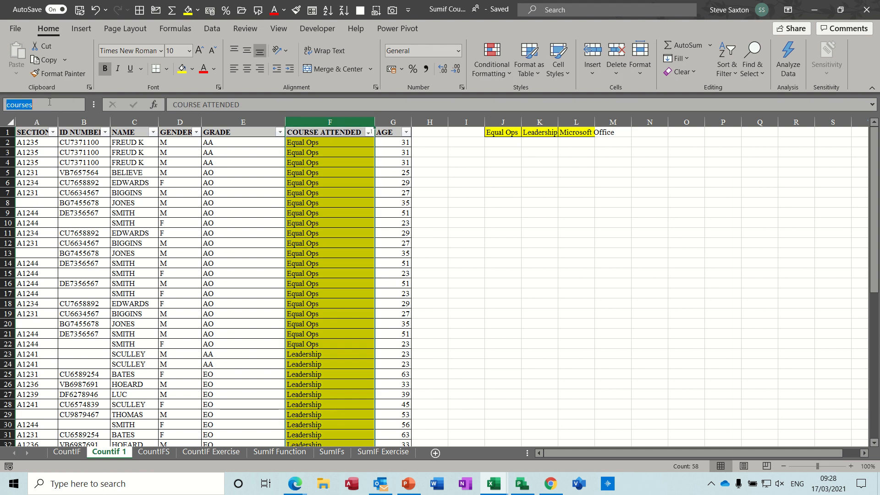
text(course)
key(Return)
Enter =COUNTIF(course,J1) in J2 and copy the formula across to K2 and L2.
click(502, 143)
text(=)
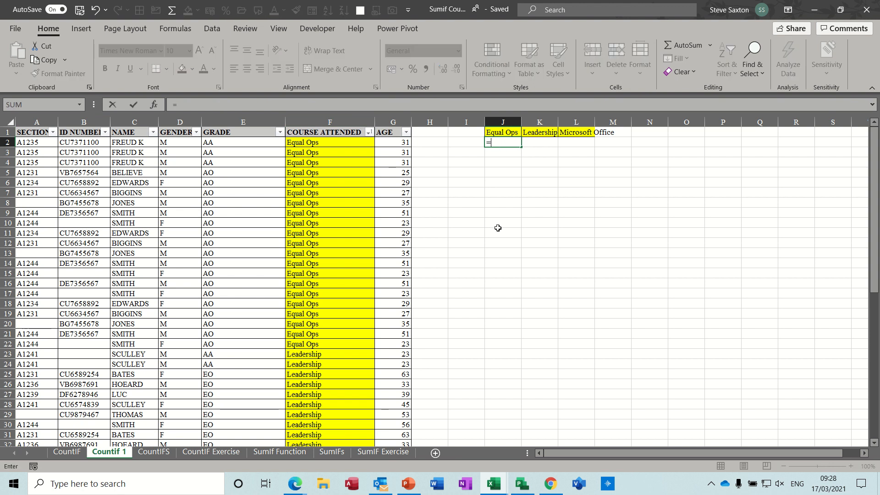
text(count)
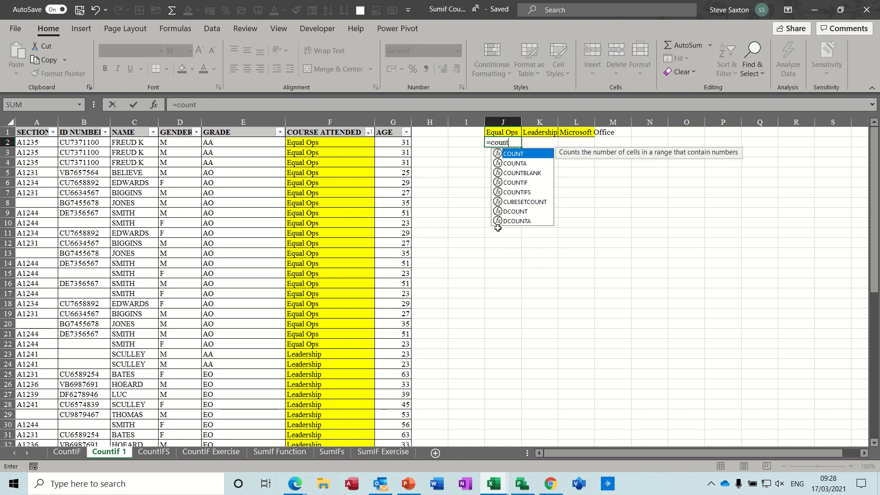
text(if)
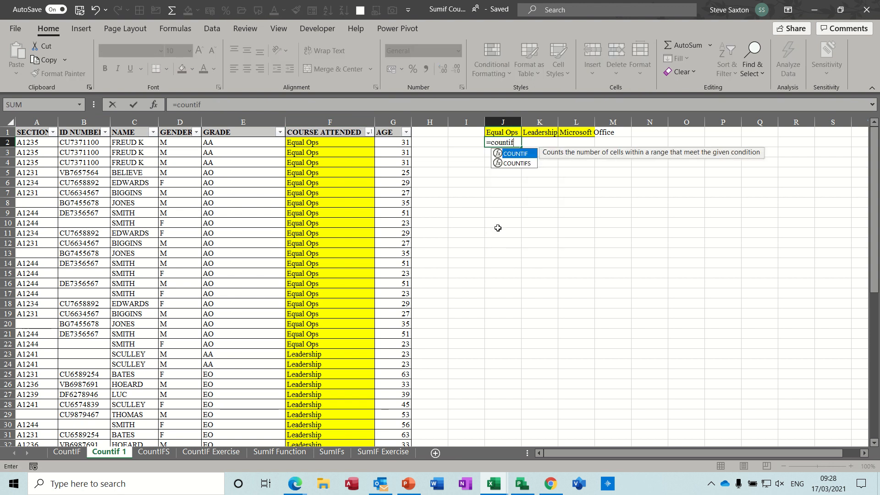
text(()
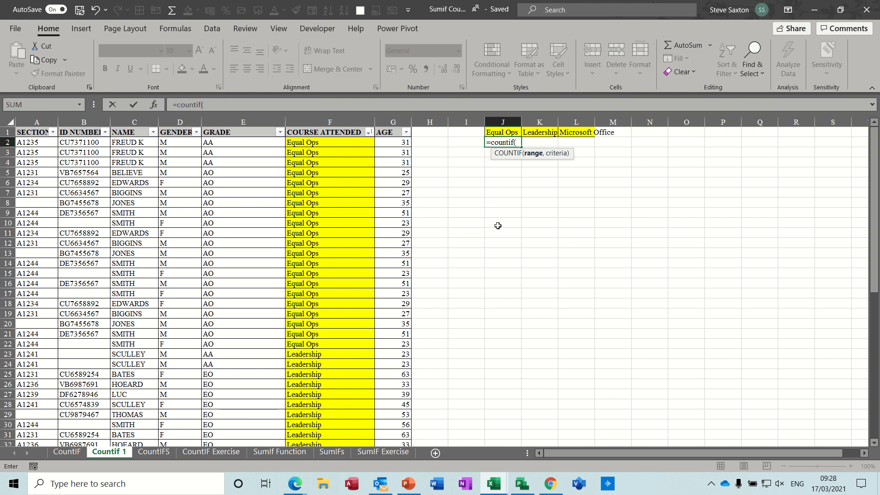
text(course)
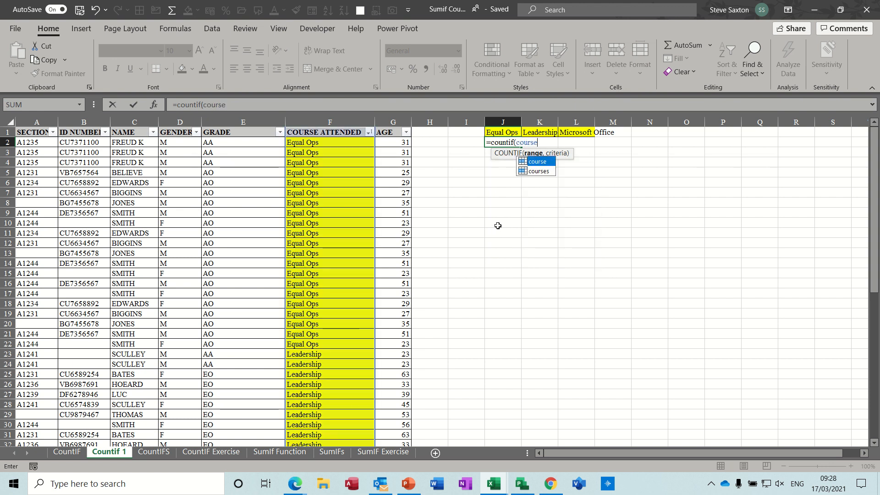
text(,)
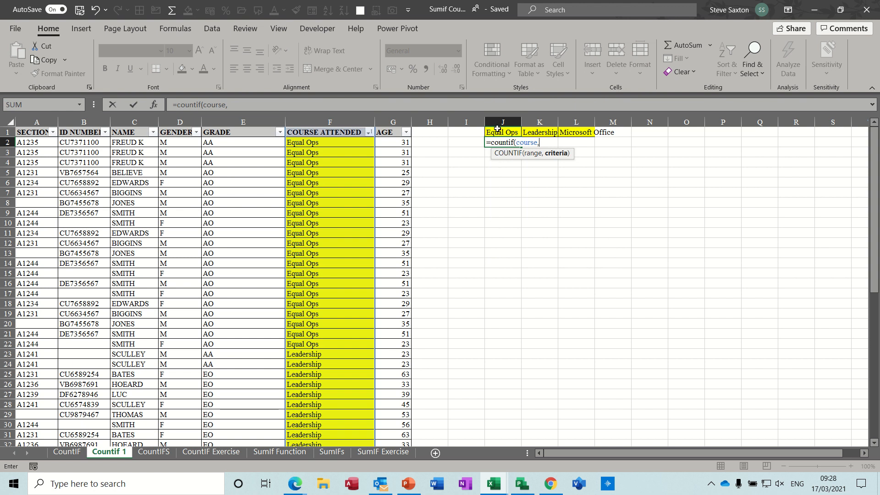
click(497, 132)
text())
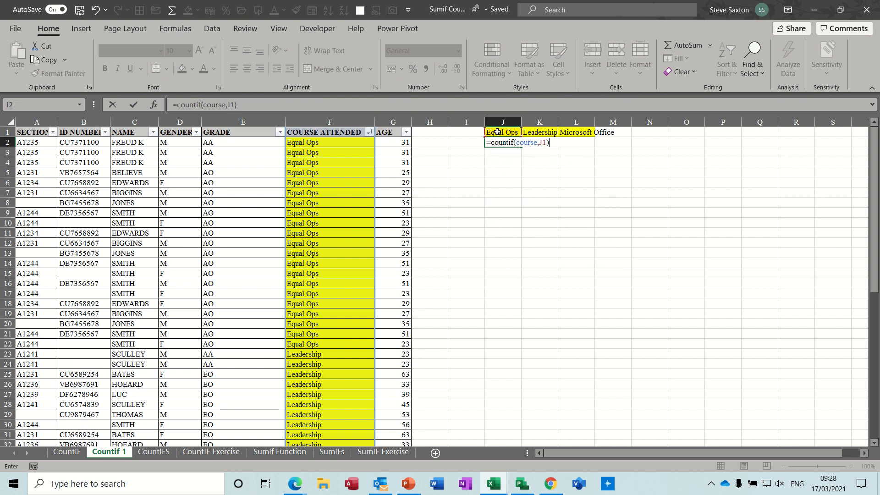
click(134, 105)
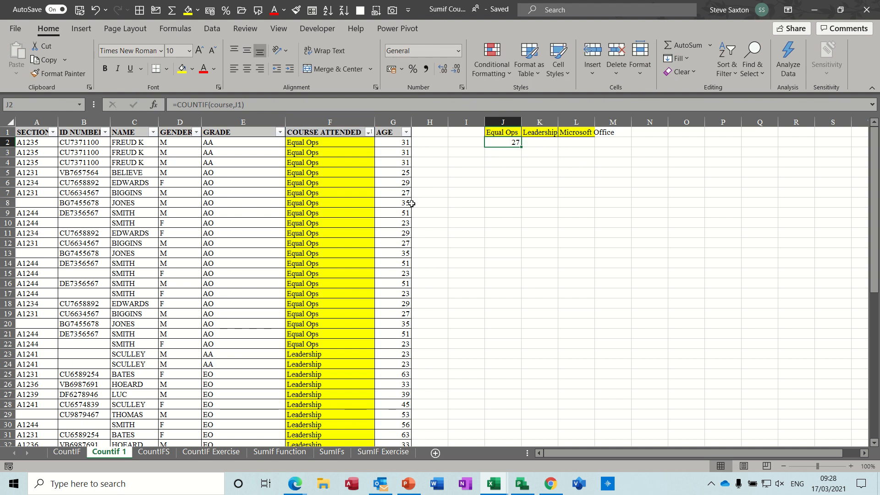
drag(523, 148, 592, 147)
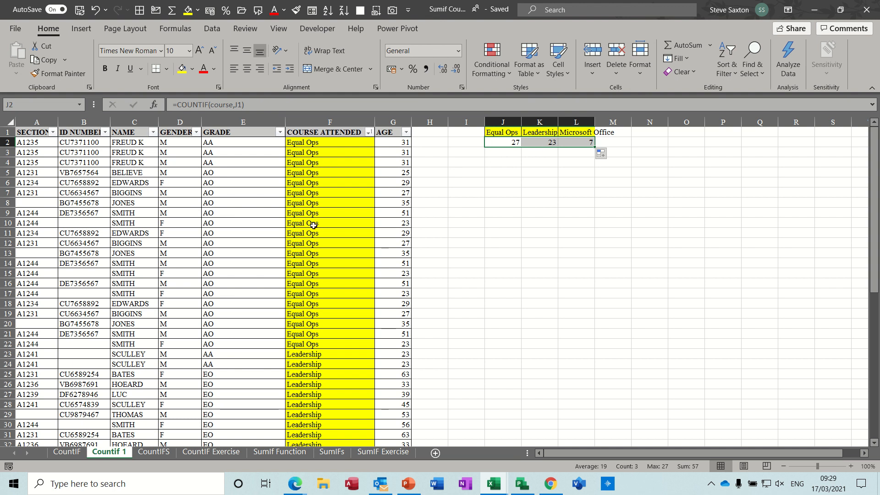
Copy data rows 2 to 54 and paste them below the list, starting at A59.
click(322, 121)
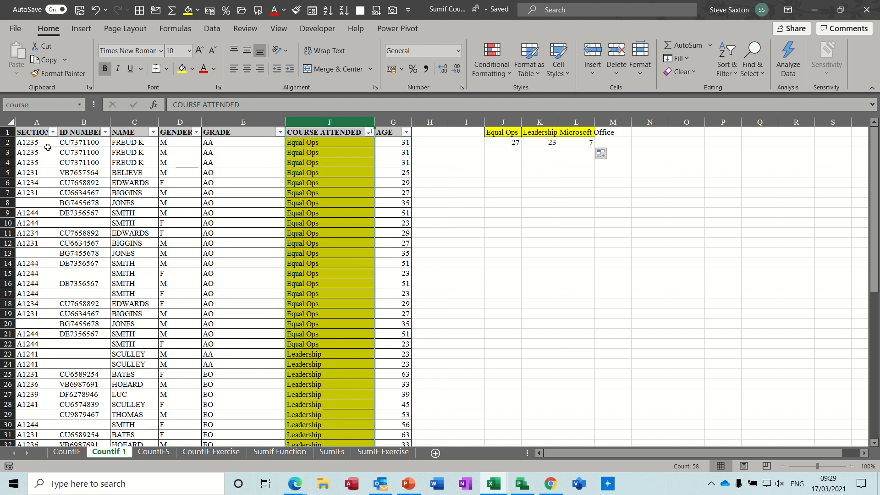
drag(9, 143, 248, 404)
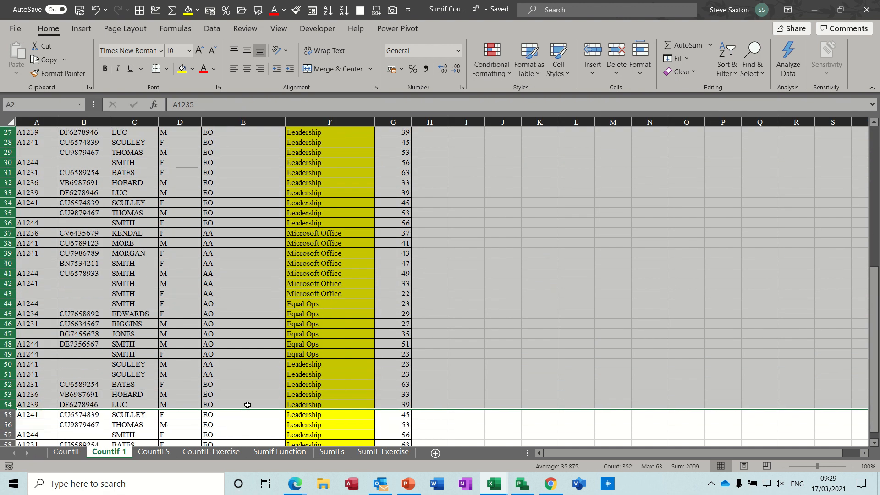
key(ctrl+c)
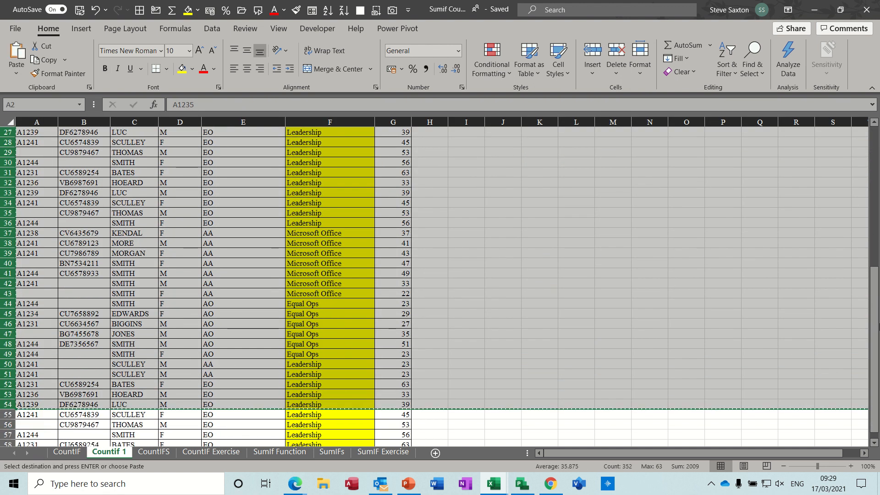
click(875, 443)
click(875, 442)
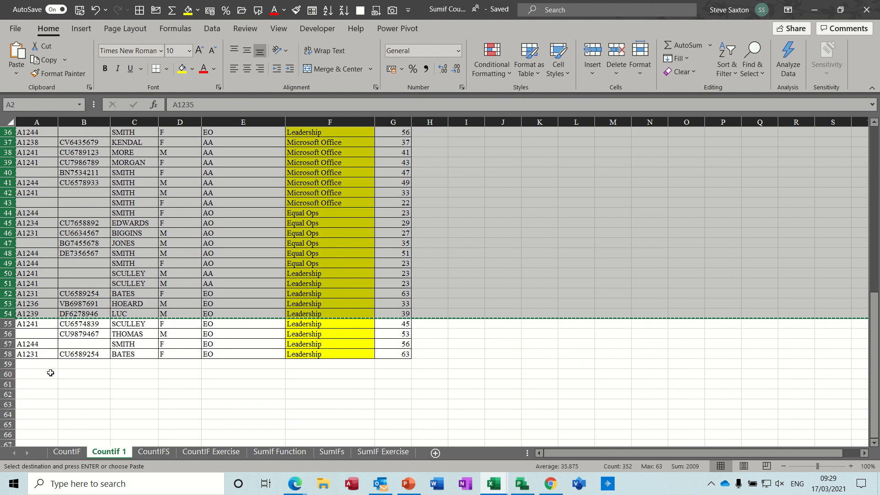
click(30, 365)
key(ctrl+v)
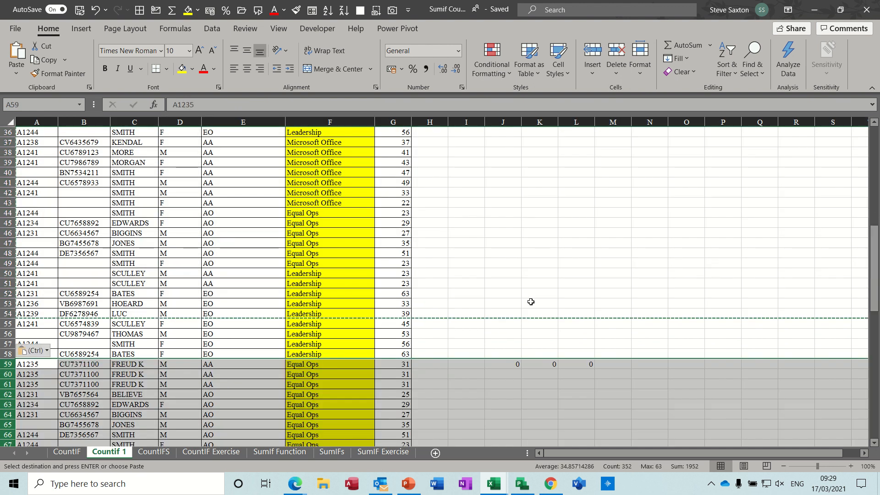
Check the COUNTIF formulas and counts in J2, K2 and L2 against the extended course list.
drag(874, 297, 875, 197)
click(493, 143)
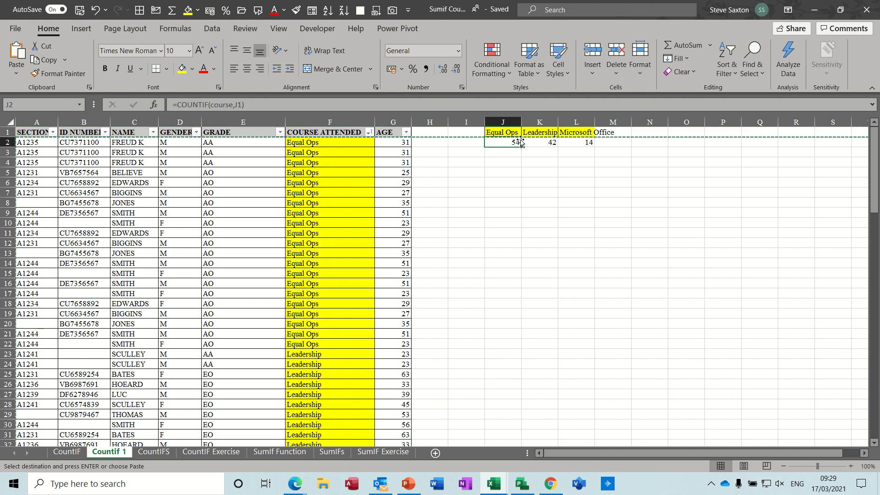
click(545, 142)
click(580, 141)
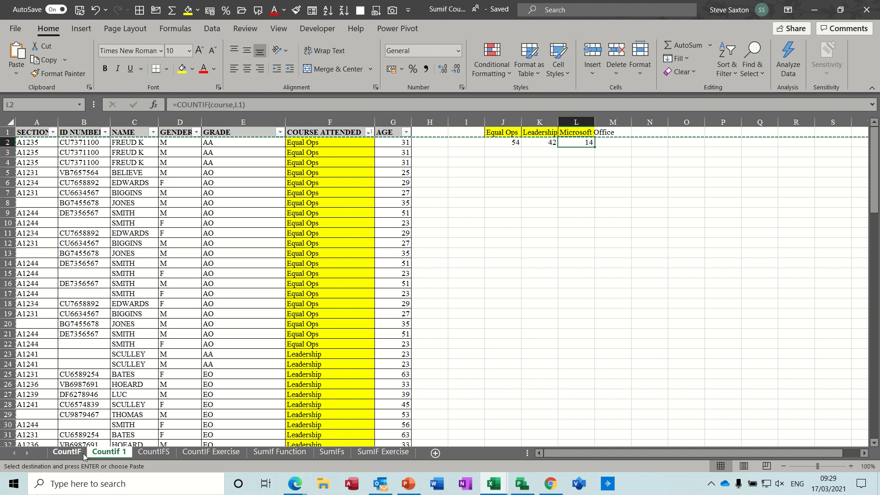
On the CountIFS sheet, set the Post Name criterion in F2 to Branch Manager and the Company criterion in G2 to Bead Brown.
click(157, 453)
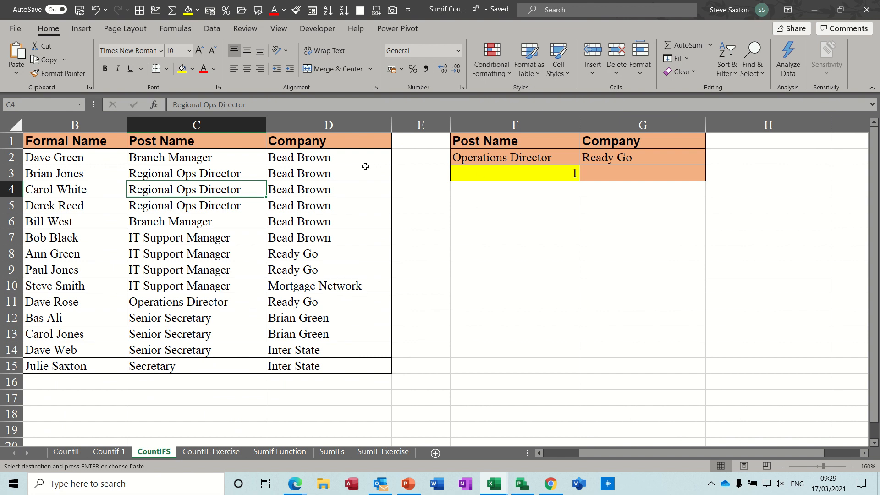
click(514, 158)
click(585, 159)
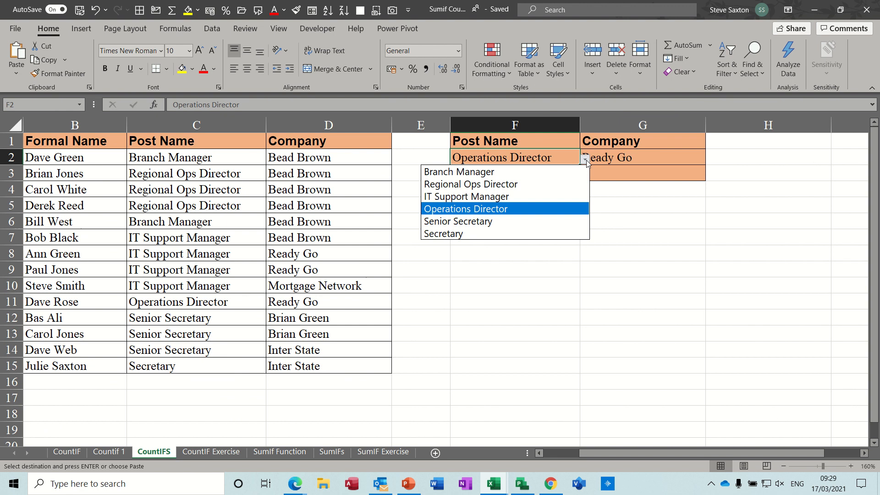
click(572, 171)
click(621, 158)
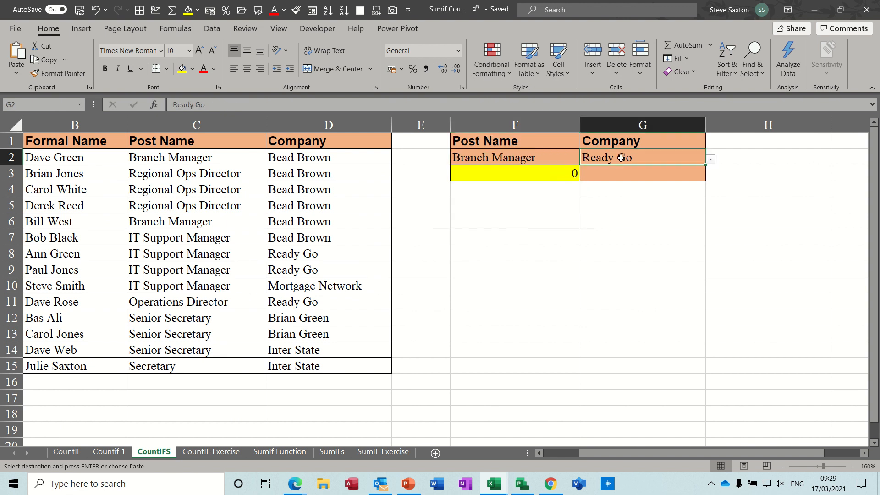
click(710, 160)
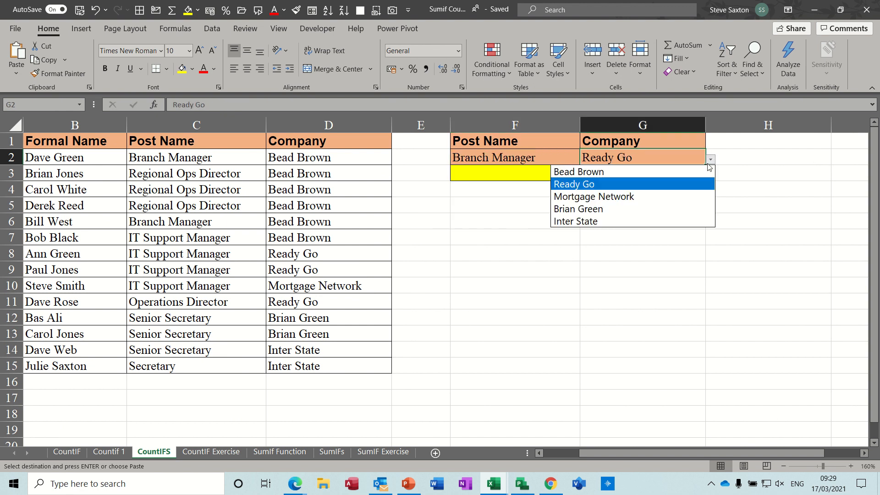
click(672, 172)
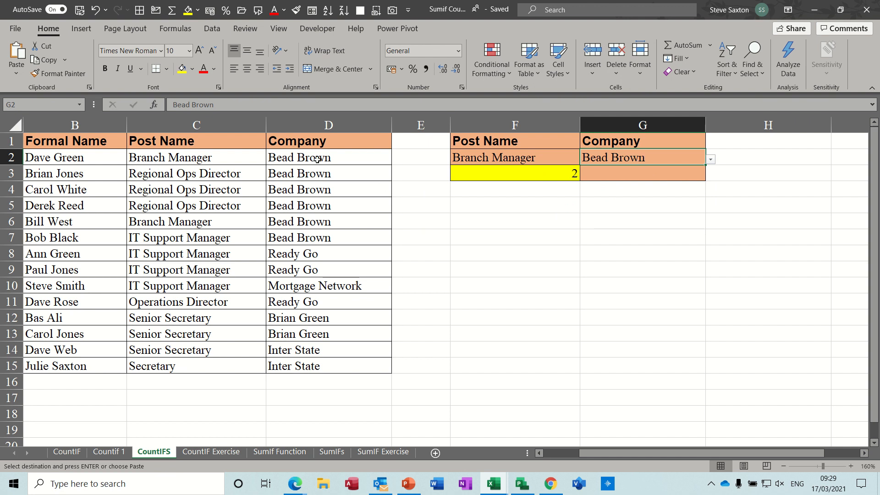
Check the Branch Manager entries in C2 and C6 against their companies in D2 and D6.
click(210, 225)
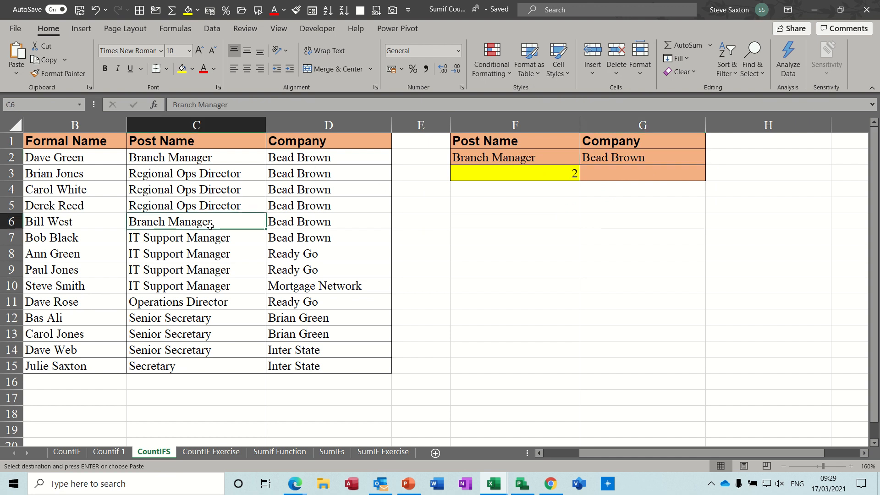
click(295, 223)
click(238, 155)
click(307, 158)
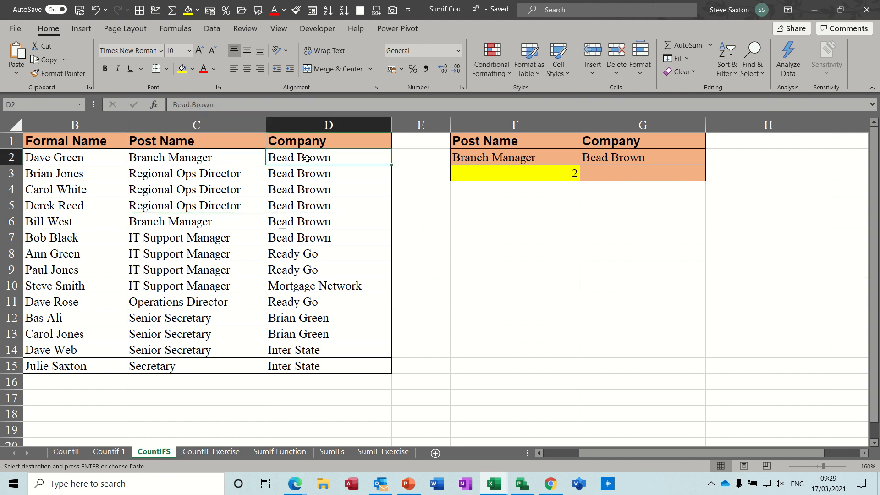
click(202, 158)
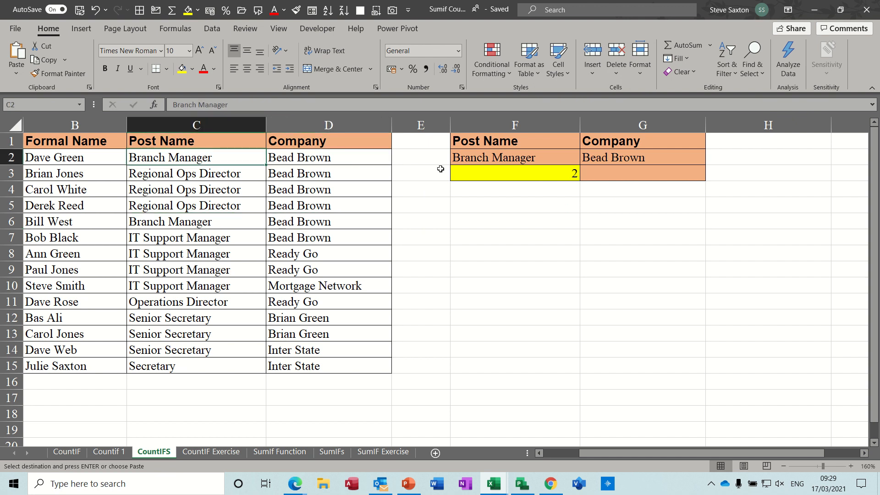
click(621, 159)
click(710, 160)
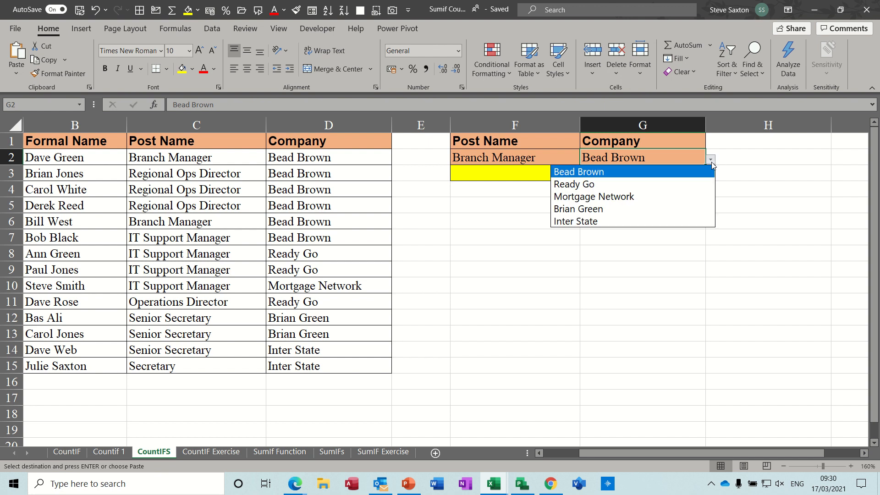
click(640, 209)
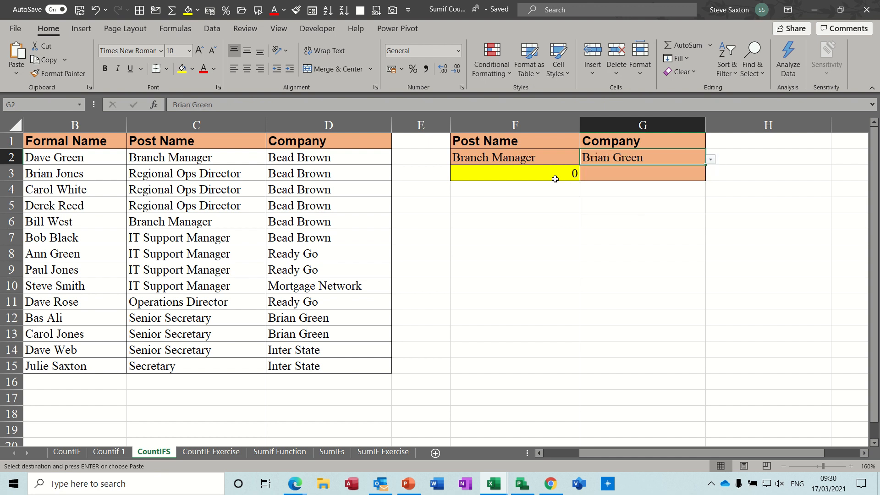
click(547, 155)
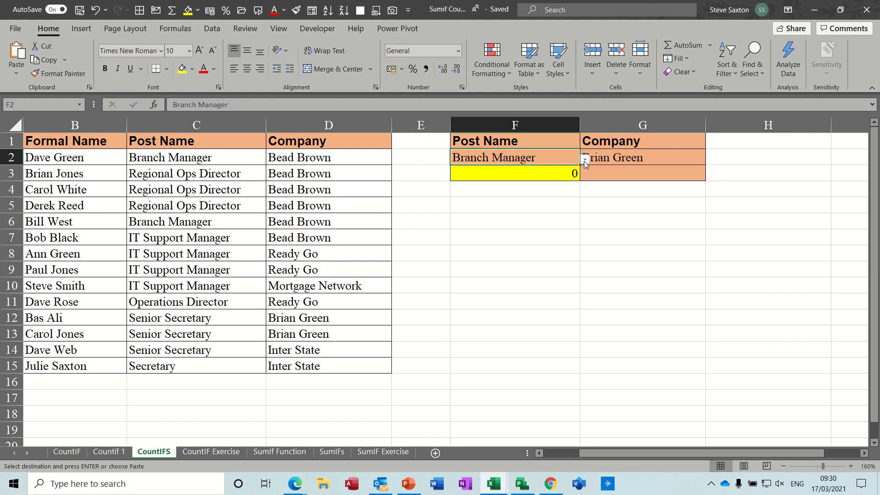
click(585, 159)
click(544, 184)
Set the Company criterion in G2 to Ready Go and the Post Name criterion in F2 to IT Support Manager.
click(659, 156)
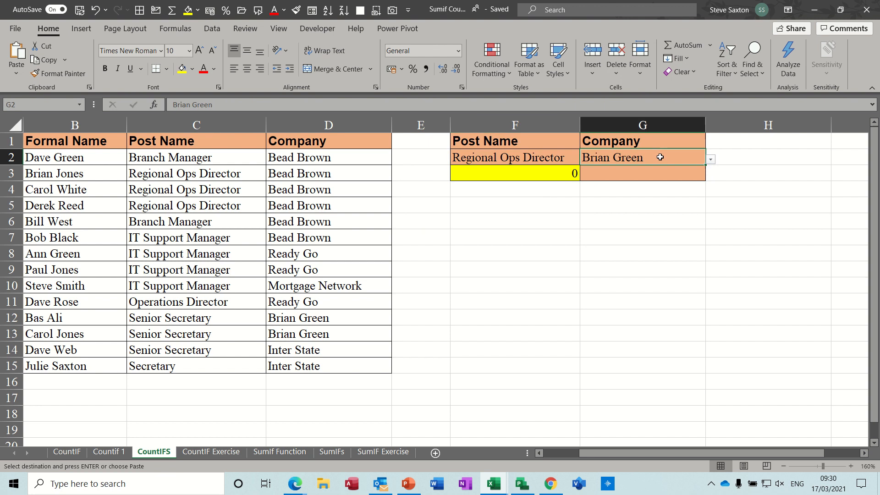
click(710, 159)
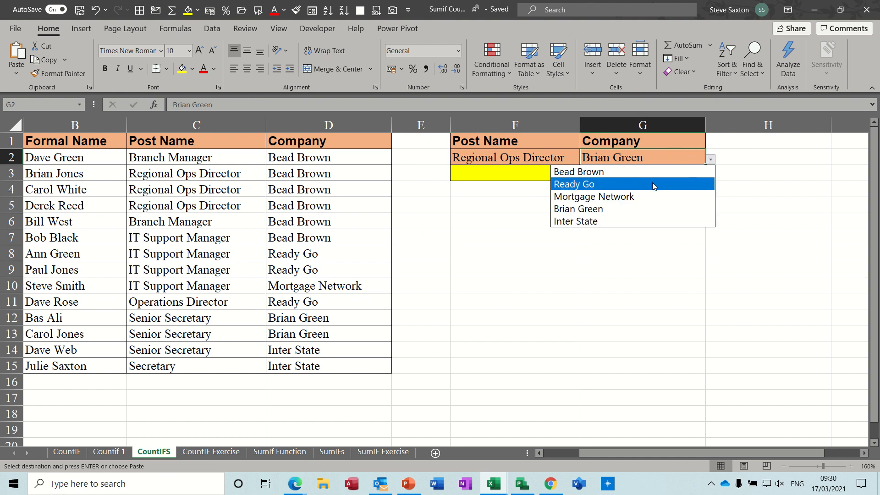
click(654, 183)
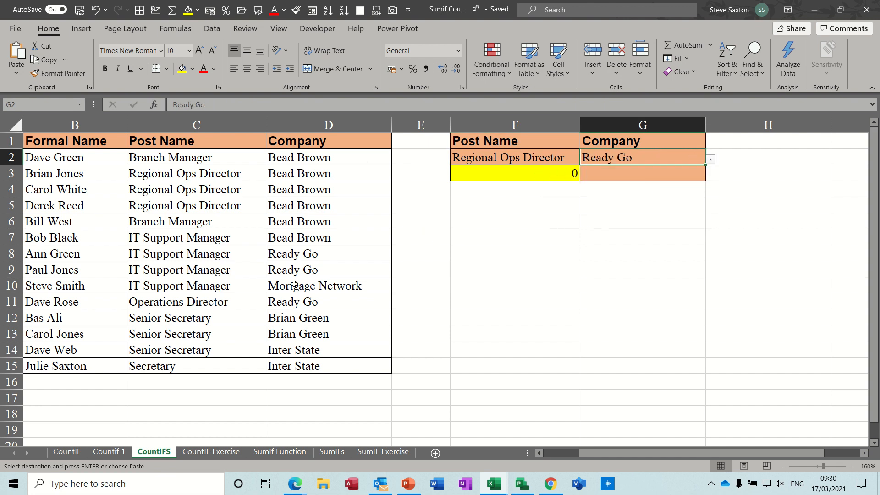
click(564, 157)
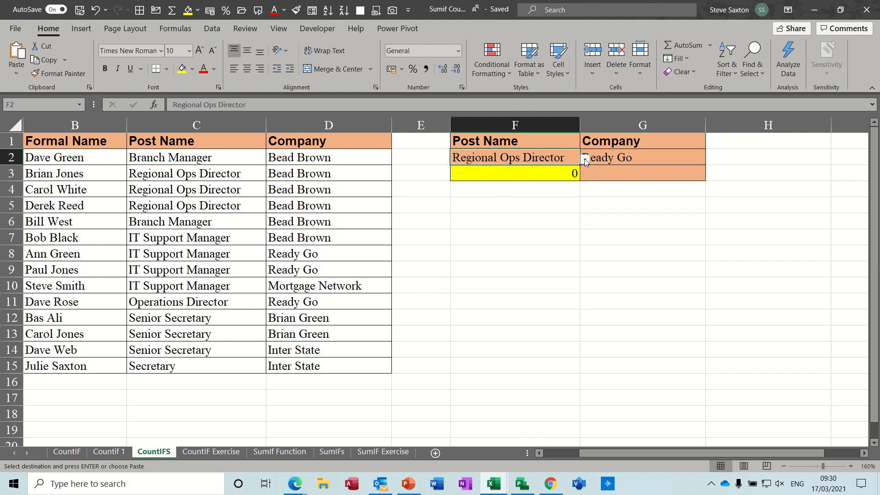
click(585, 159)
click(521, 193)
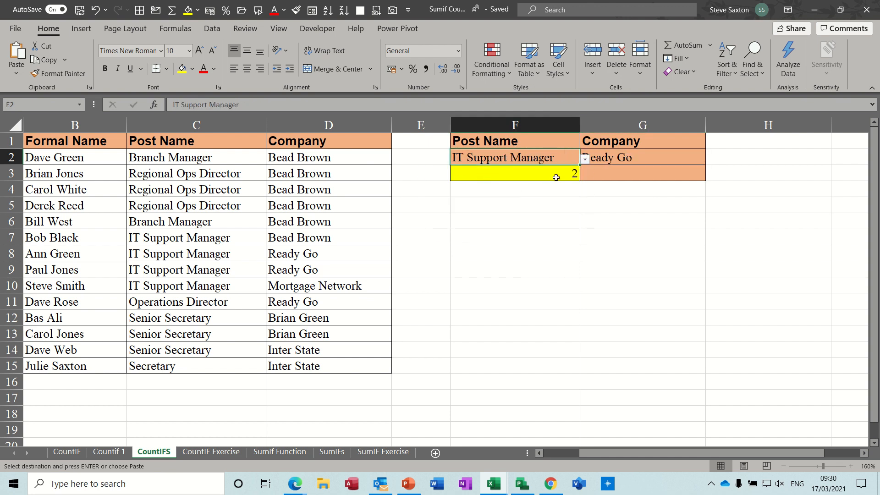
Examine the COUNTIFS formula in F3 and the named ranges it uses, Post_Name in C2:C15 and Company in D2:D15.
click(516, 175)
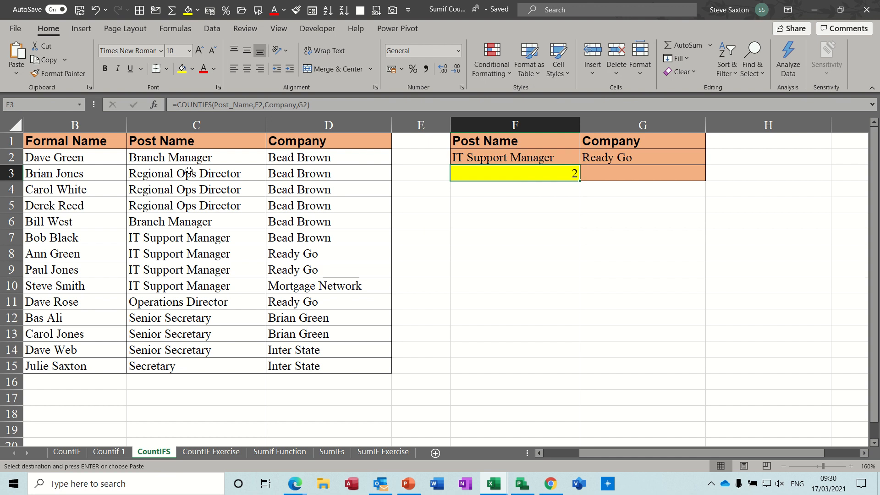
click(181, 125)
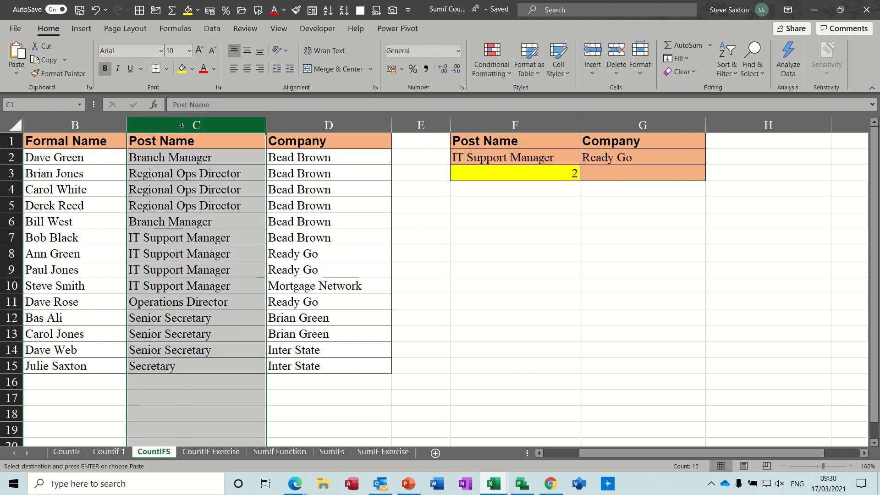
drag(159, 158, 159, 365)
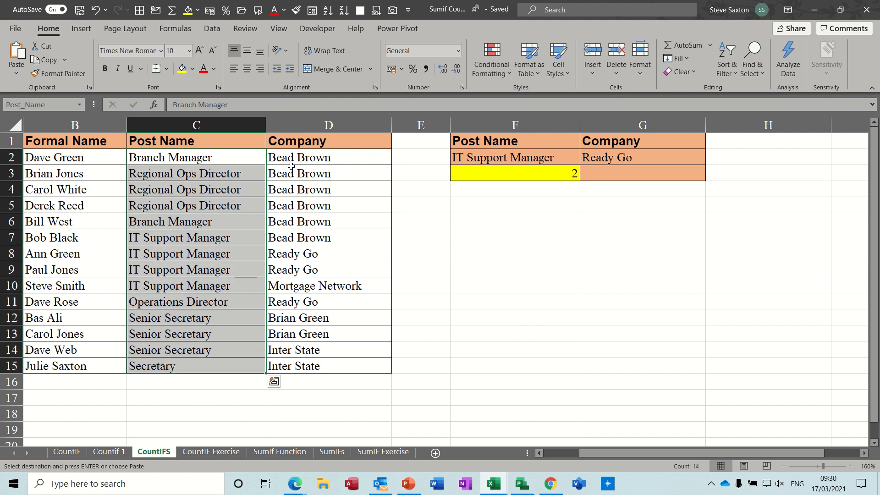
drag(296, 158, 295, 364)
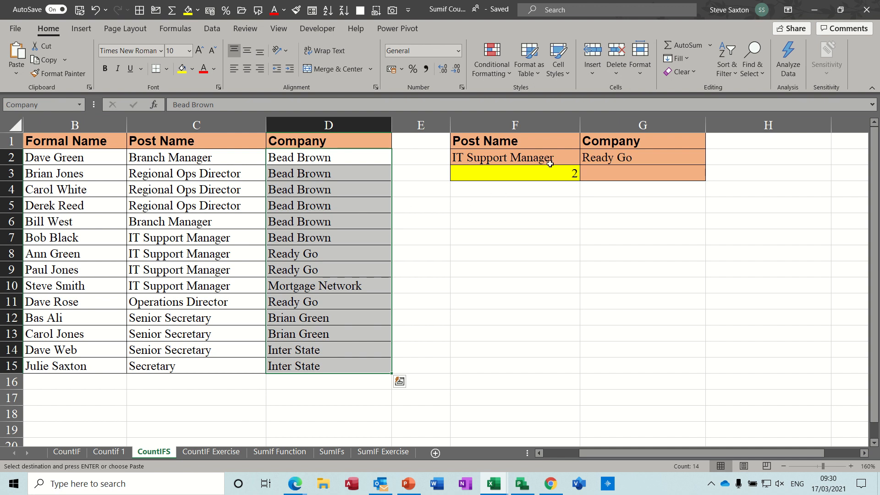
click(537, 172)
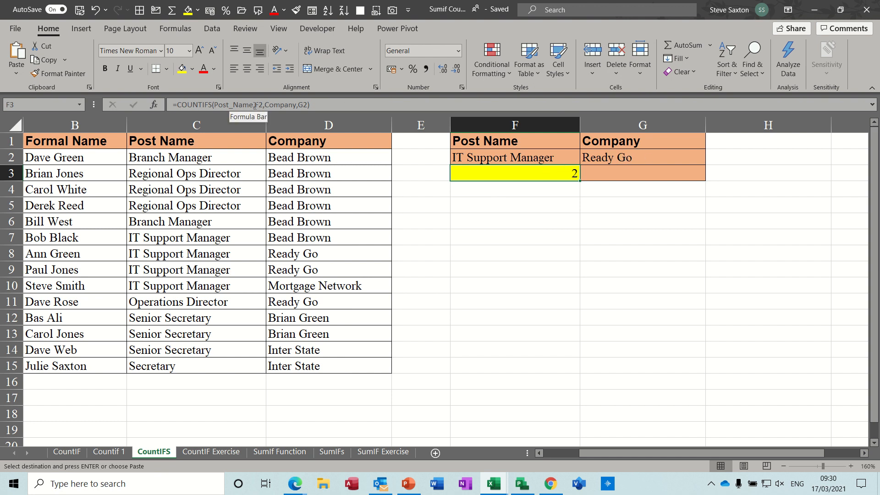
click(232, 105)
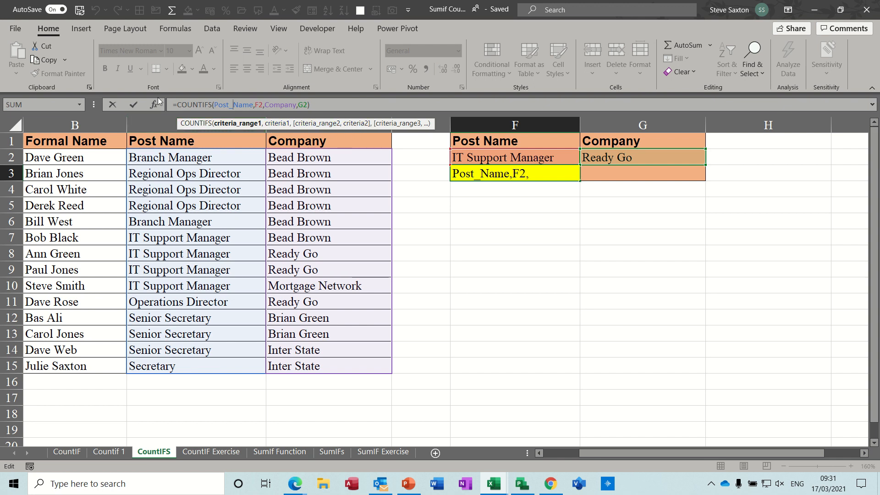
click(134, 104)
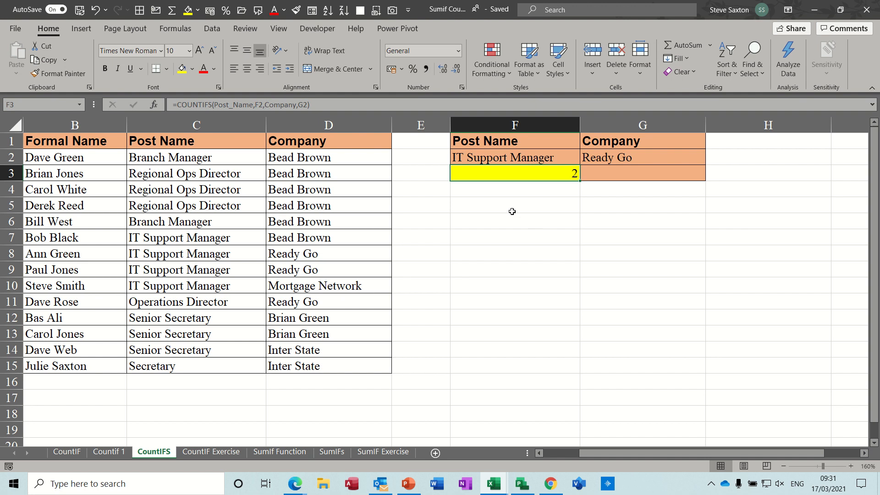
Enter =COUNTIFS(Post_Name,F2,Company,G2) in F4 to count the rows matching both criteria.
click(476, 192)
text(=)
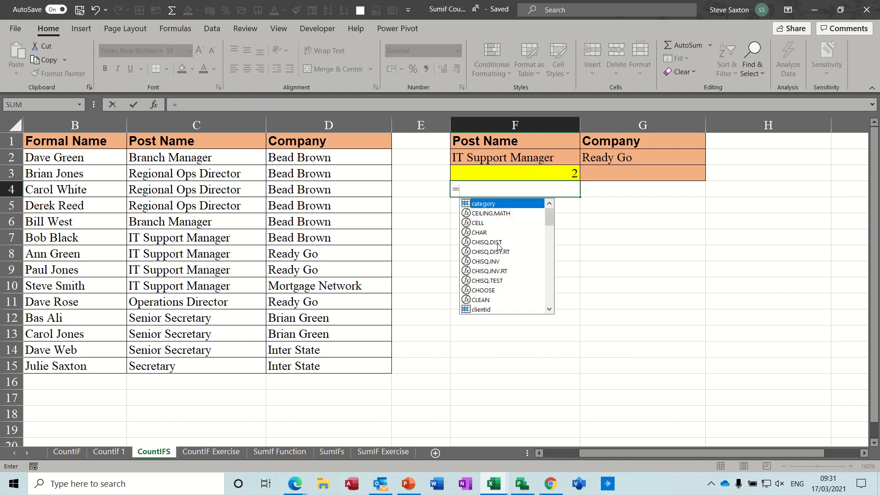
text(countif)
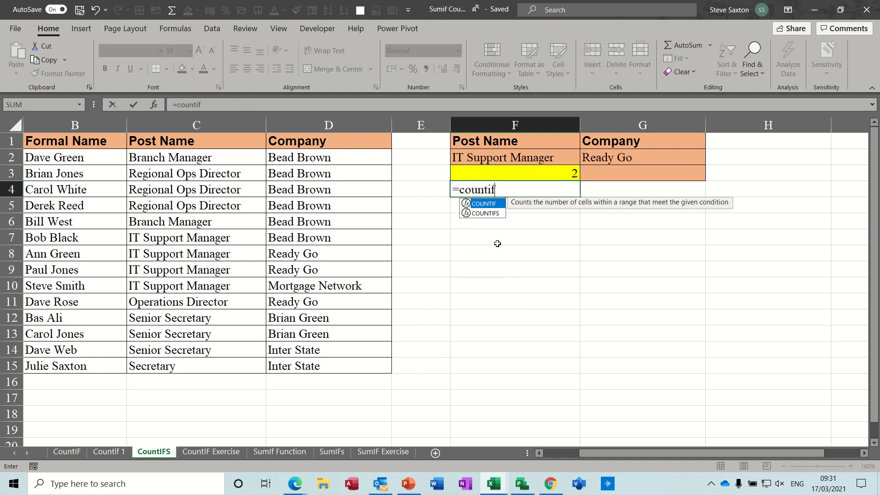
text(s()
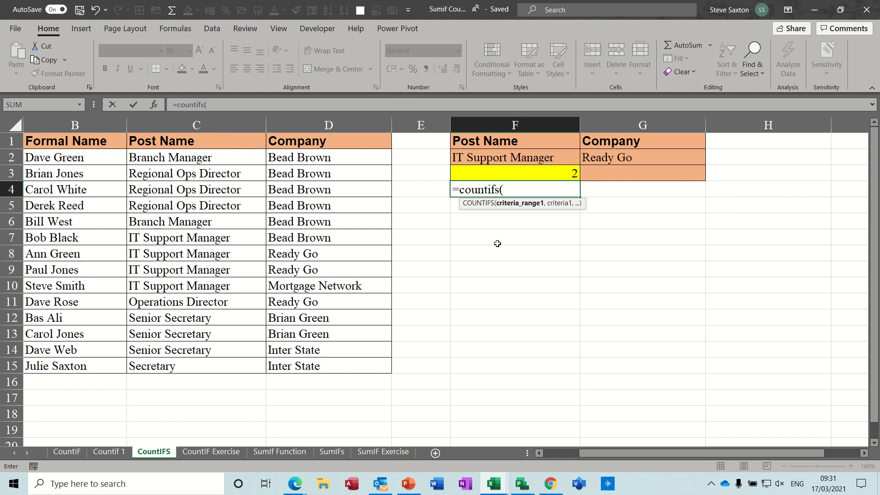
text(post)
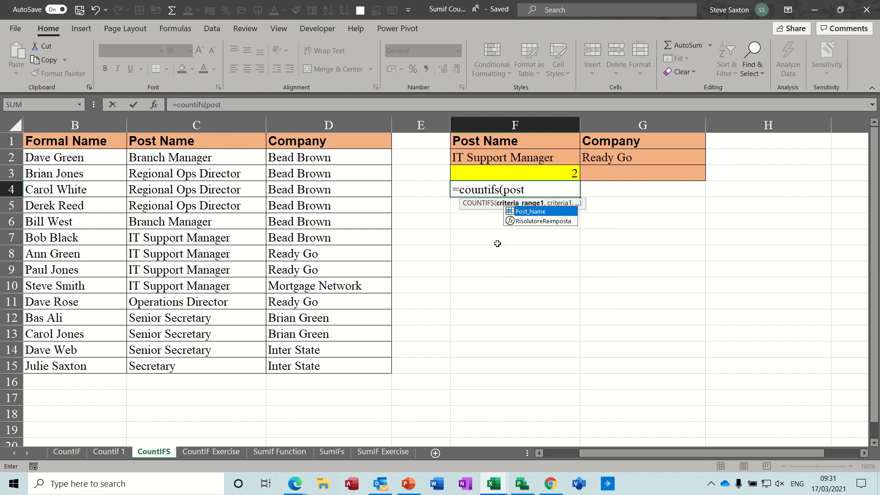
double_click(519, 210)
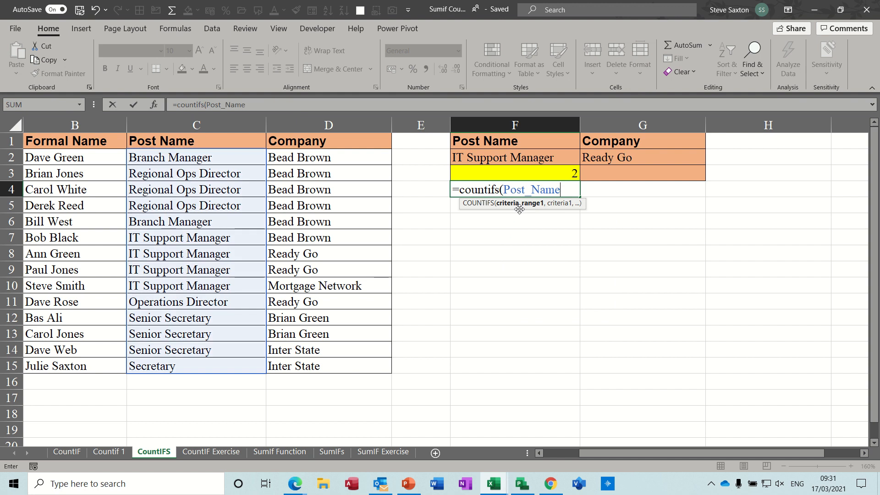
text(,)
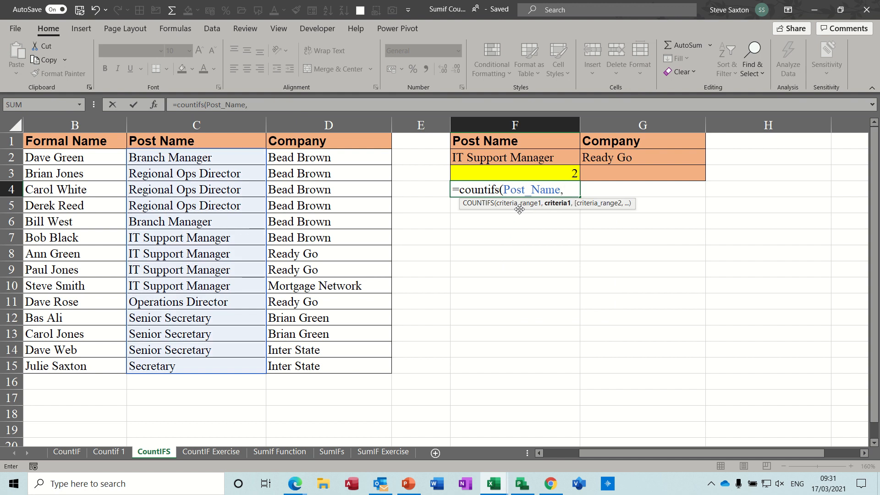
click(494, 158)
text(,)
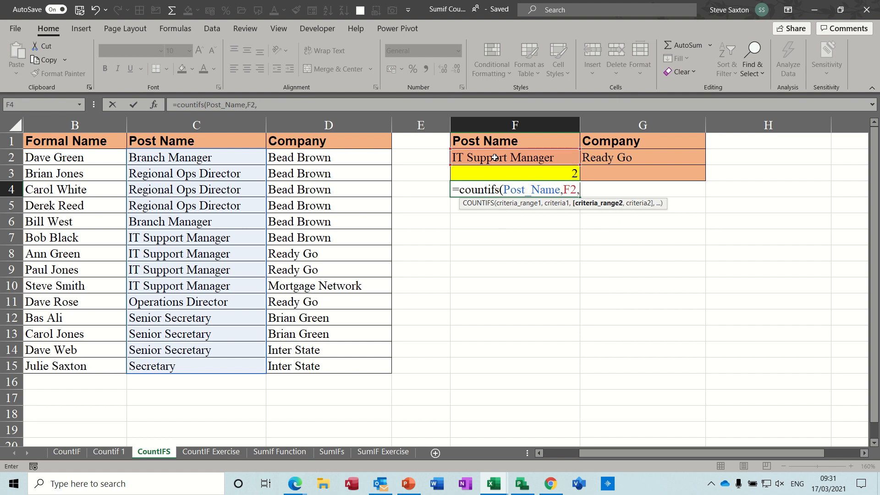
text(company)
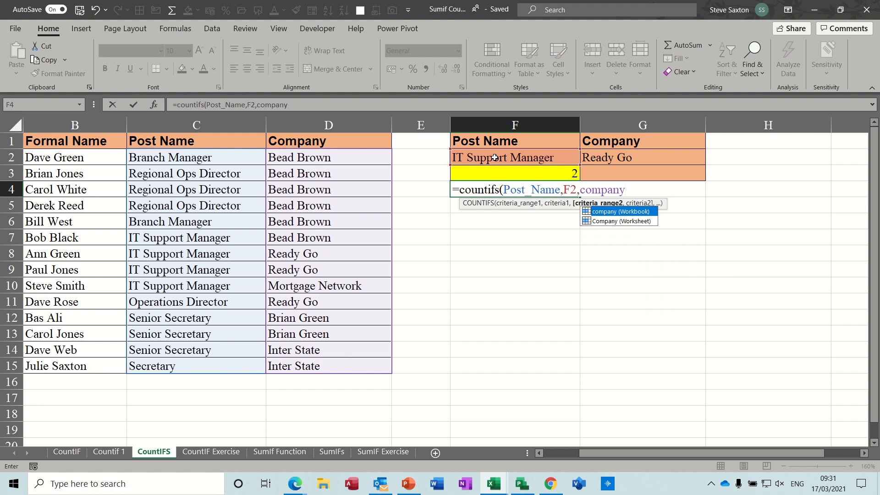
text(,)
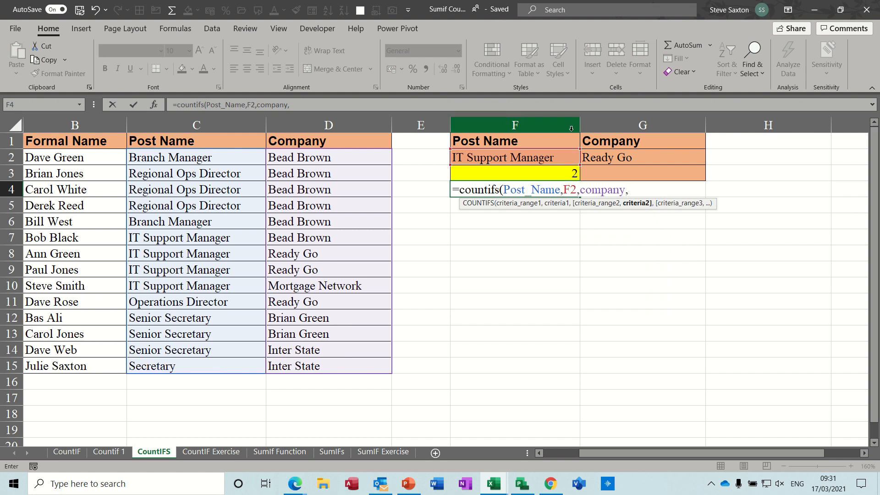
click(610, 156)
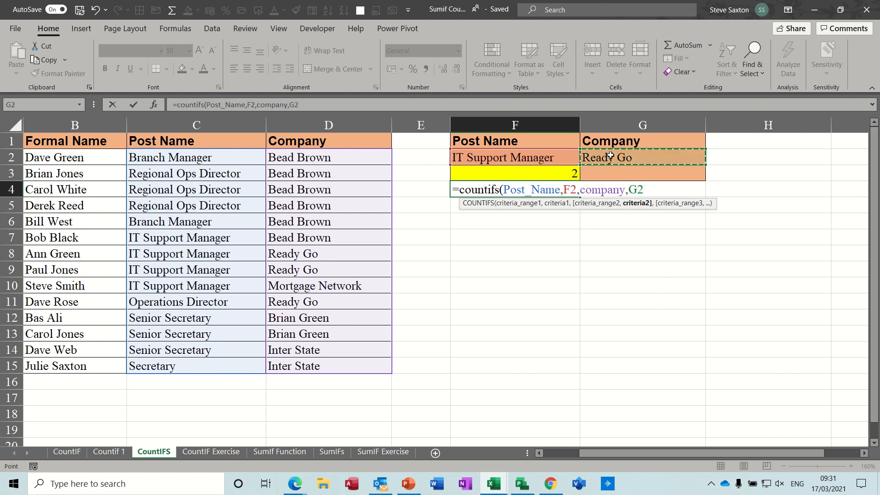
text())
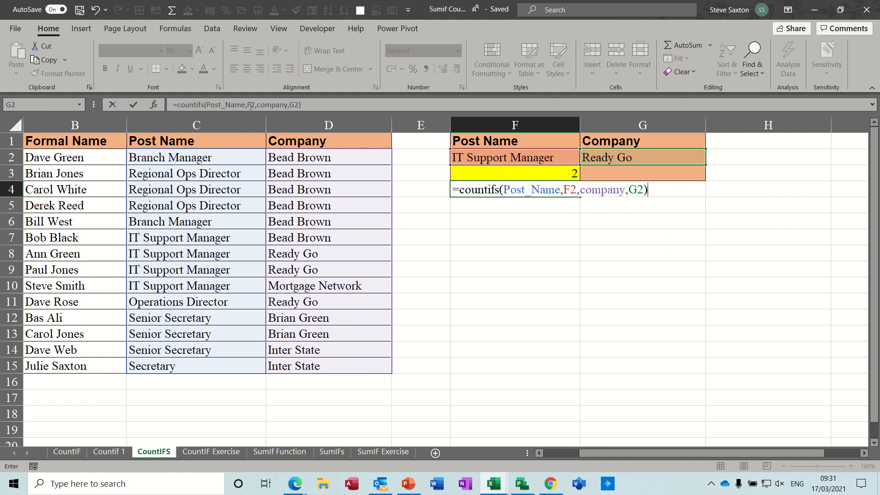
click(135, 105)
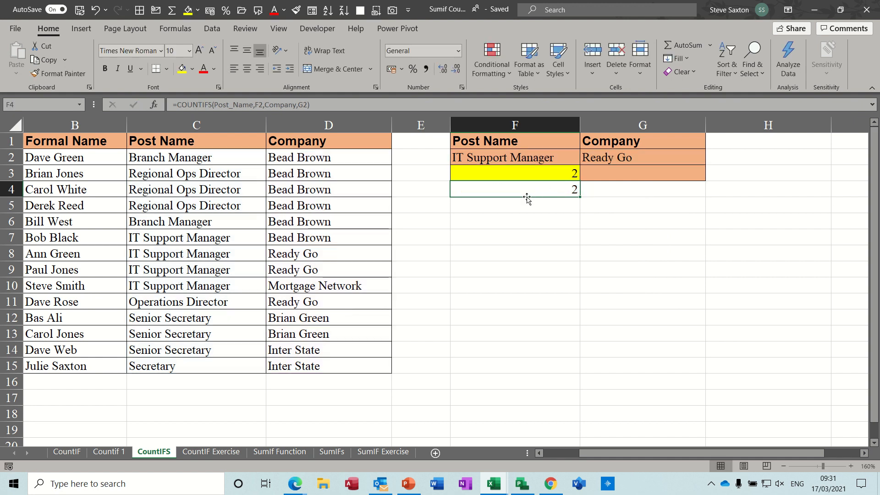
On the CountIF Exercise sheet, enter =COUNTIF(B3:M3,">50") in O3 and fill it down to O10.
click(212, 453)
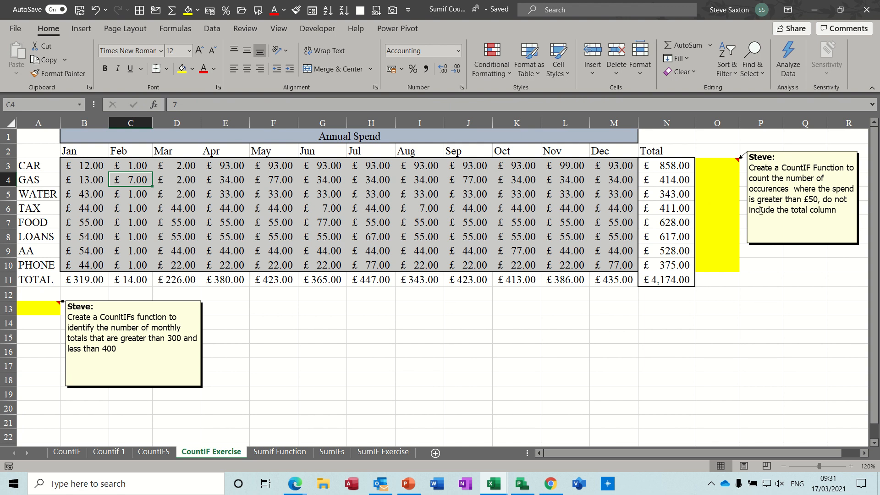
click(715, 165)
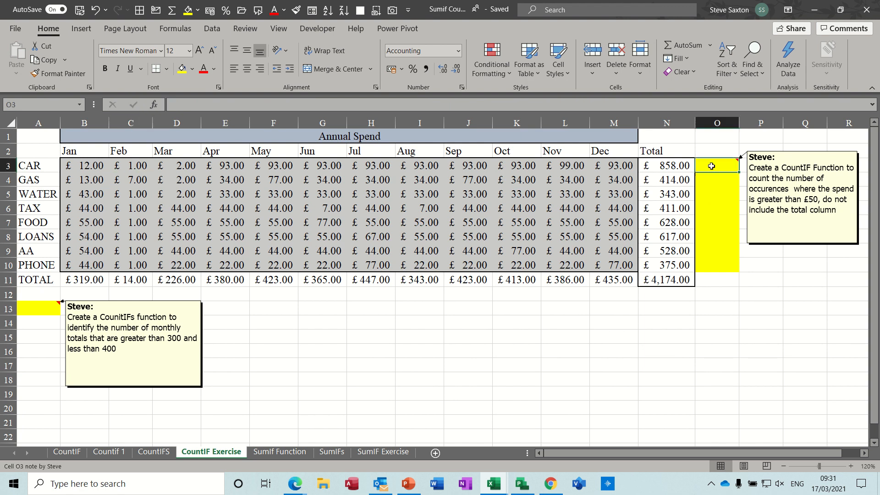
text(=counti)
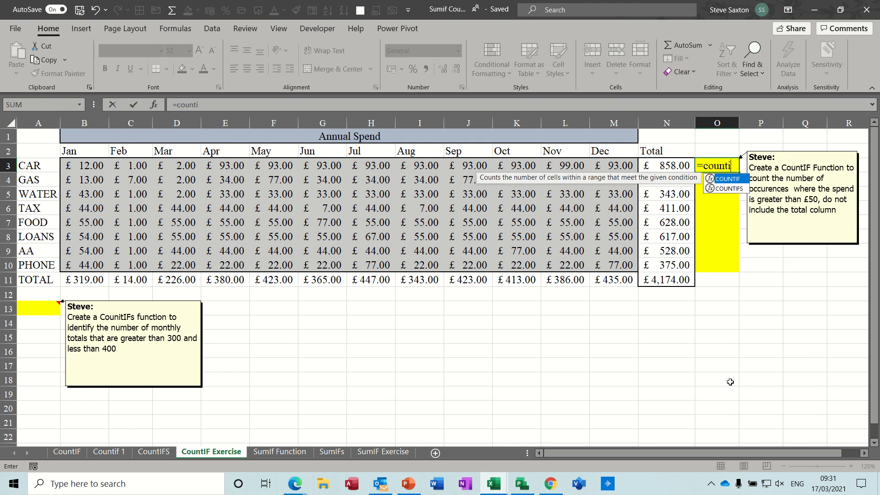
text(f()
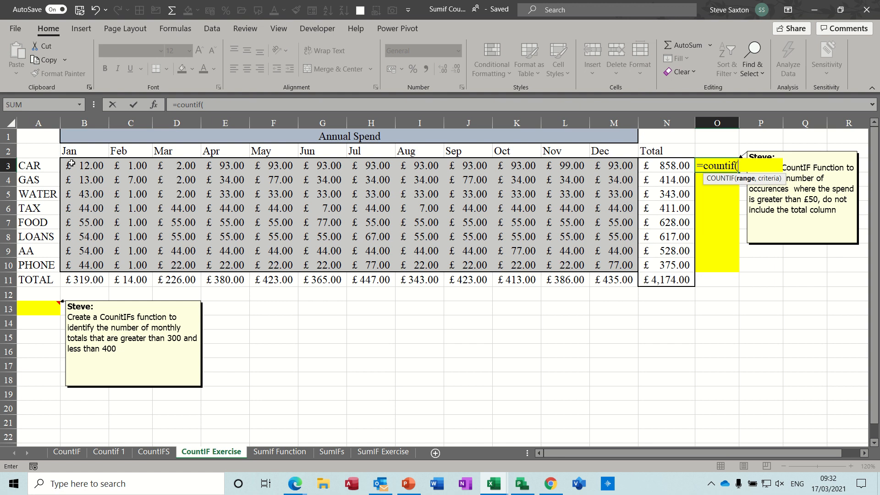
drag(71, 165, 601, 166)
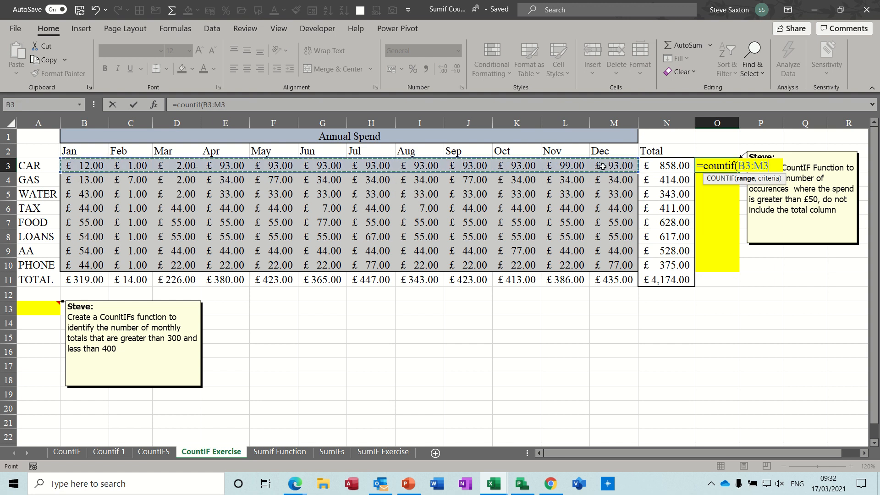
text(,)
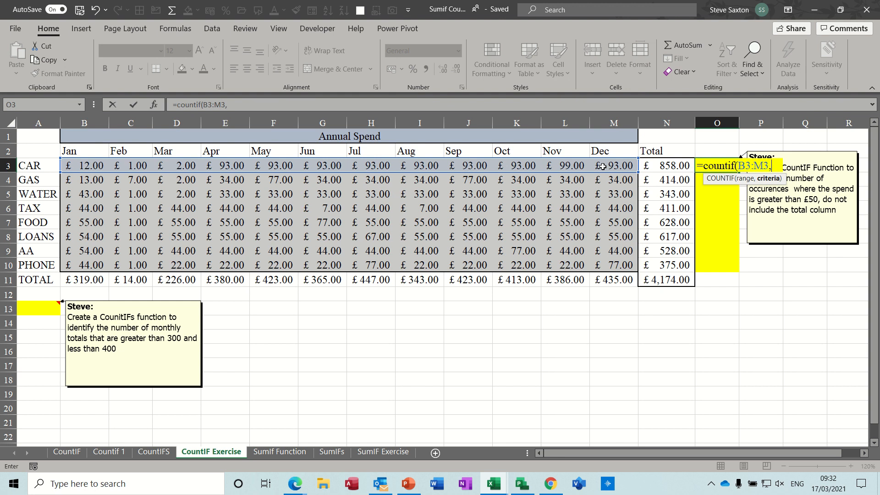
text(">)
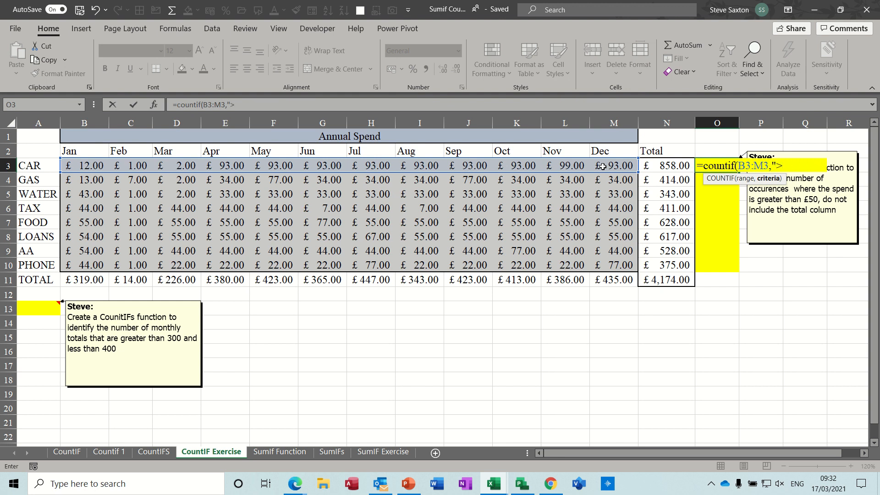
text(50)
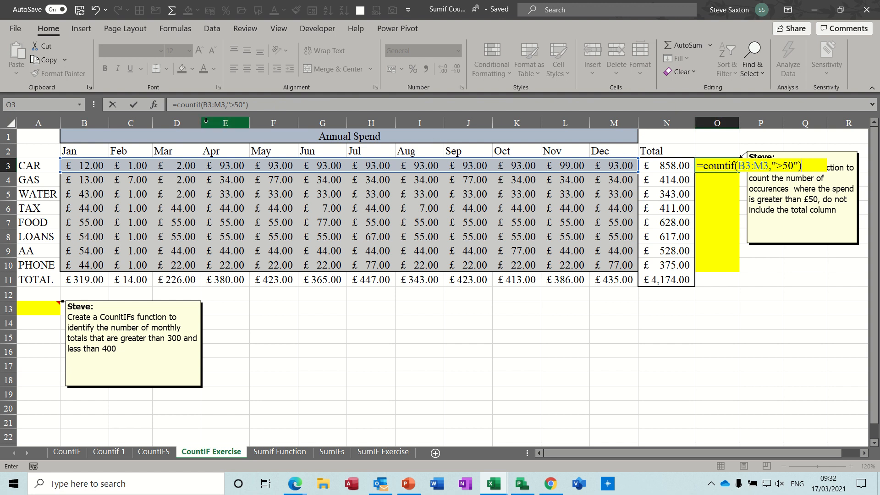
click(134, 106)
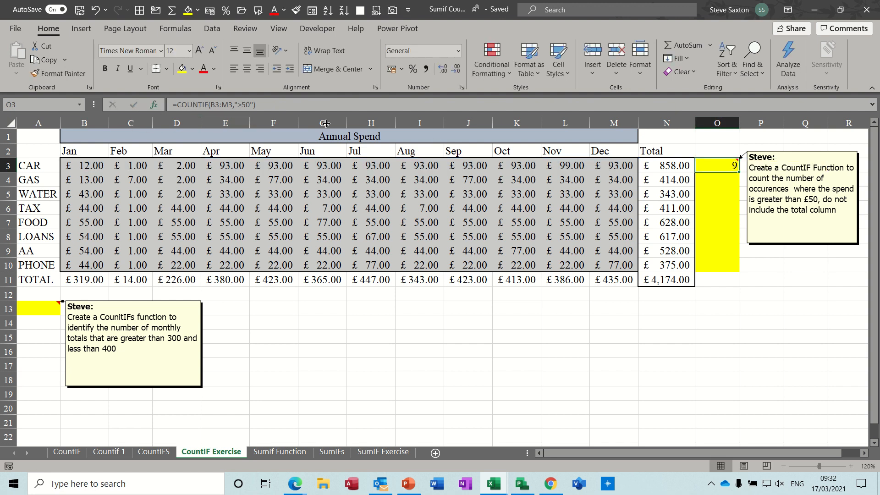
drag(740, 173, 737, 271)
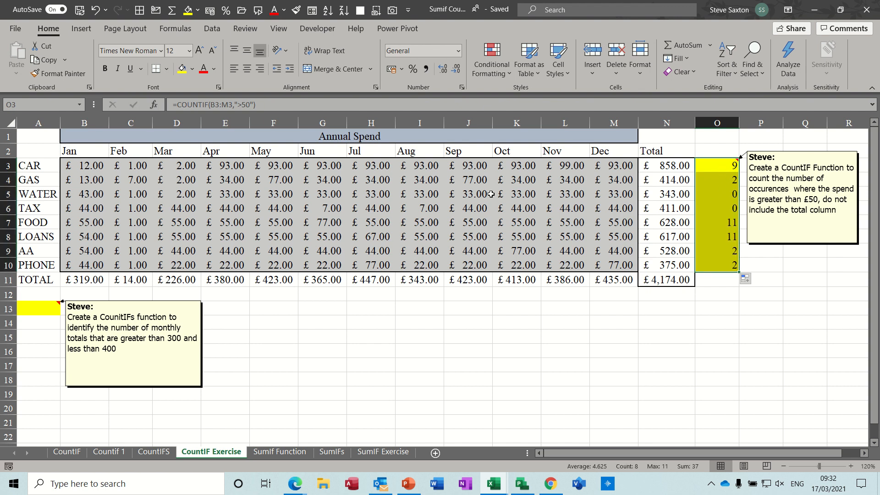
click(708, 169)
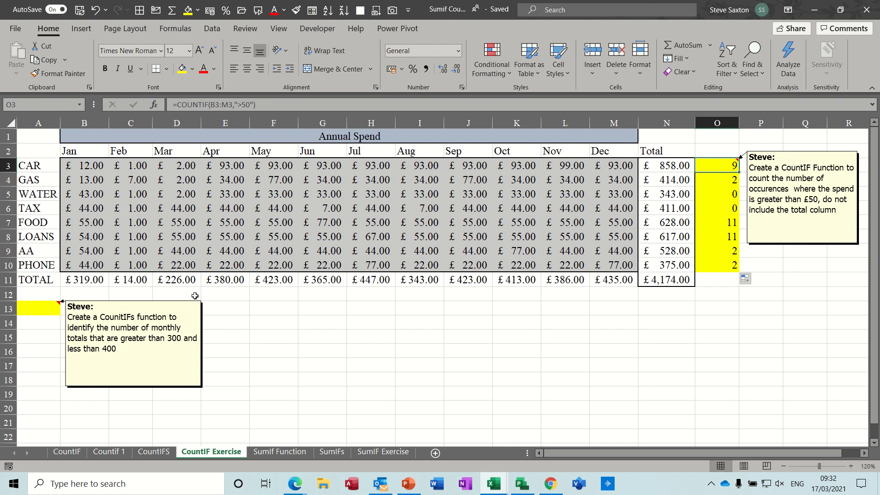
Enter =COUNTIFS(B11:M11,">300",B11:M11,"<400") in A13 to count monthly totals between 300 and 400.
click(43, 308)
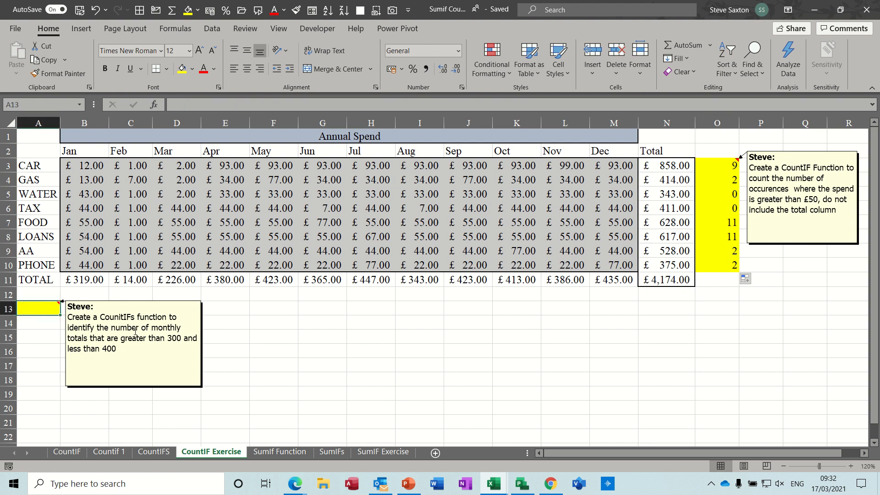
drag(84, 276, 605, 281)
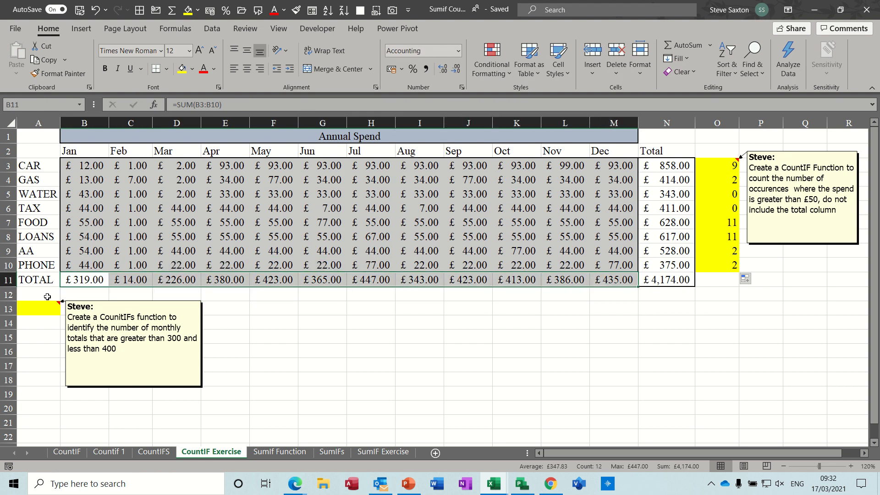
click(38, 309)
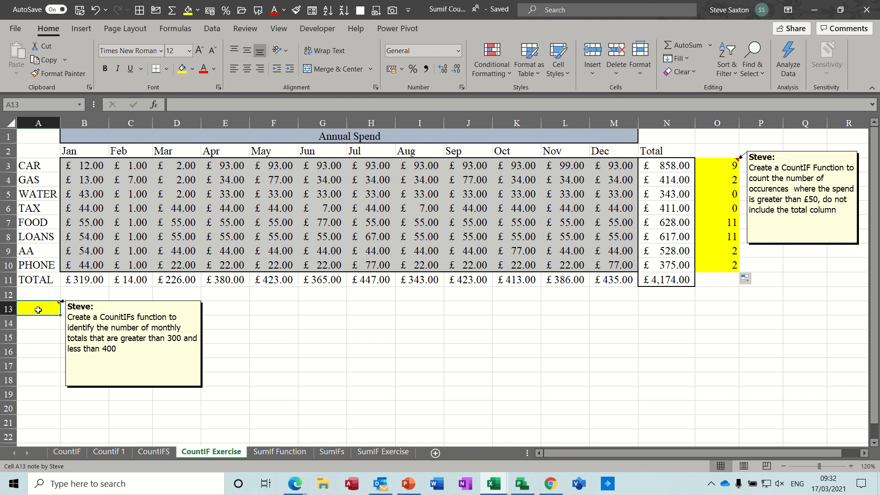
text(=coun)
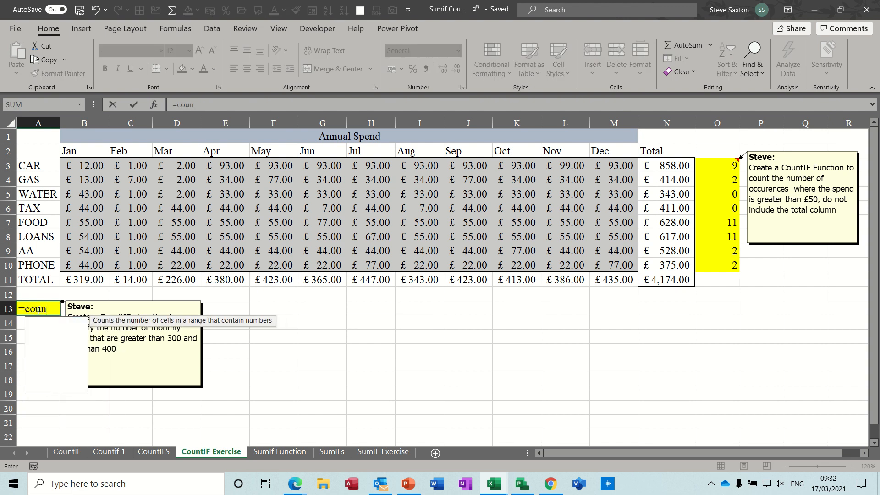
text(tifs)
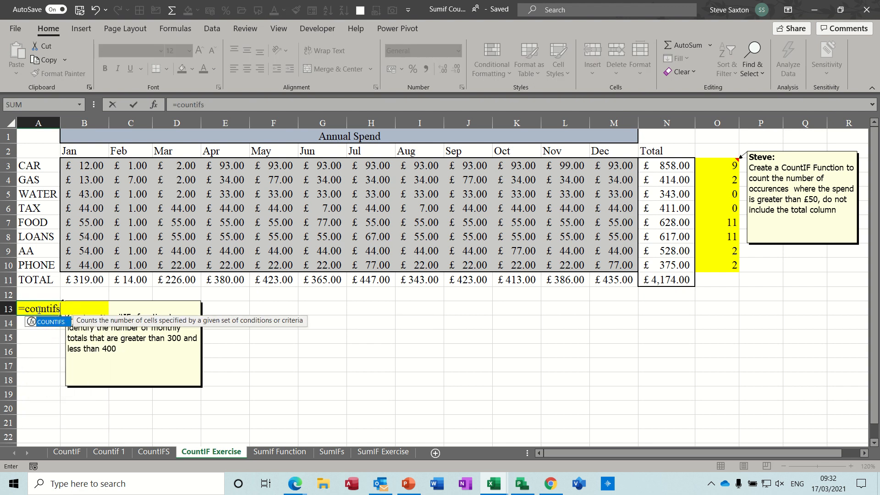
text(()
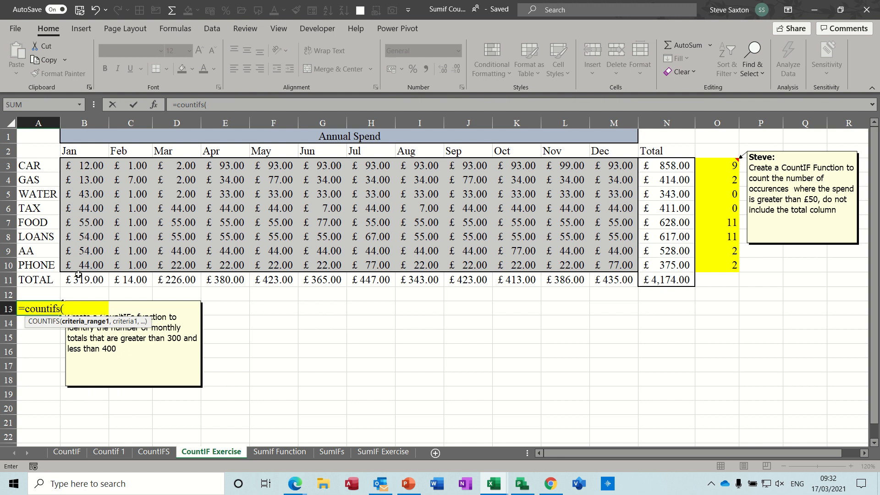
drag(80, 278, 602, 280)
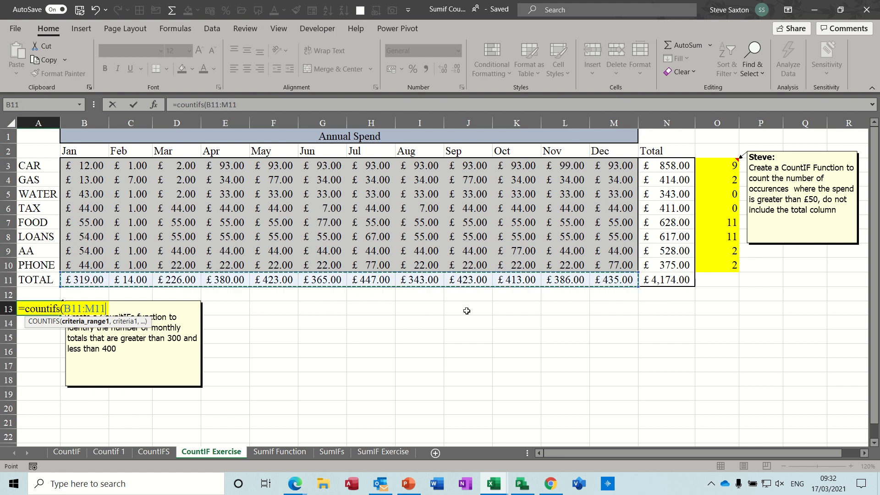
text(,)
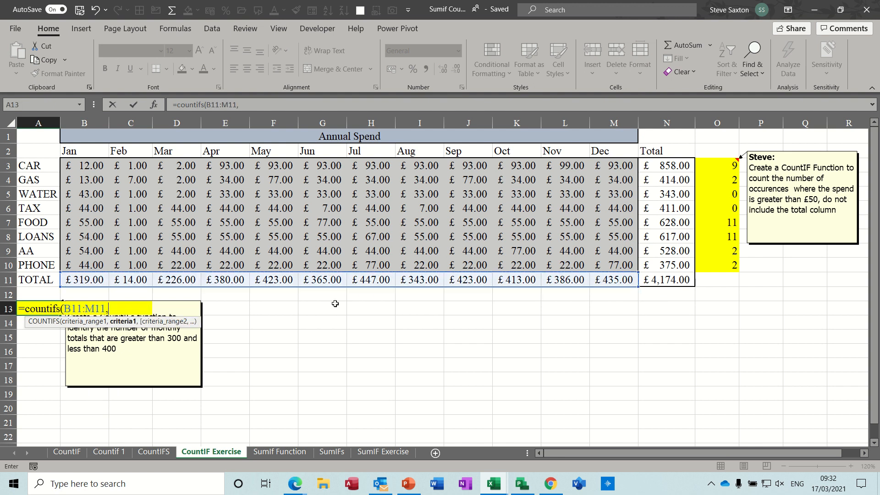
text(">300",)
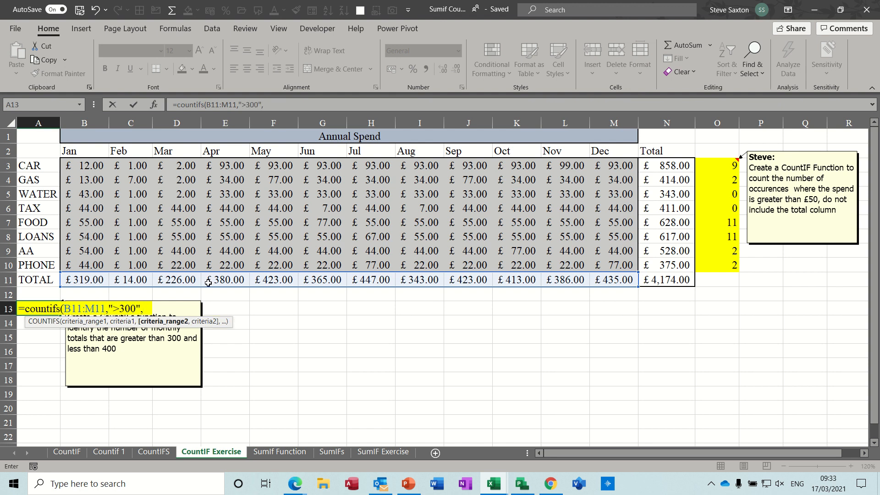
drag(76, 280, 598, 281)
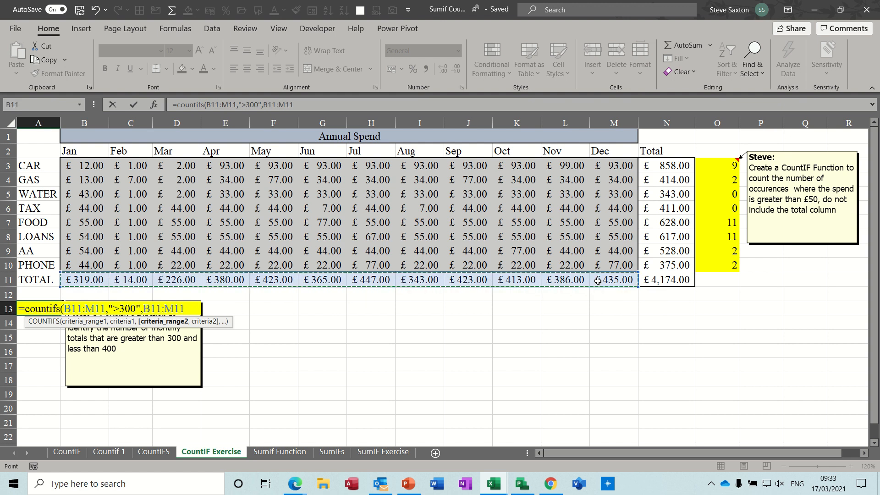
text(,"<)
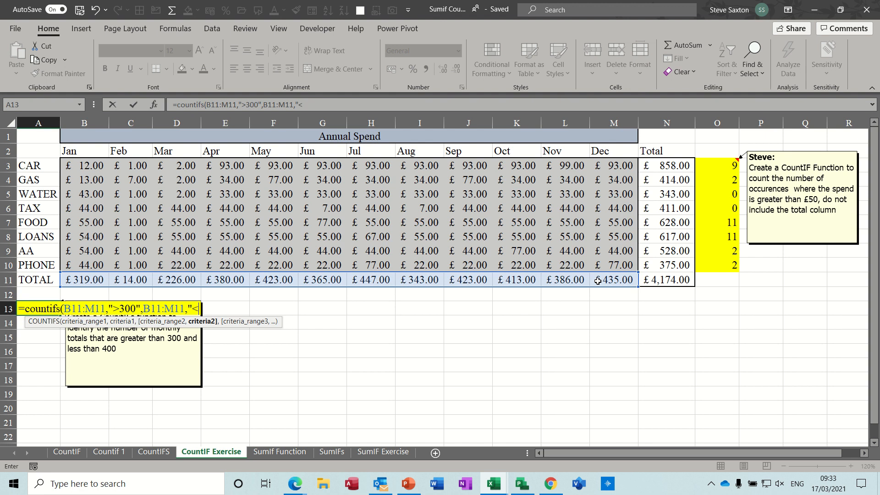
text(400)
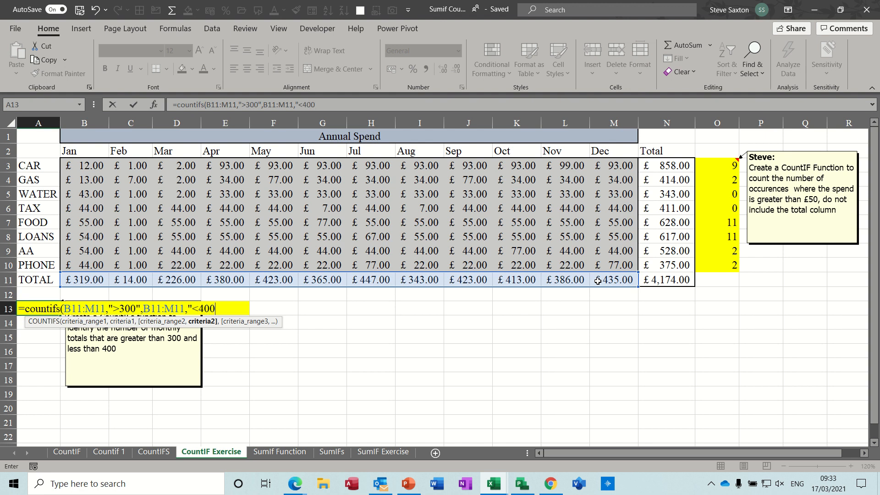
text("))
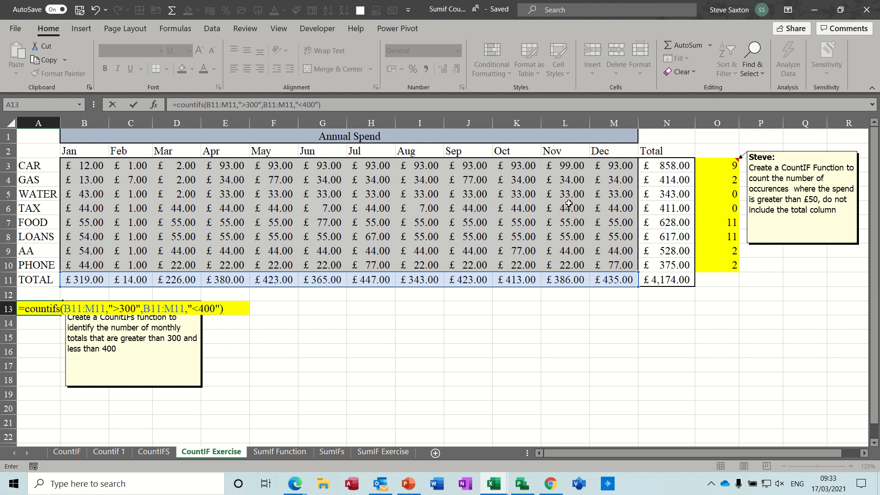
click(134, 104)
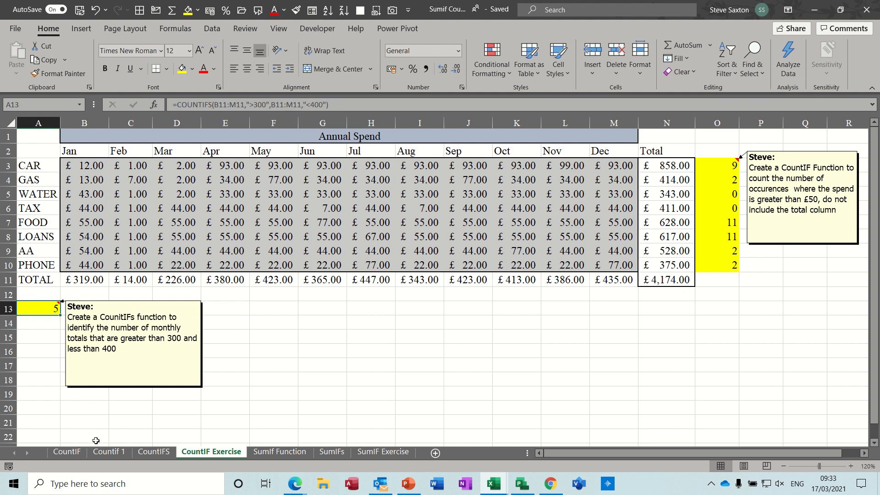
Delete the column chart below the company totals on the SumIf Function sheet.
click(277, 453)
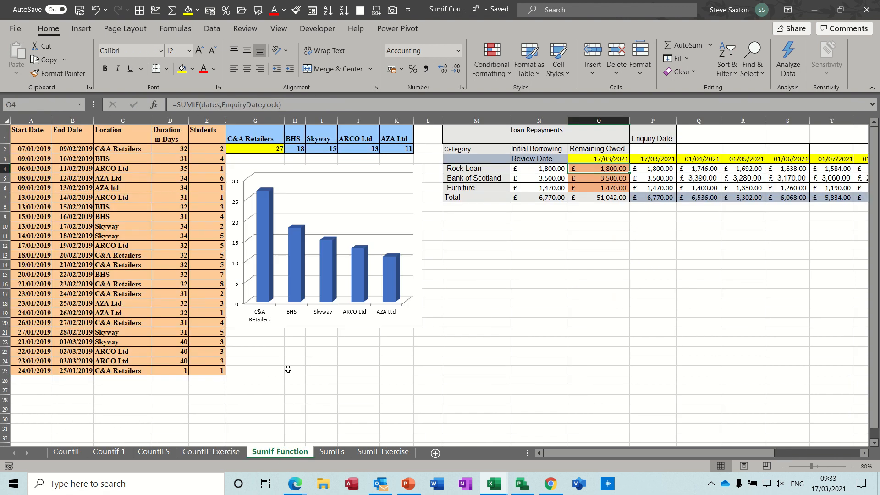
click(253, 149)
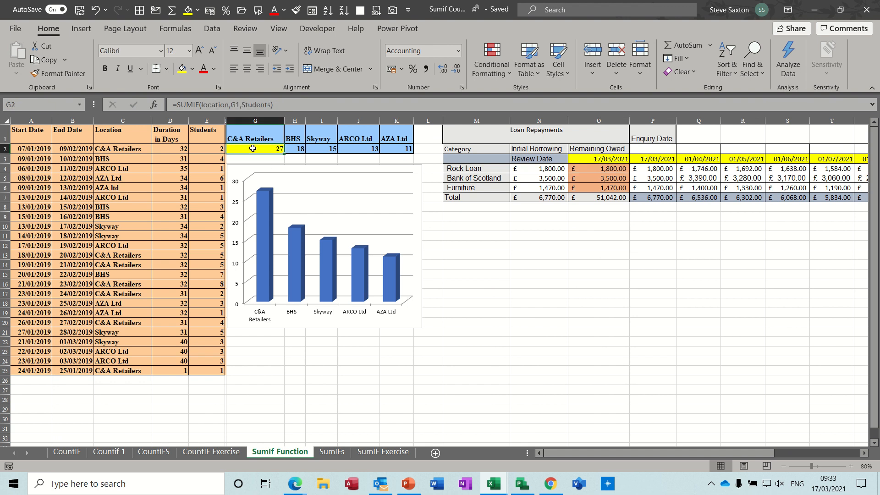
click(364, 167)
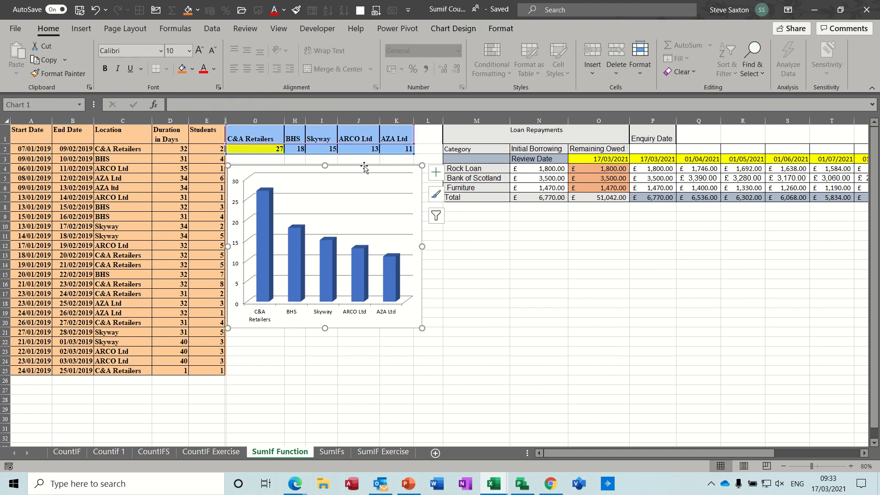
key(Delete)
Review the location and Students named columns used by SUMIF, clear the formulas from G2:K2, and select G2.
click(258, 150)
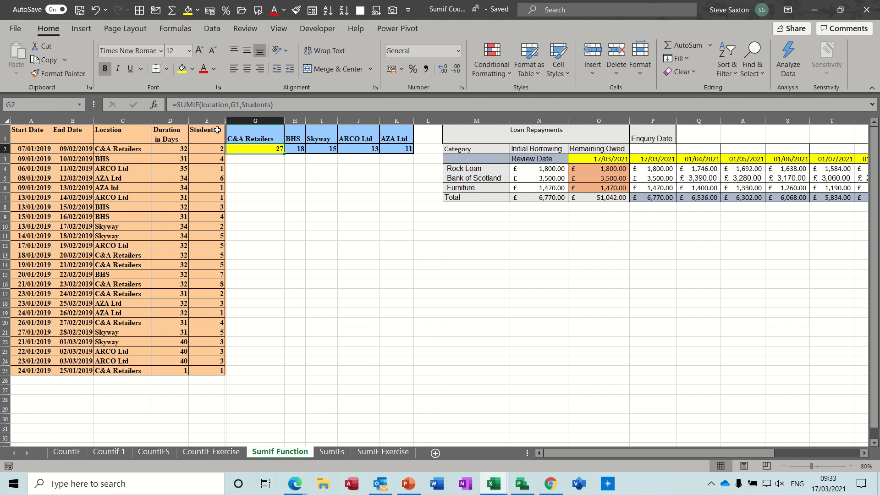
click(124, 120)
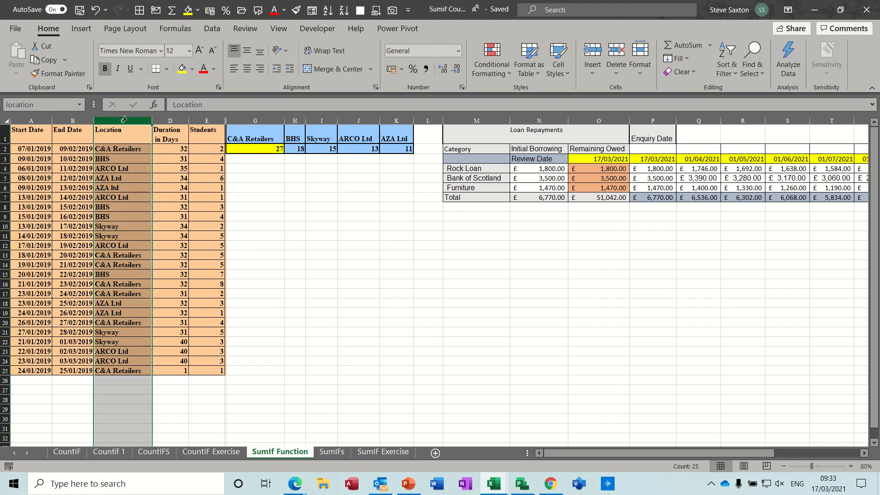
click(207, 120)
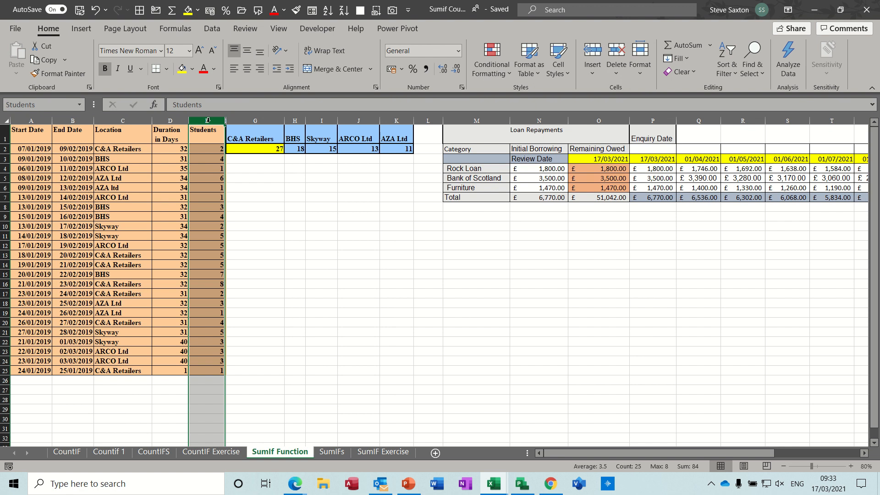
click(258, 149)
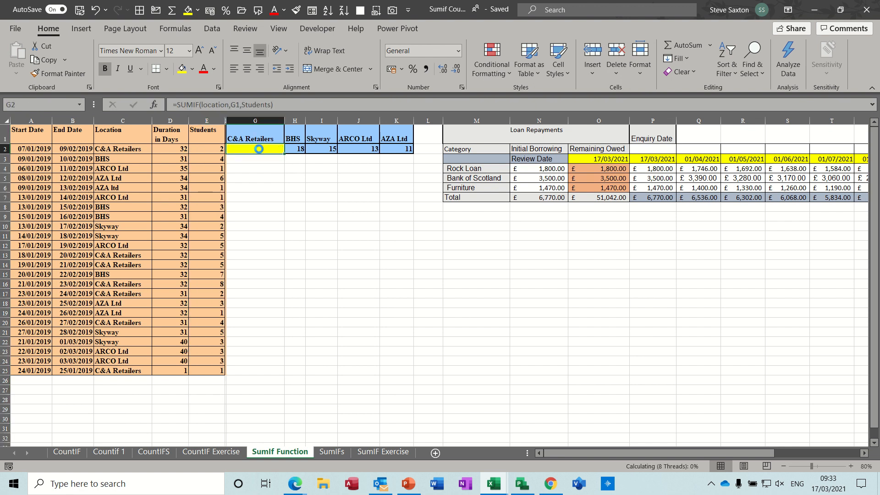
key(Delete)
click(292, 149)
drag(292, 150, 396, 149)
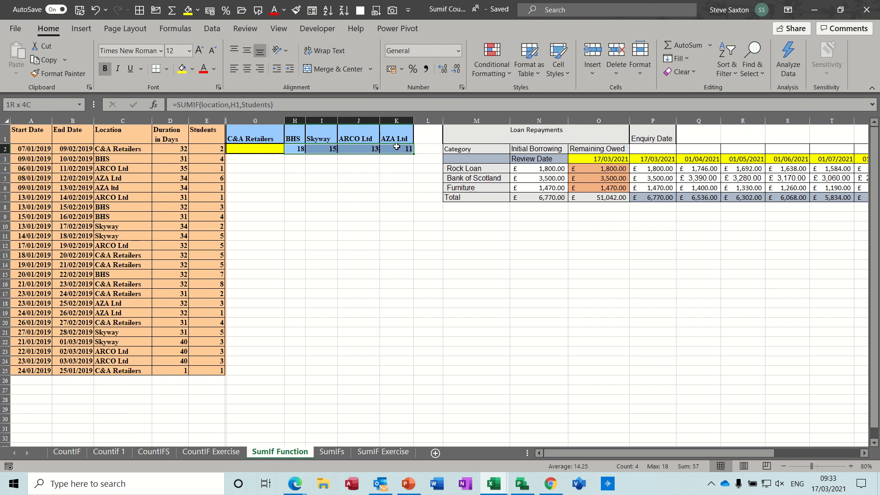
key(Delete)
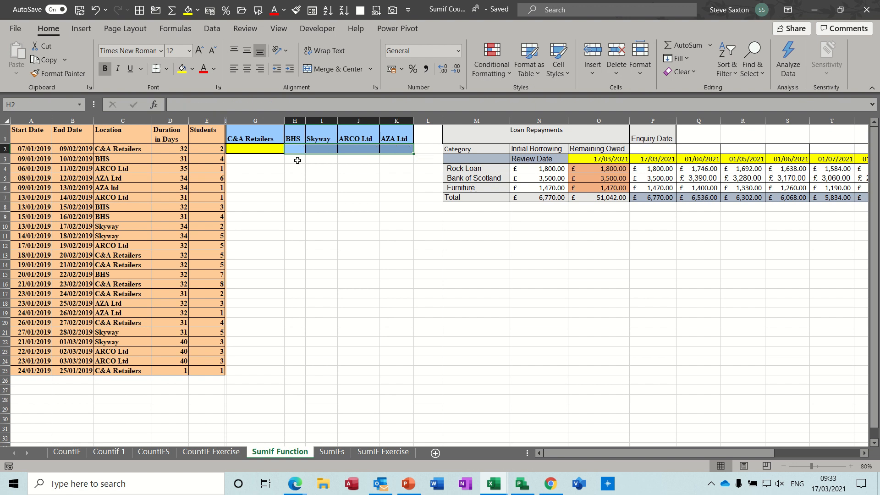
click(263, 163)
click(259, 149)
key(ctrl+b)
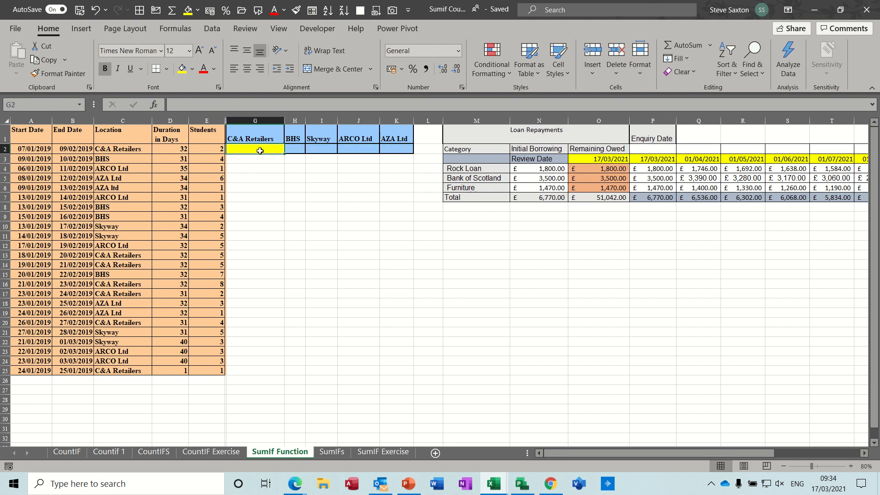
Enter =SUMIF(C2:C25,G1,E2:E25) in G2 for C&A Retailers and fill it across to H2 to check the copied references.
text(=)
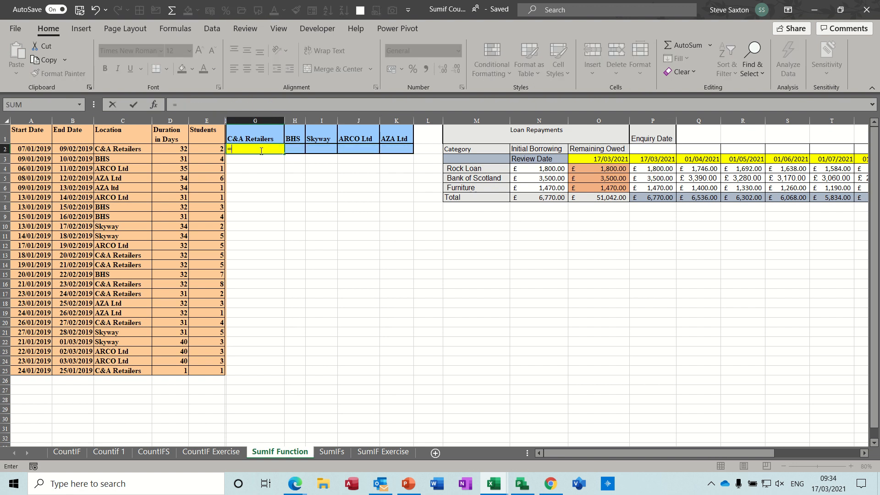
text(sumif)
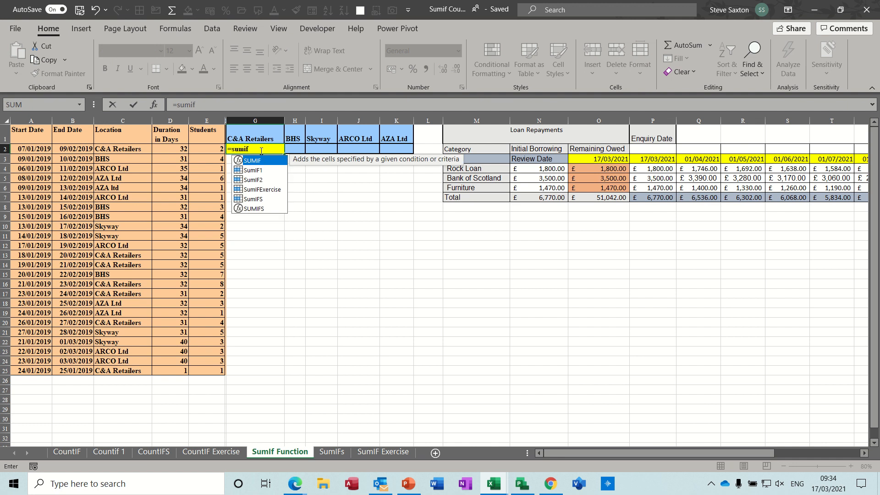
text(()
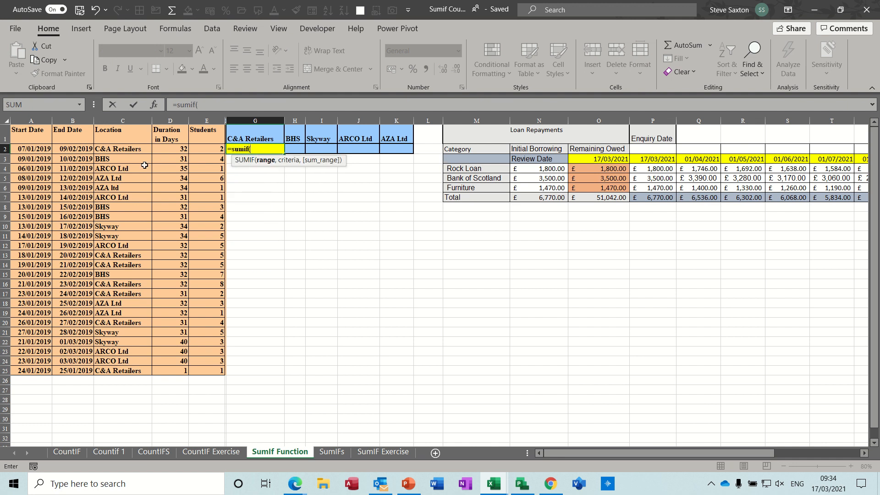
drag(123, 150, 121, 367)
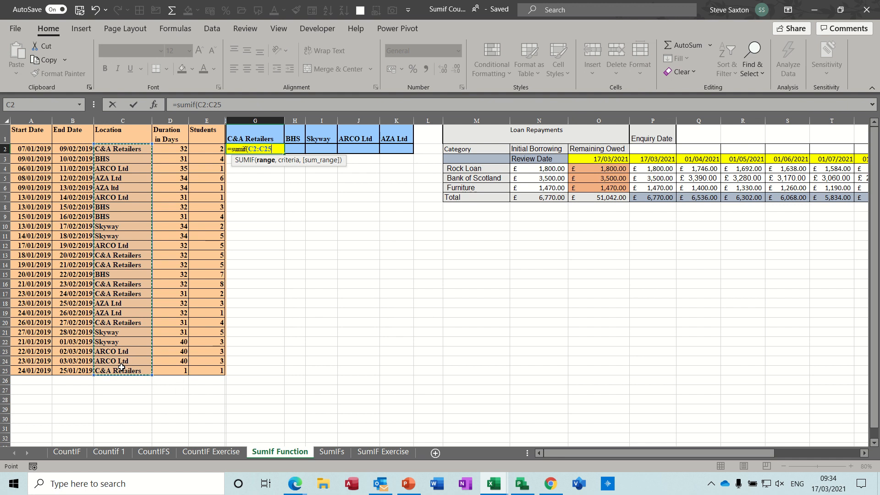
text(,)
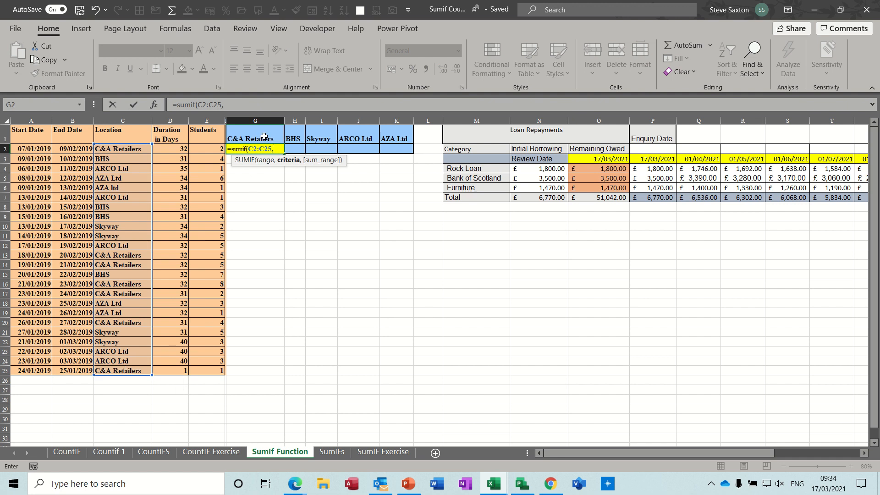
text(g1)
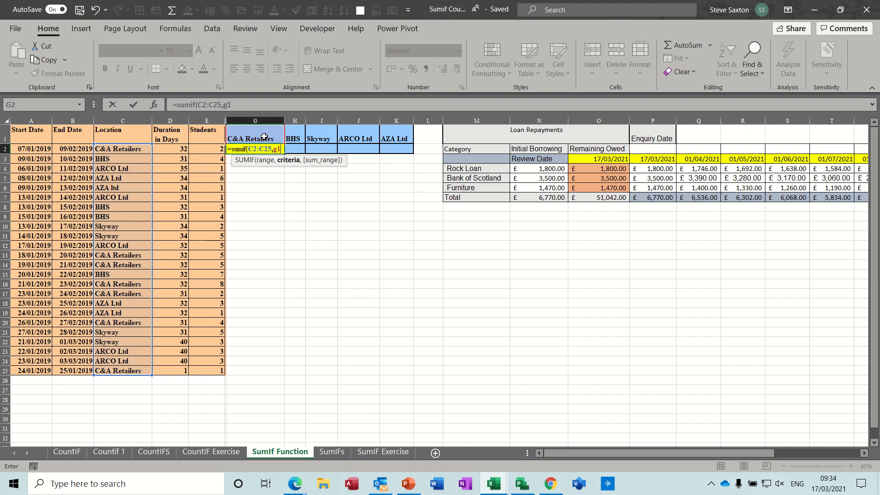
text(,)
drag(207, 149, 207, 371)
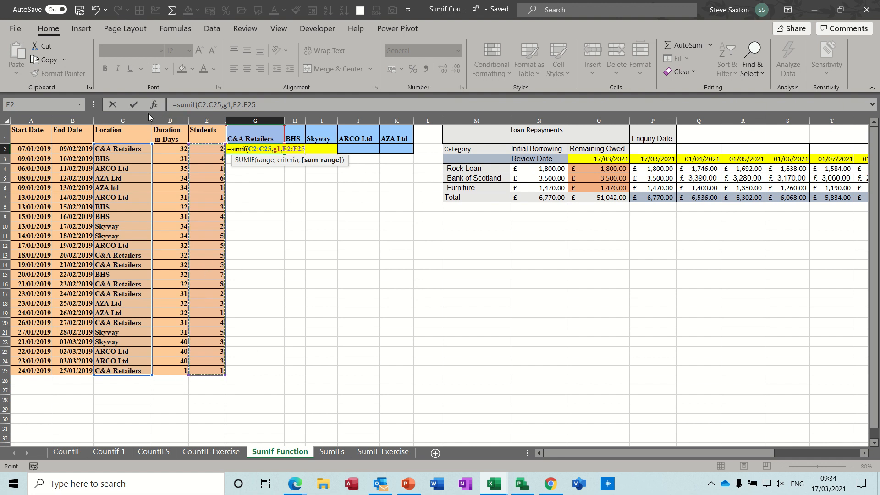
click(133, 105)
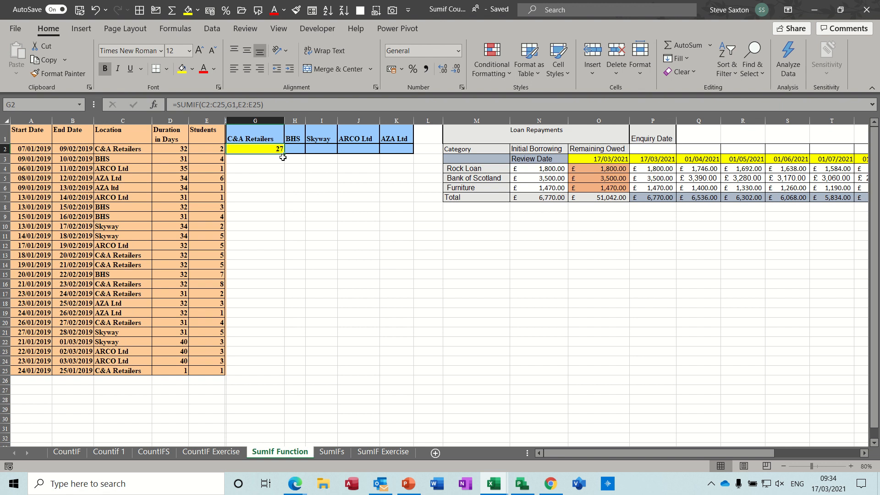
drag(285, 154, 305, 154)
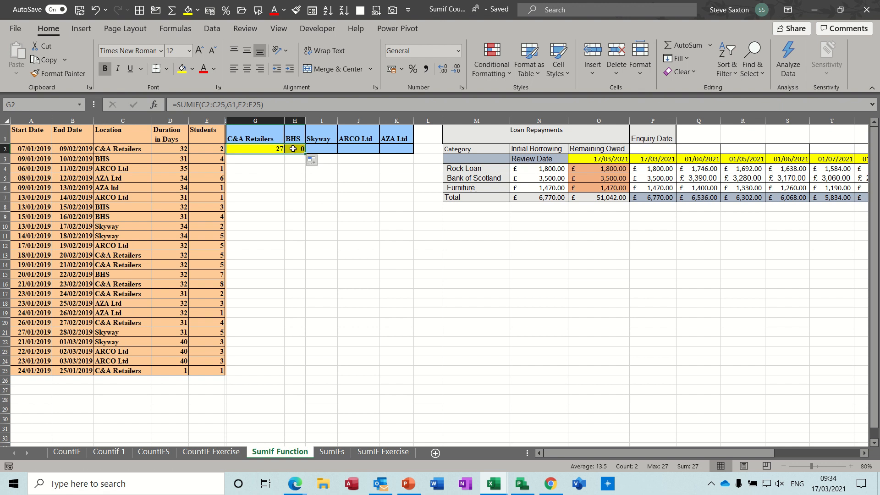
click(293, 148)
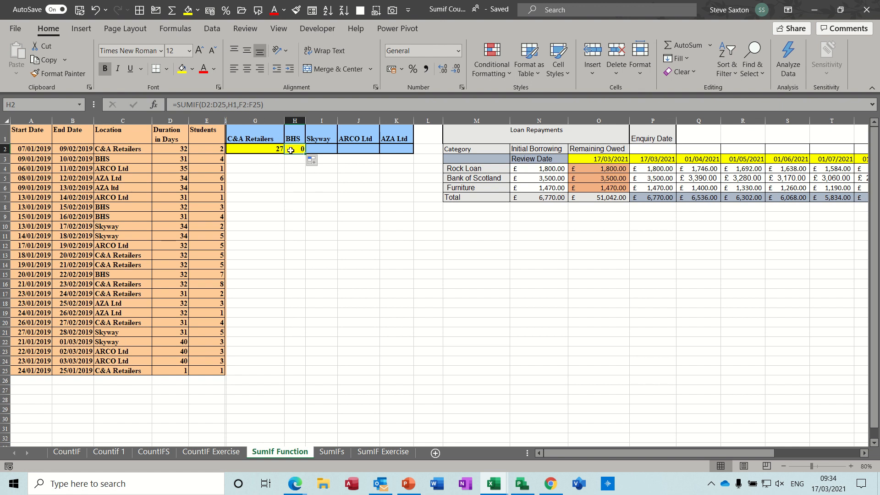
Replace the formula in G2 with =SUMIF(location,G1,Students), using the named columns for the range and sum range.
click(258, 149)
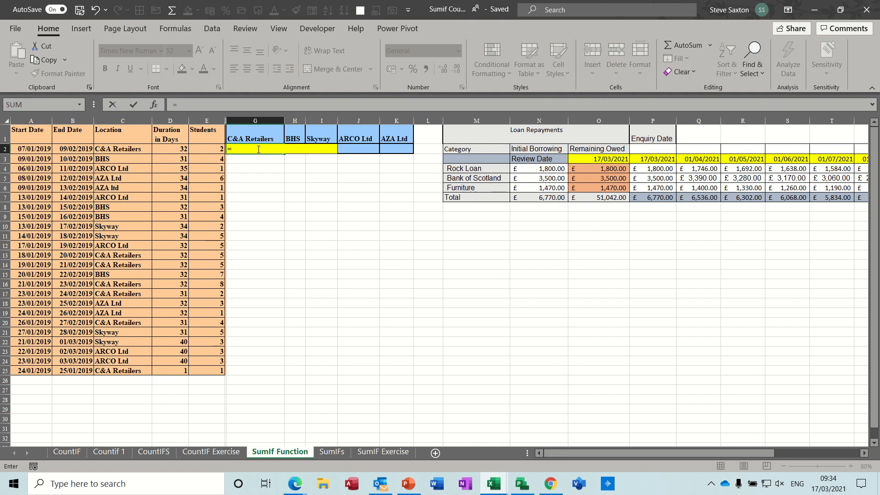
text(sumif()
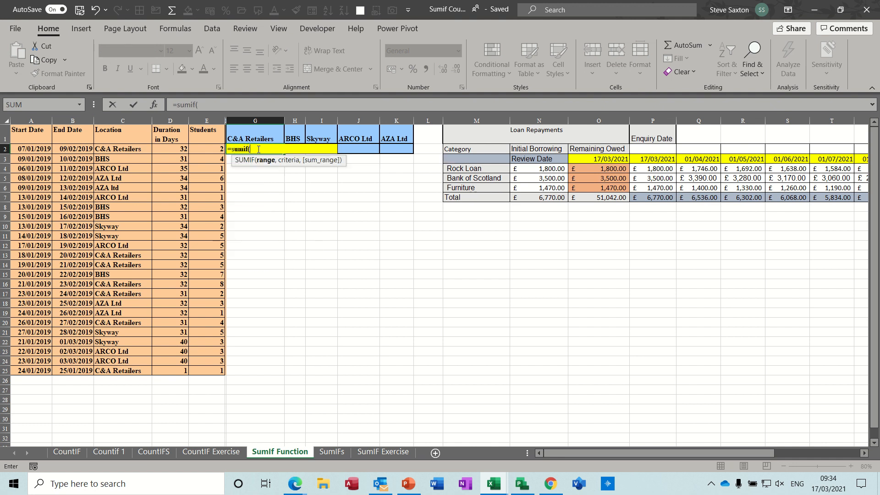
text(location)
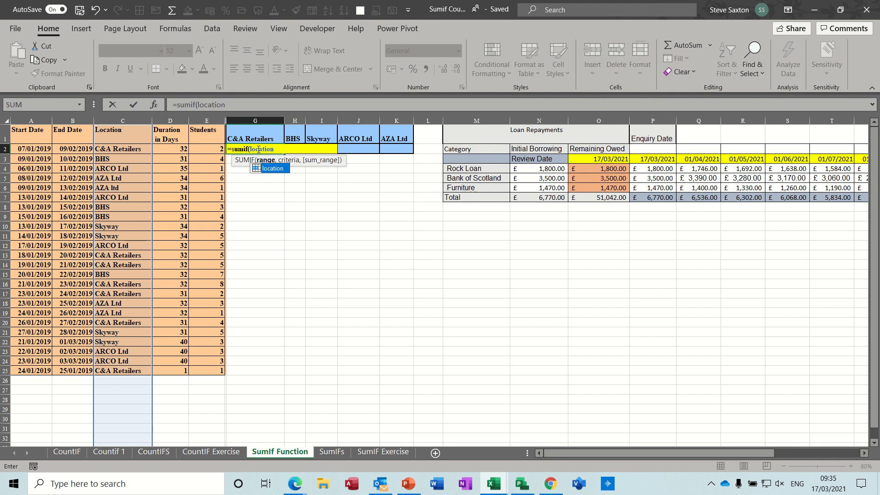
text(,g1)
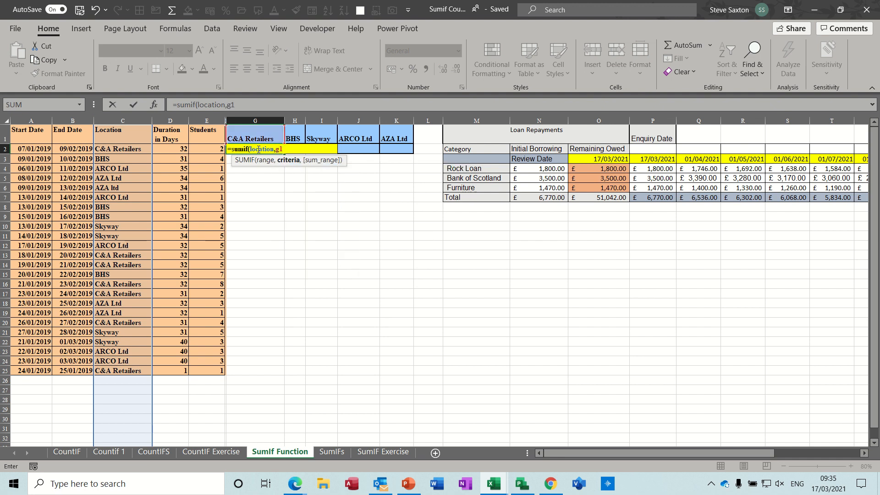
text(,stude)
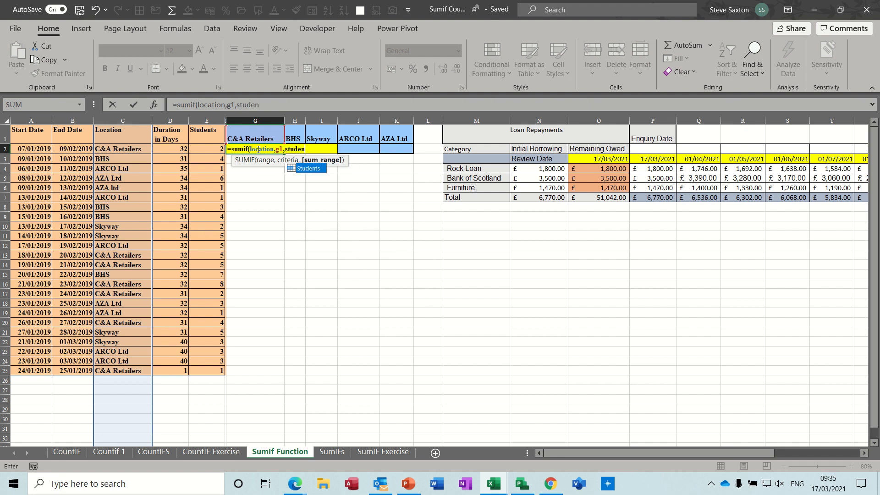
text(n)
double_click(305, 169)
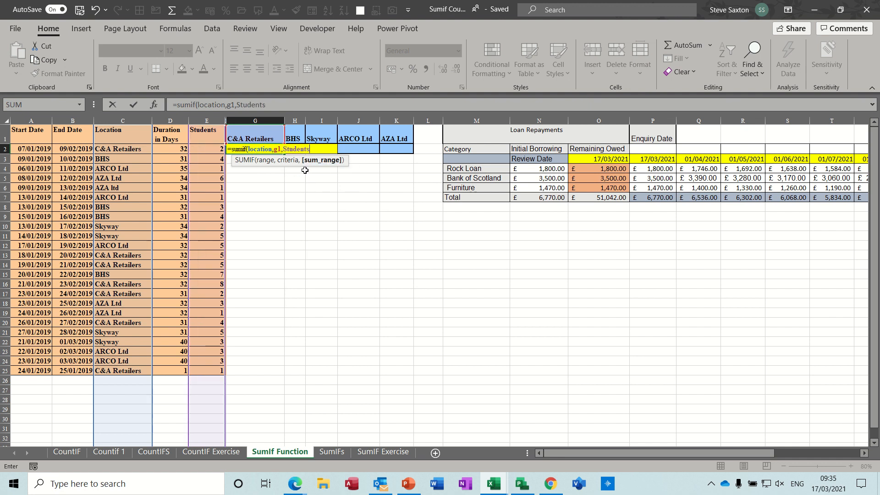
key(Return)
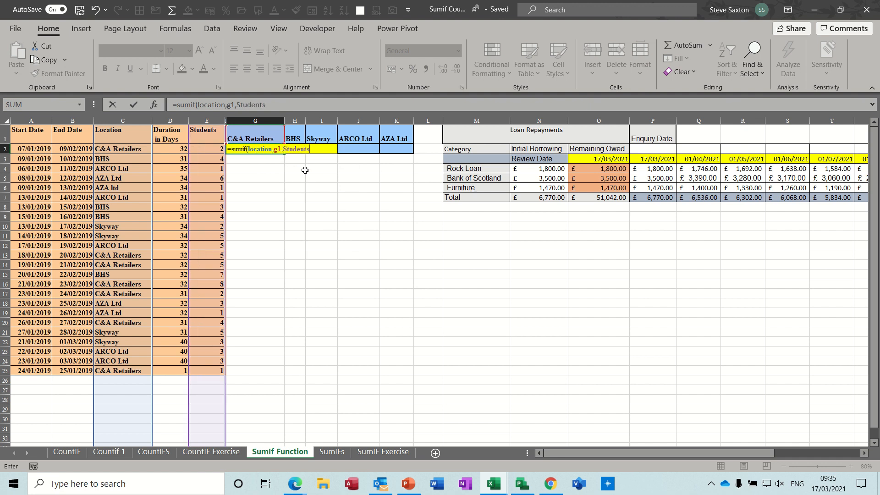
click(133, 104)
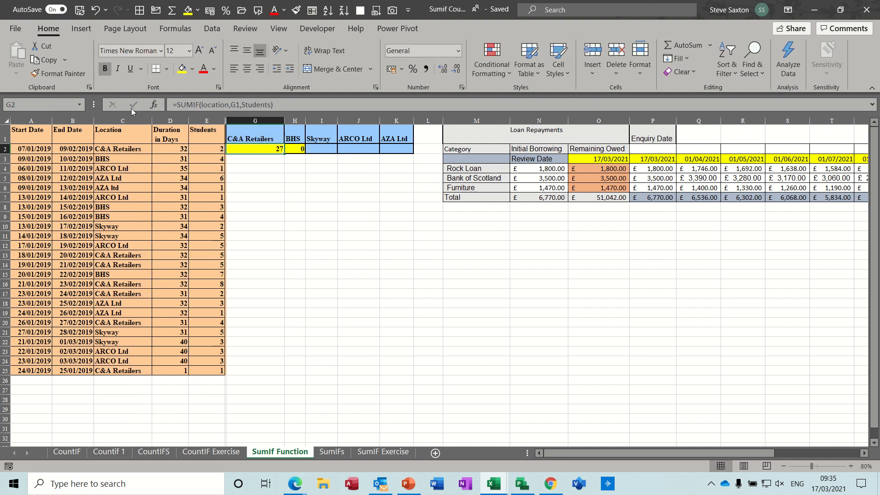
Fill the named-range SUMIF formula from G2 across to K2 and check the copied formulas for BHS and Skyway.
drag(283, 154, 408, 156)
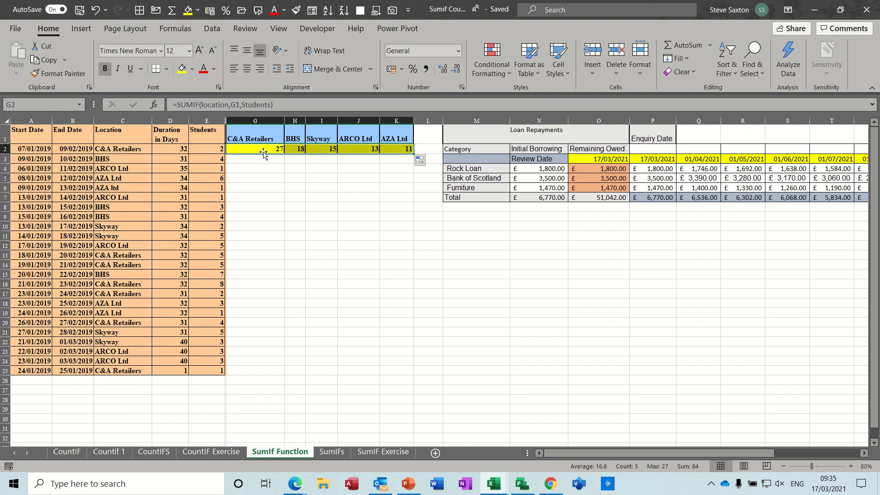
click(298, 150)
click(324, 151)
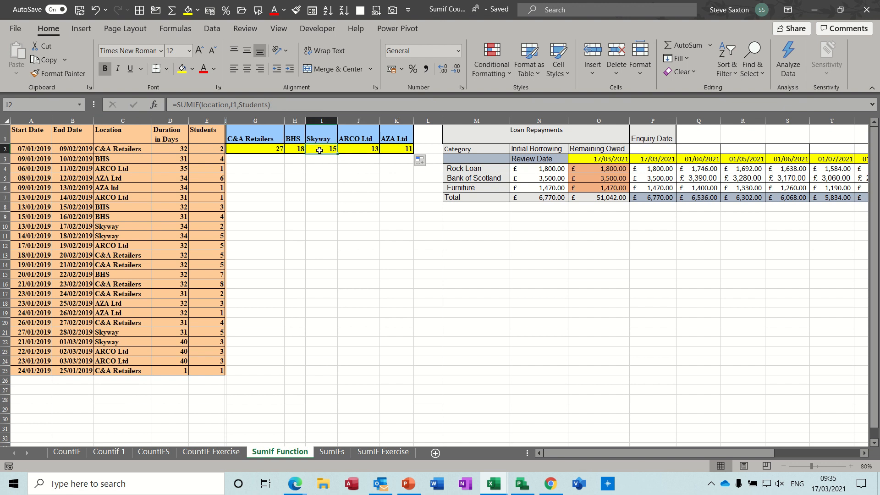
Set the Students value in E2, the first C&A Retailers row, to 50.
click(215, 151)
text(50)
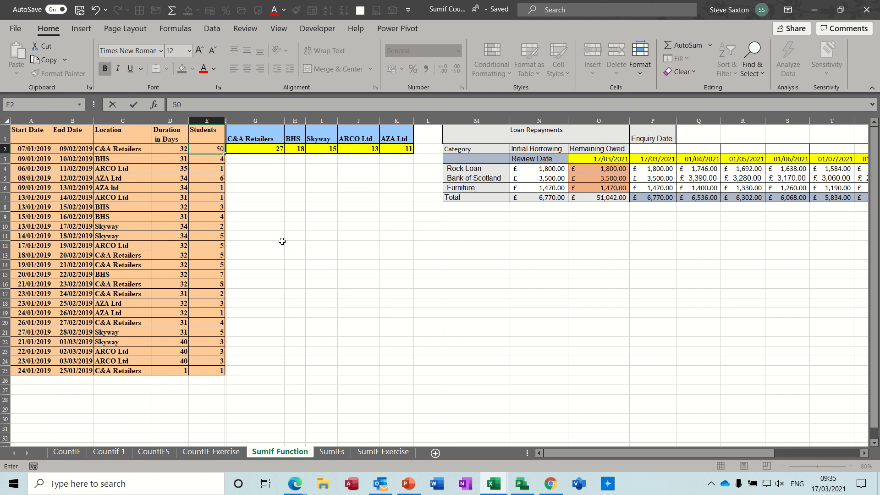
key(Return)
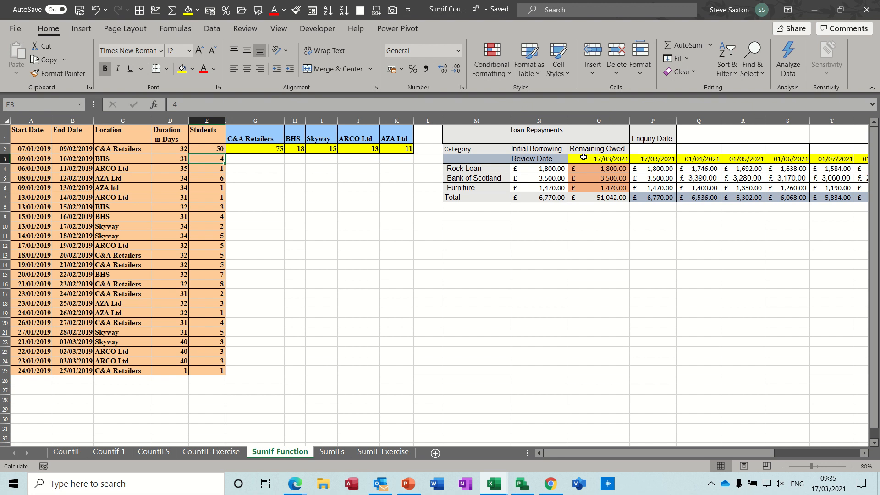
Examine the Rock Loan SUMIF formula in O4 and the dates, EnquiryDate and rock named ranges it uses in the loan repayments table.
click(600, 170)
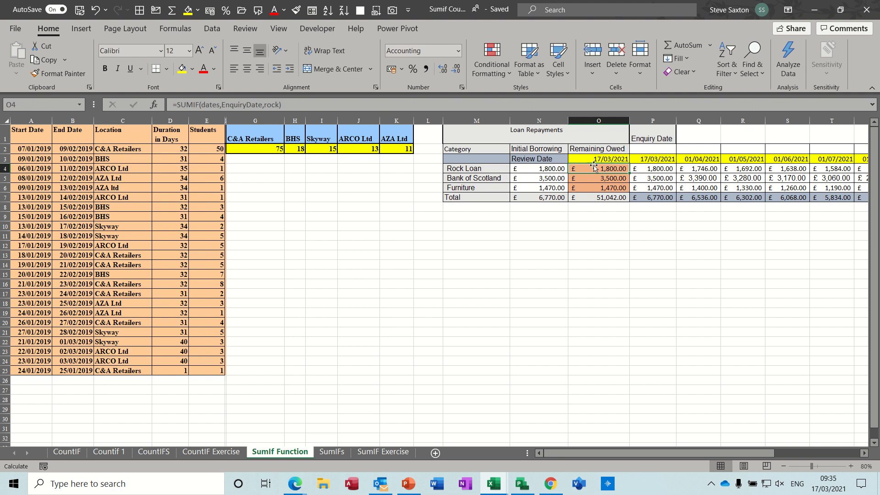
drag(644, 159, 804, 160)
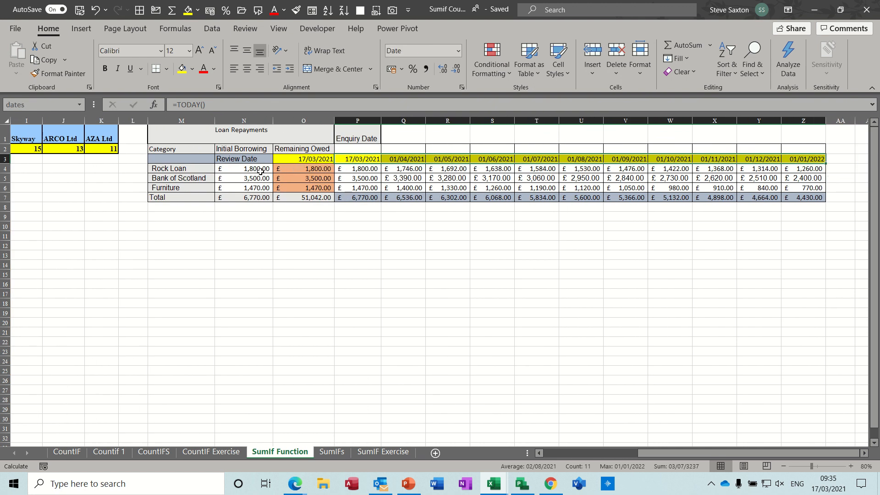
click(289, 170)
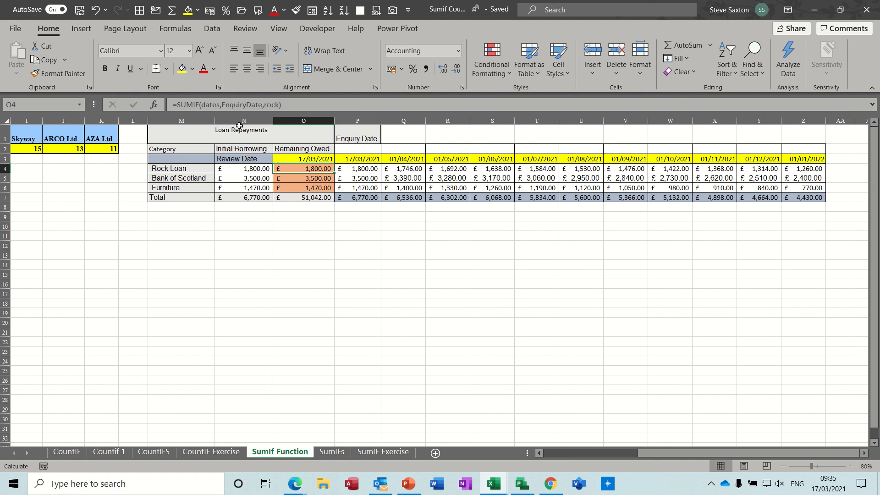
click(302, 159)
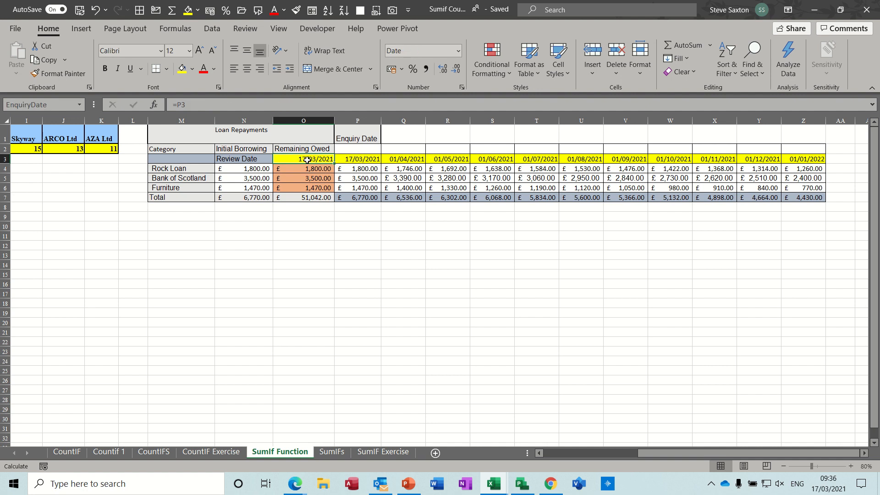
click(359, 159)
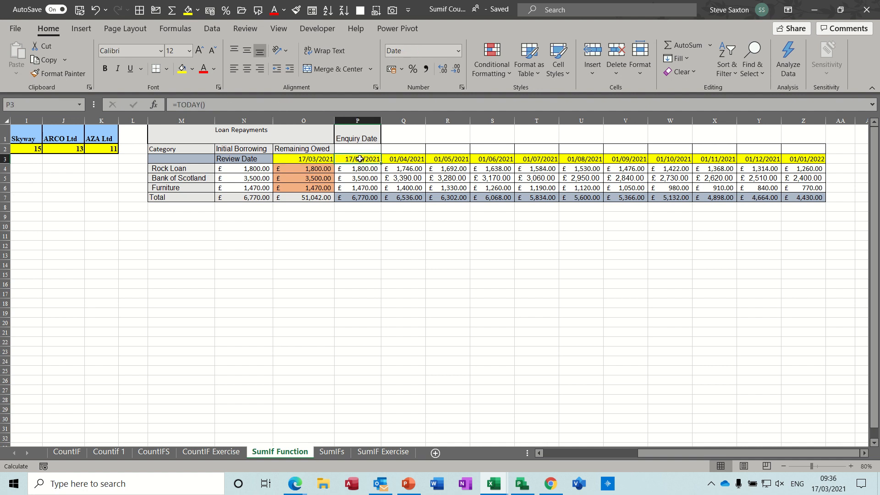
click(302, 158)
click(297, 172)
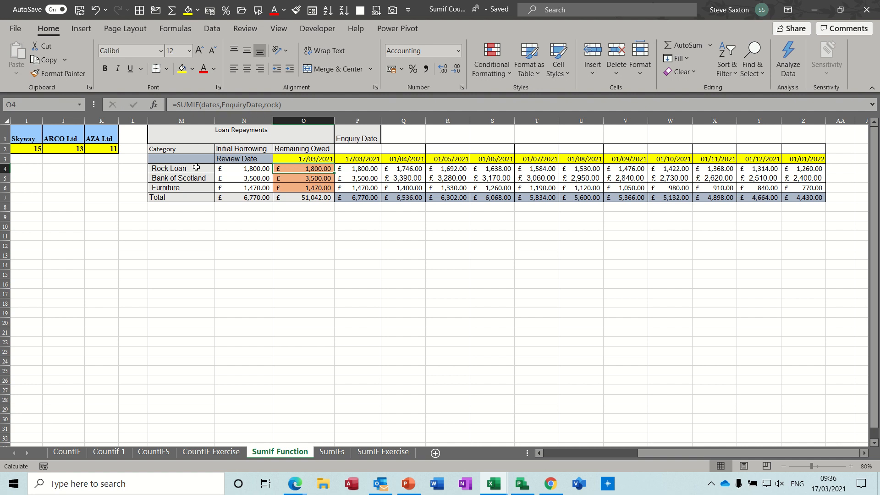
drag(353, 170, 800, 168)
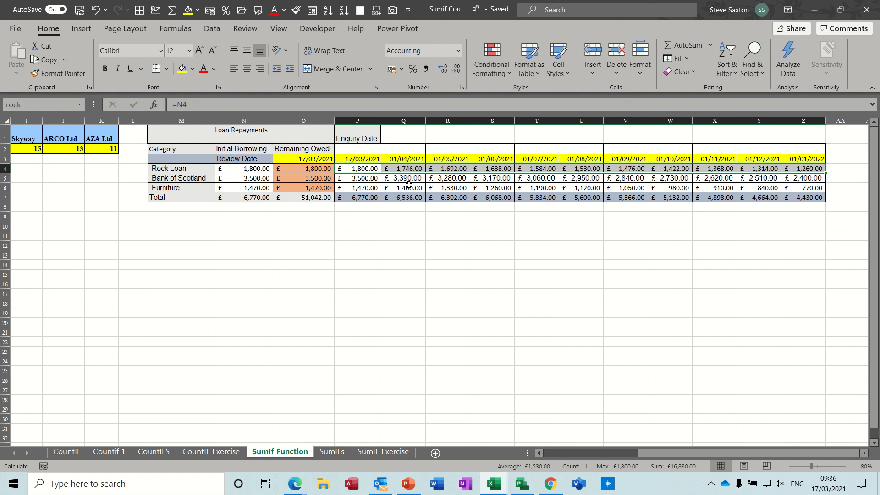
Set the loan review date in O3 to 01/04/2021 and compare the Rock Loan amount remaining with that date's column.
click(307, 161)
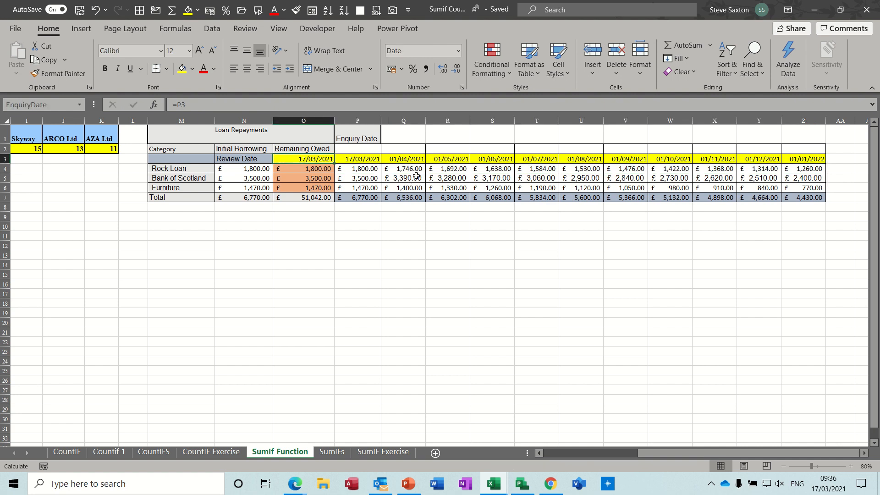
text(1)
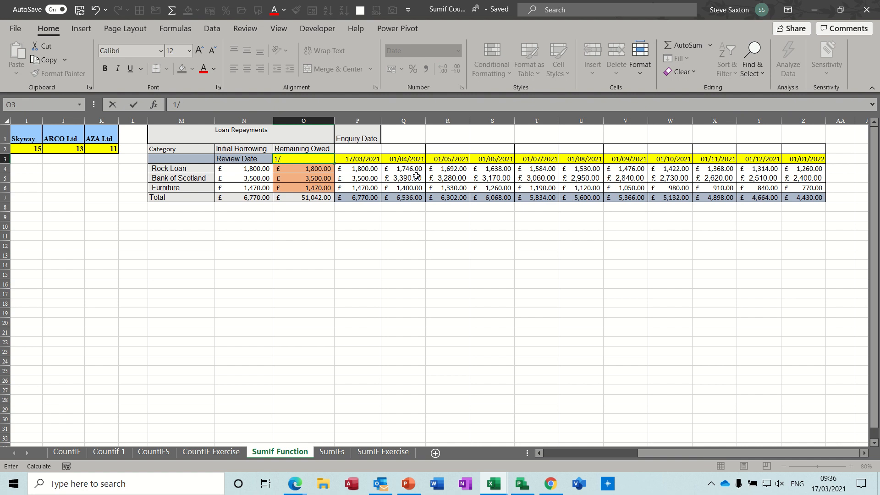
text(/04/2021)
key(Return)
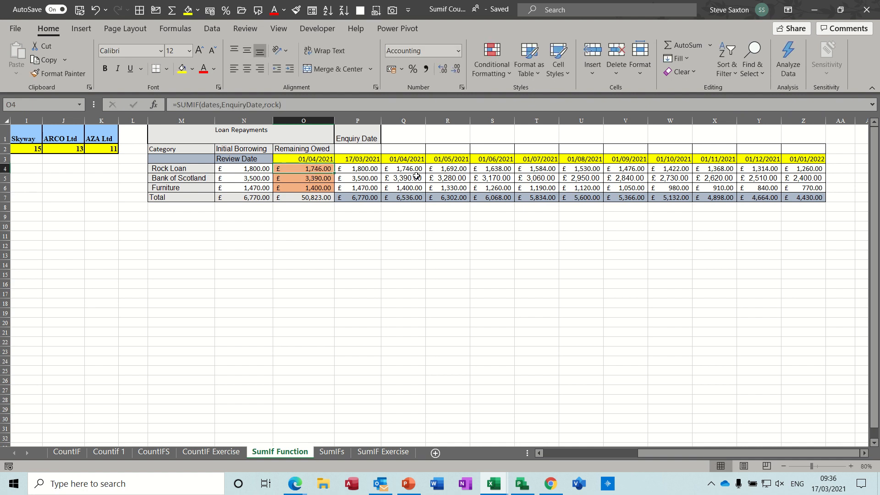
click(400, 168)
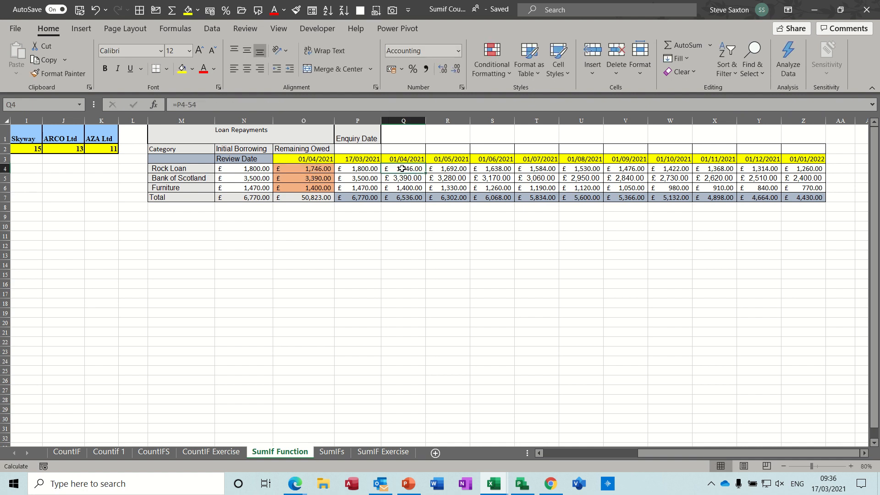
click(308, 169)
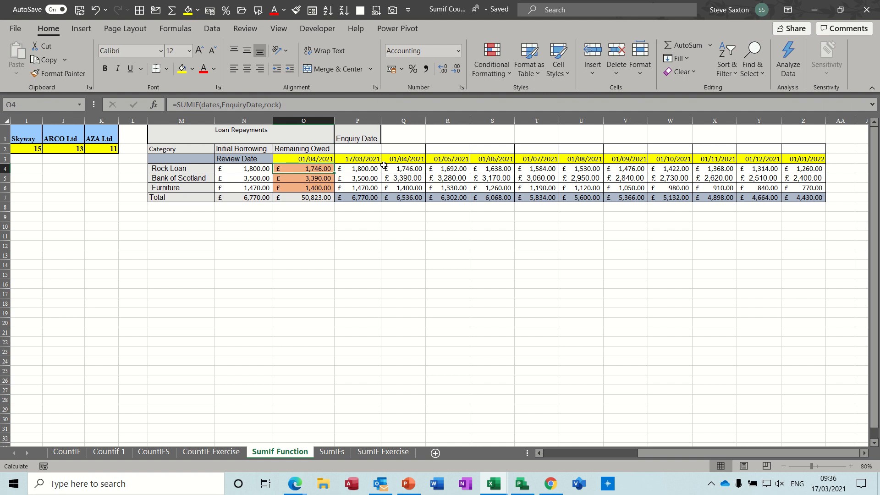
Open the SumIFs sheet and examine the Name, Loading, Pass, Fail and Tutor columns together with their range names.
click(323, 452)
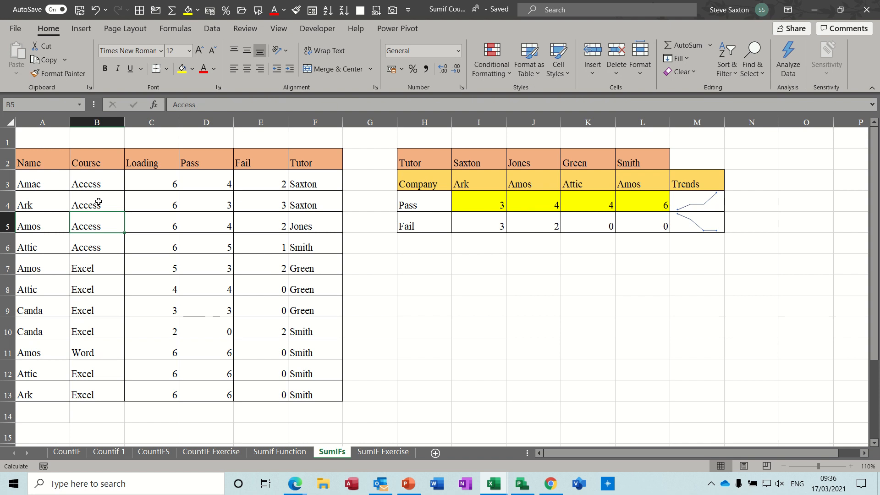
click(49, 123)
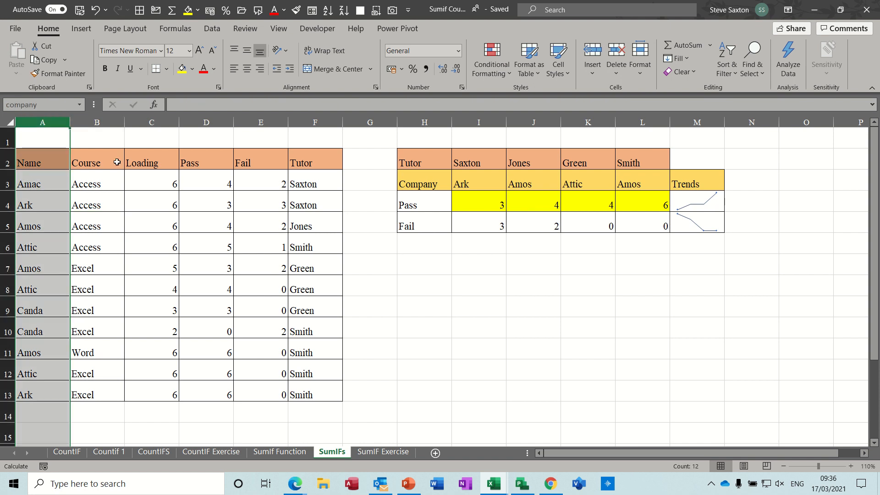
click(151, 122)
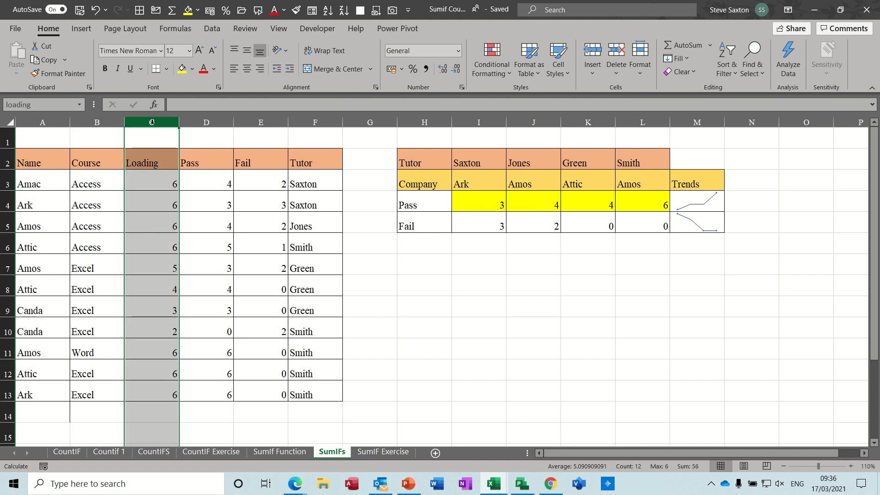
click(204, 122)
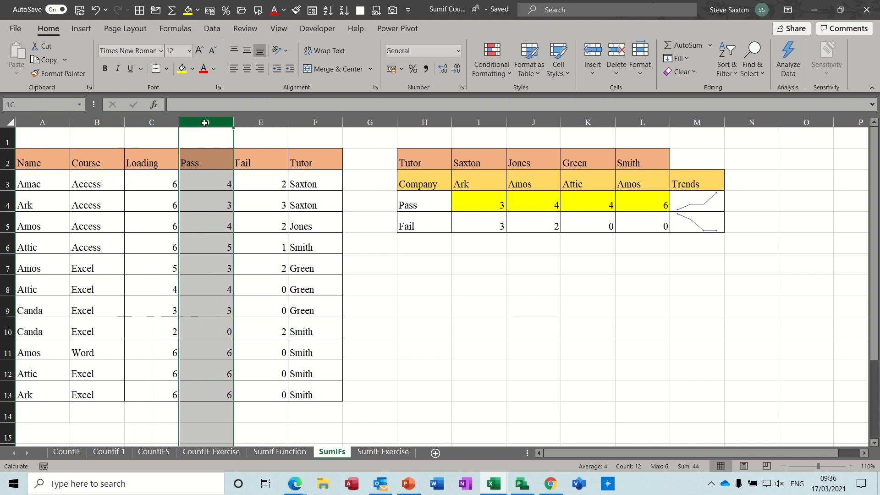
click(261, 122)
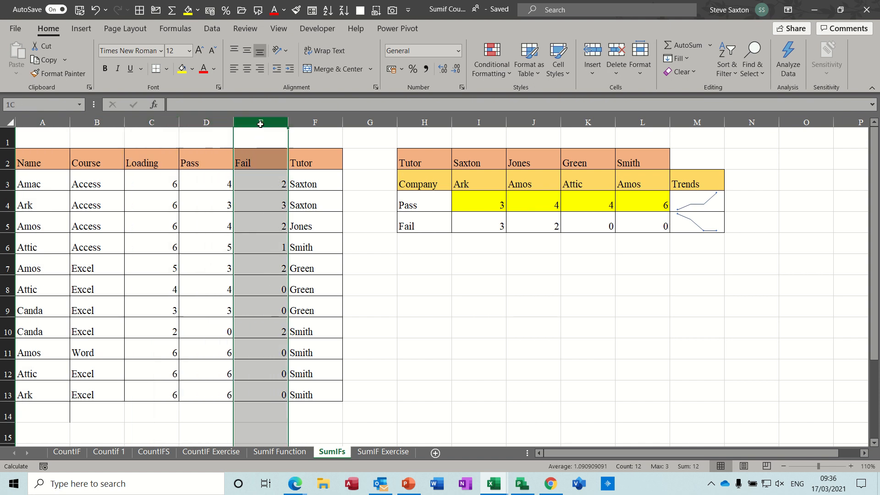
click(310, 122)
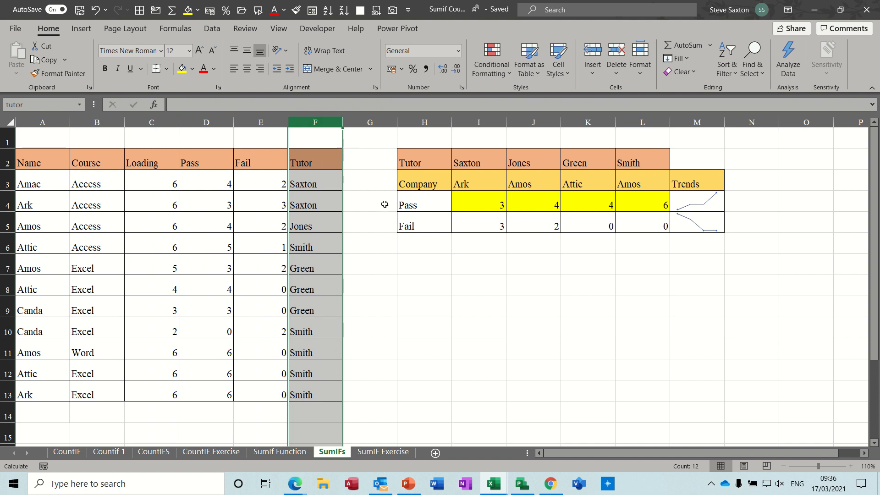
Compare the SUMIFS formulas in I4 and I5, tracing the pass, company and tutor ranges used by I4.
click(473, 204)
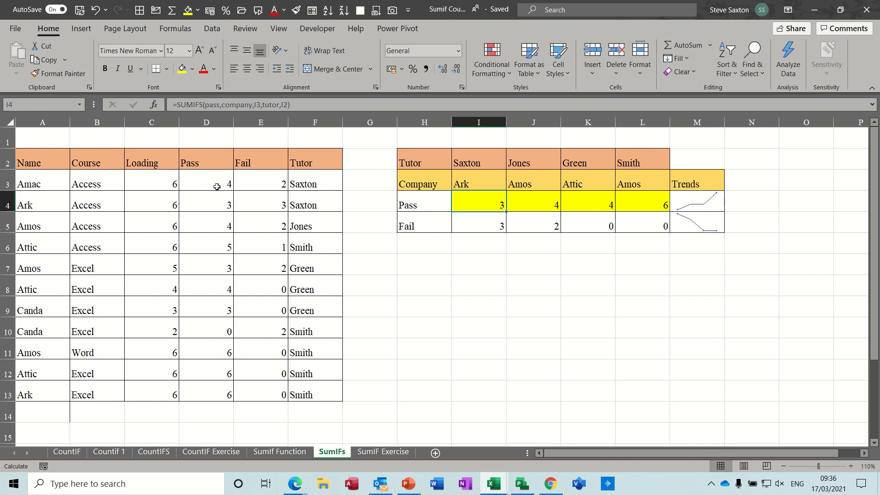
click(478, 221)
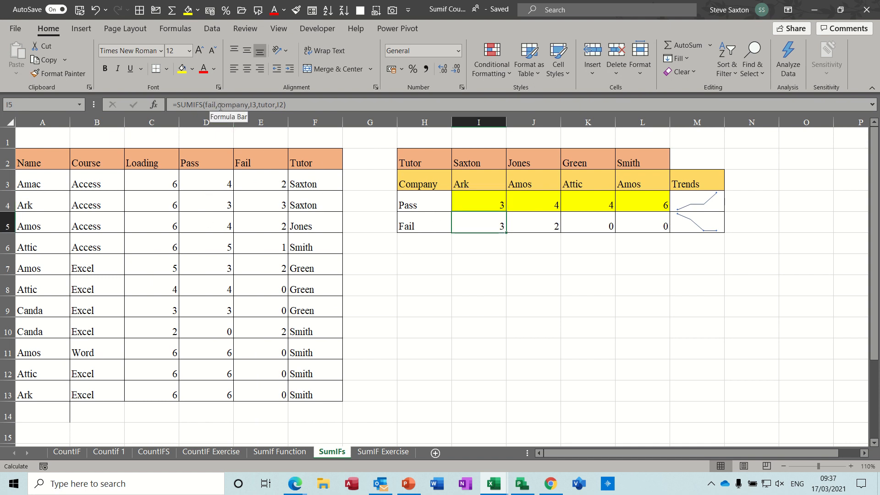
click(465, 202)
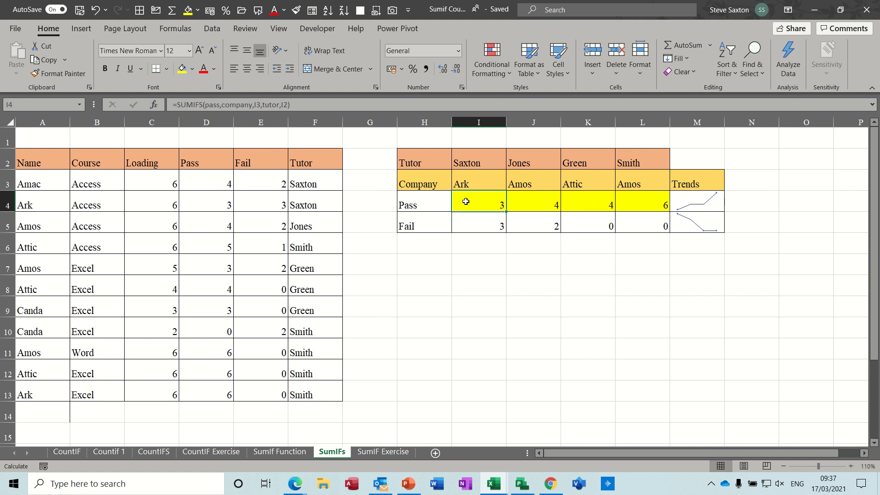
click(218, 106)
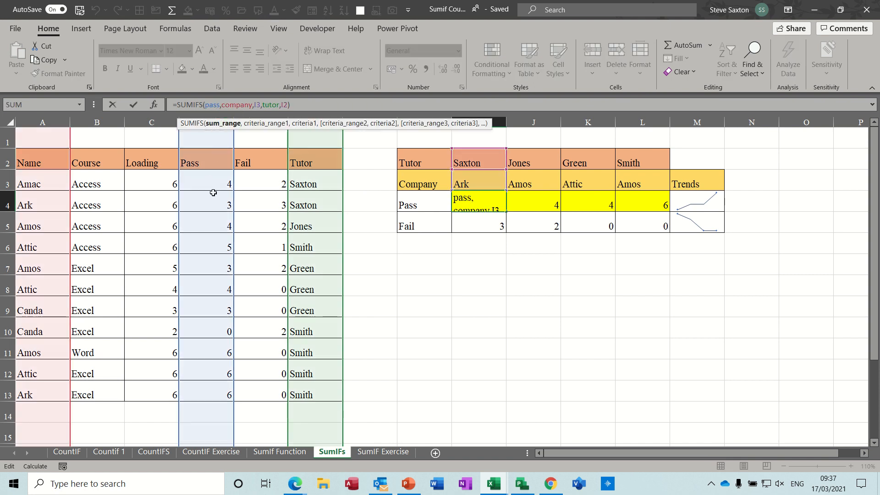
click(133, 104)
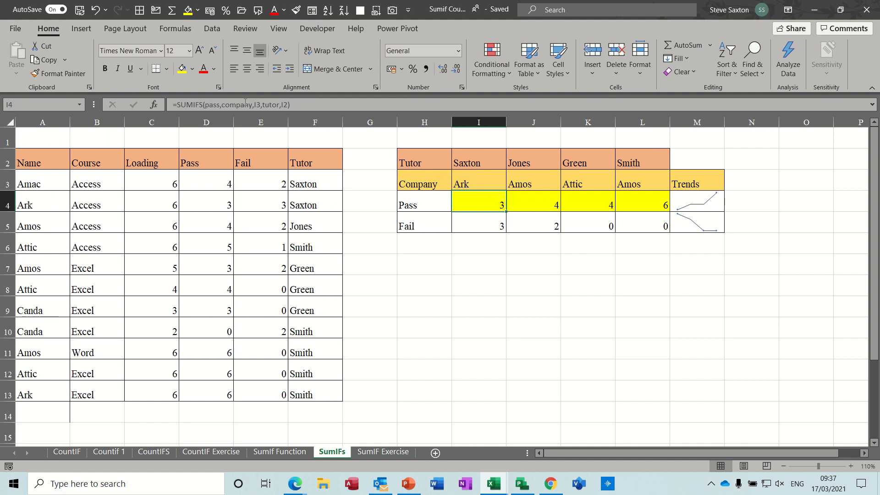
Choose the second listed tutor in I2 and the company Amos in I3, and check the Pass formula in I4.
click(483, 159)
click(511, 164)
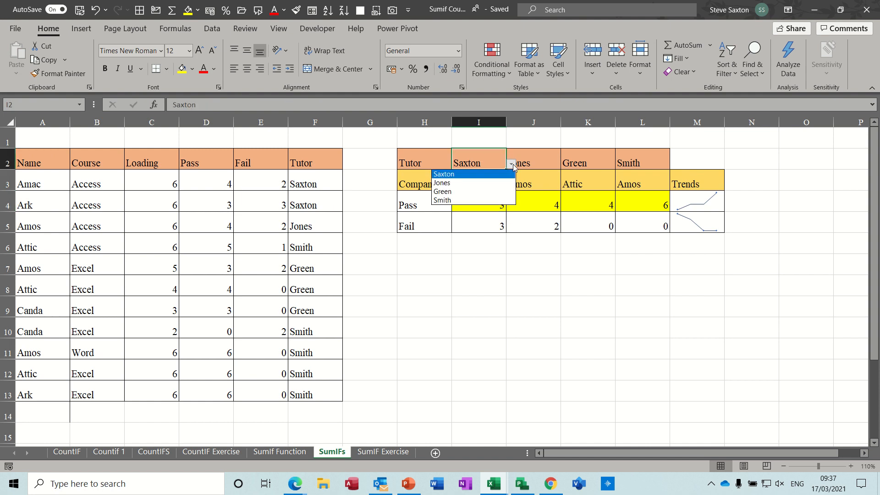
click(487, 183)
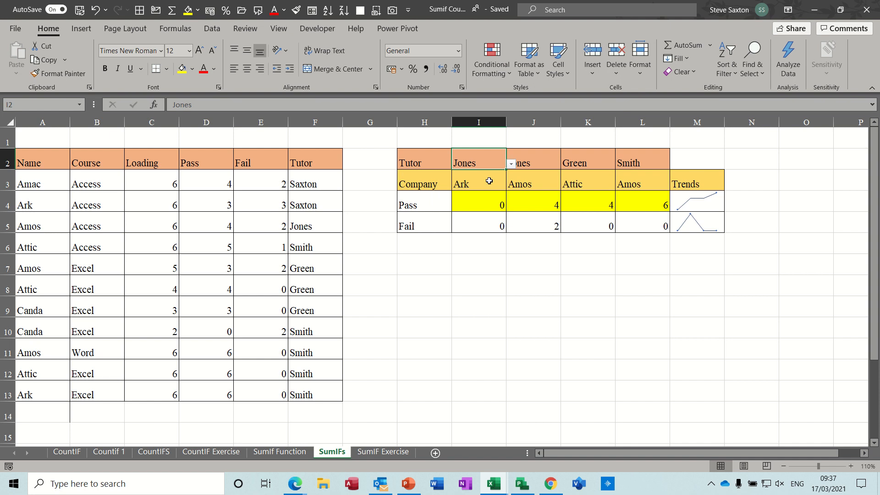
click(489, 181)
click(511, 185)
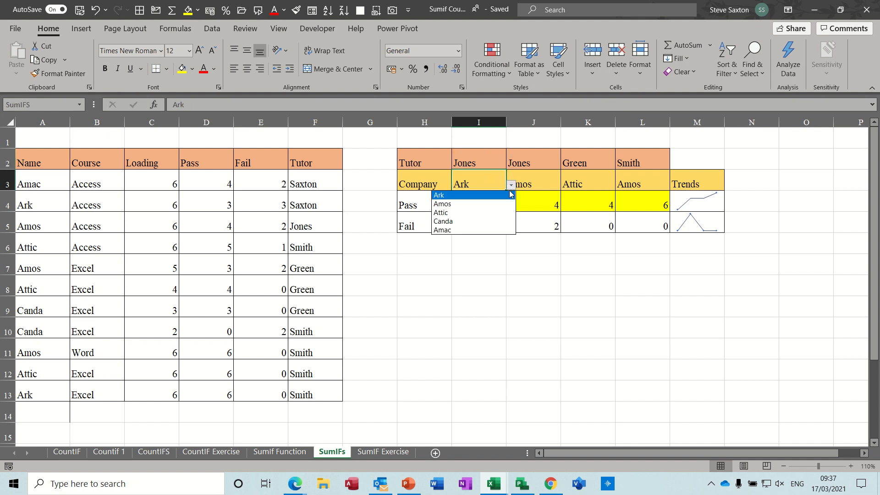
click(495, 203)
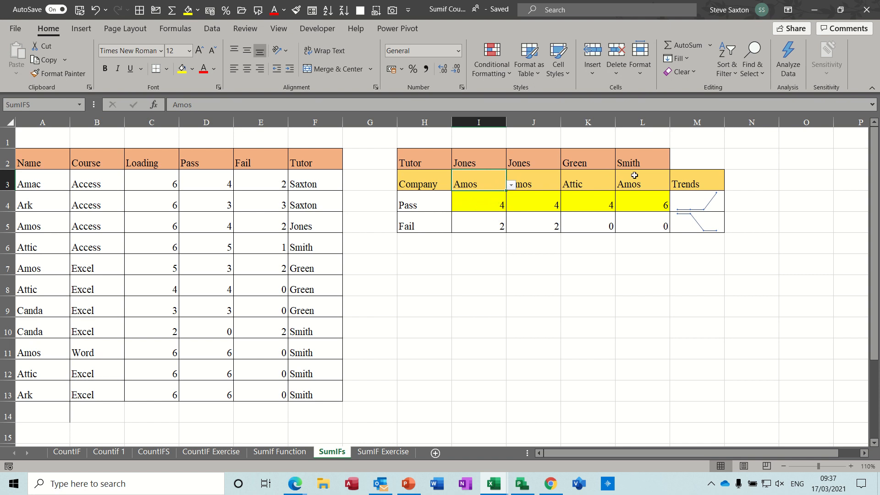
click(469, 206)
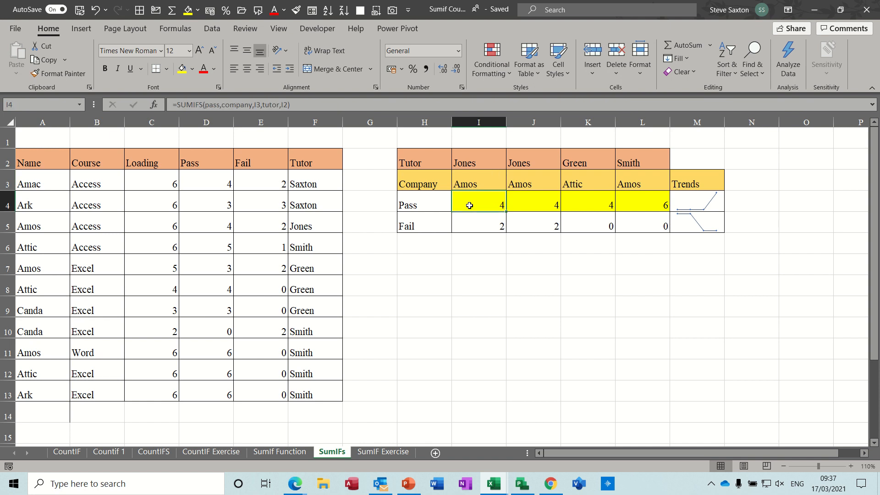
Open the SumIF Exercise sheet and check the Item range name on A2:A27 and the Cost range name on B2:B27.
click(373, 452)
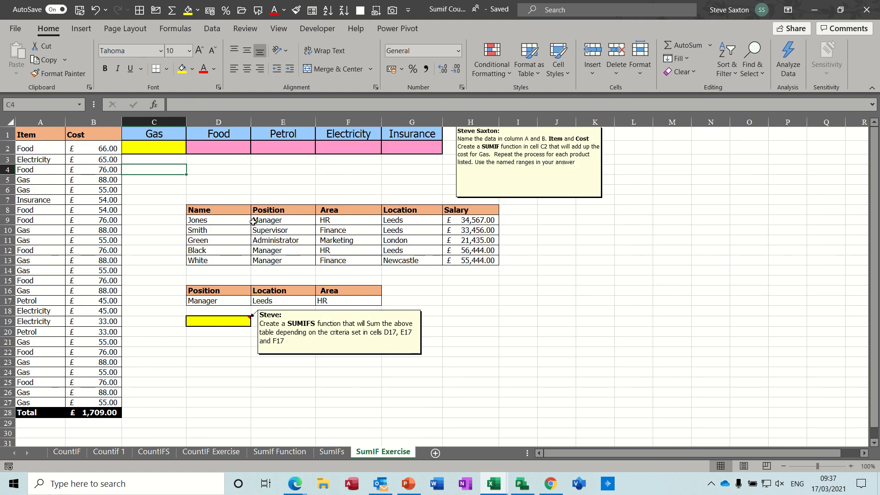
click(159, 151)
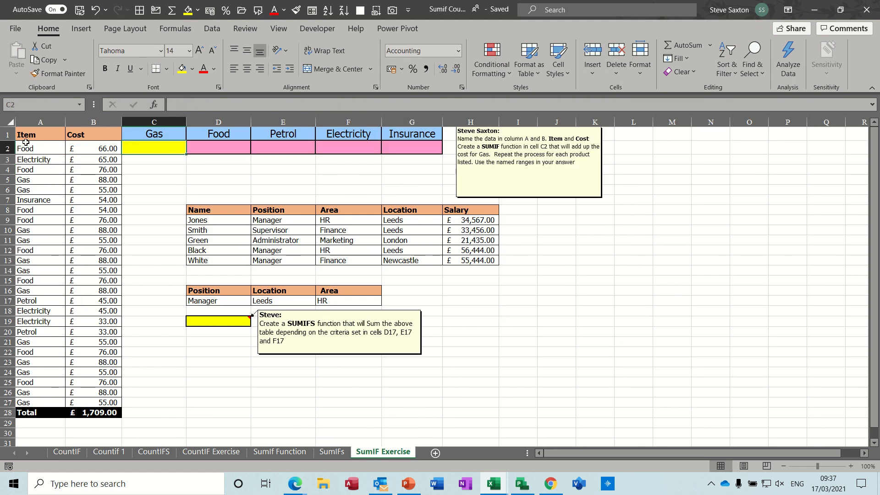
drag(41, 147, 31, 400)
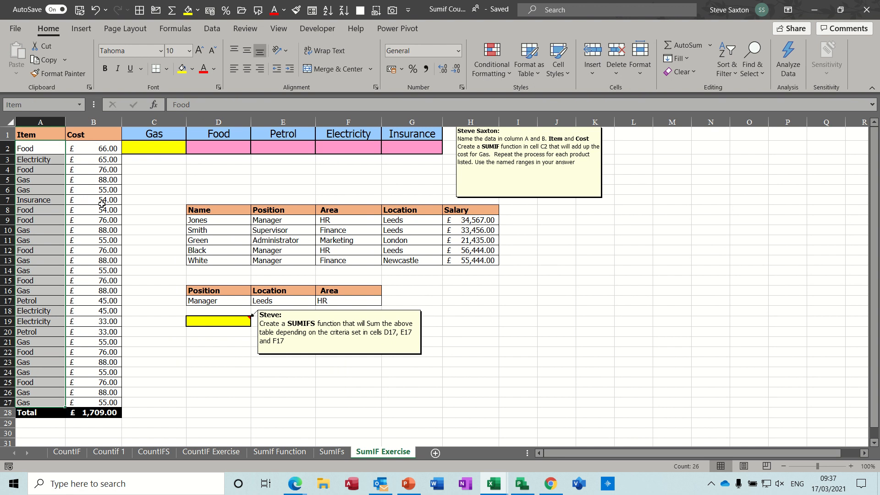
drag(99, 149, 100, 404)
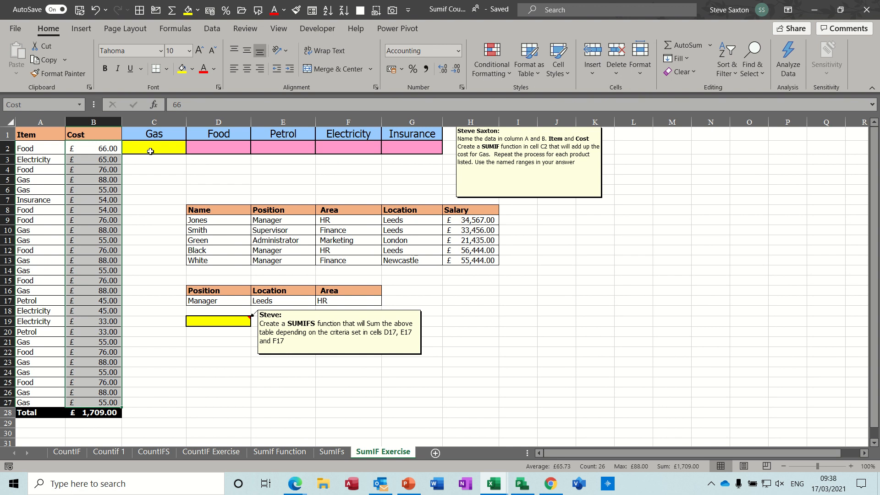
Total the Gas costs in C2 with =SUMIF(Item,C1,Cost) and fill the formula across to Insurance in G2.
click(150, 148)
text(=)
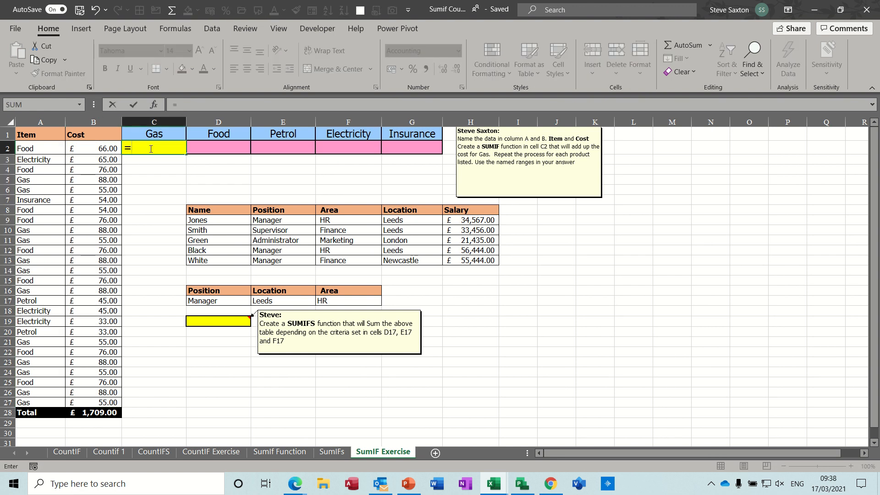
text(sumif()
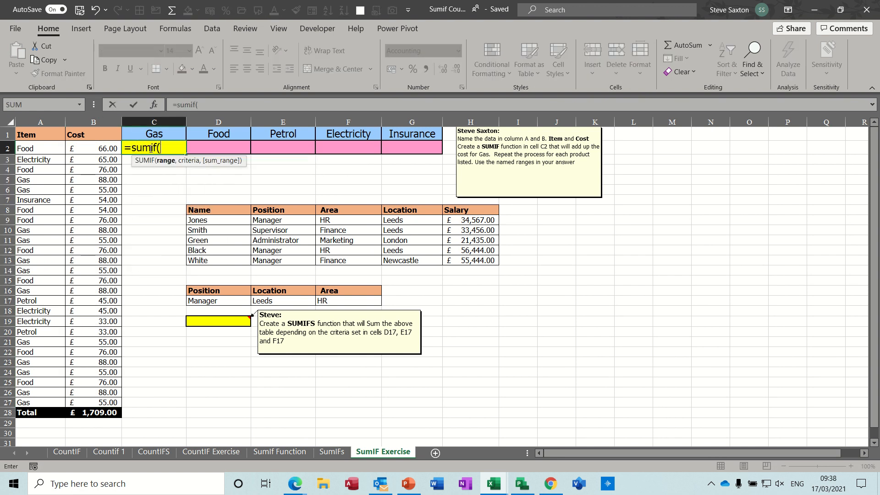
drag(41, 149, 34, 401)
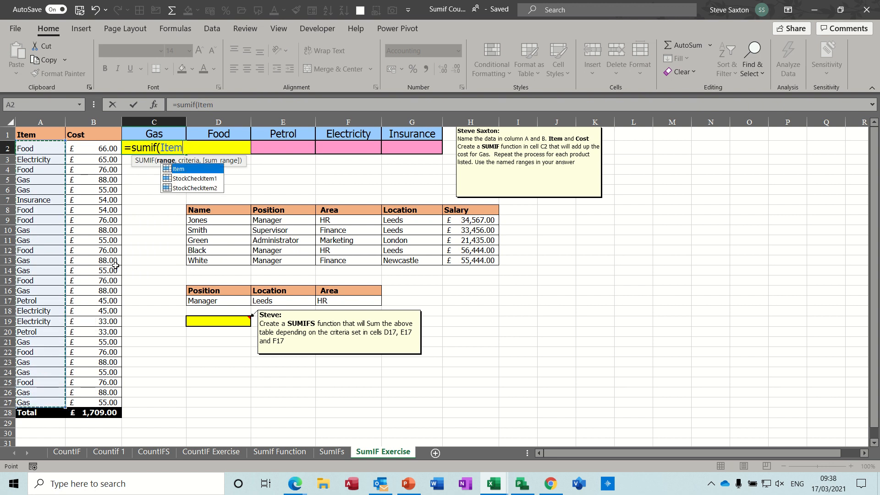
text(,)
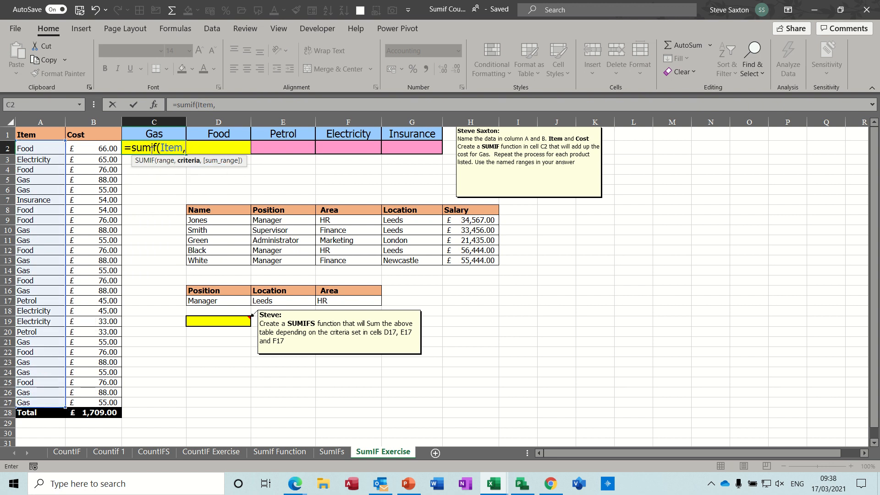
click(147, 134)
text(,)
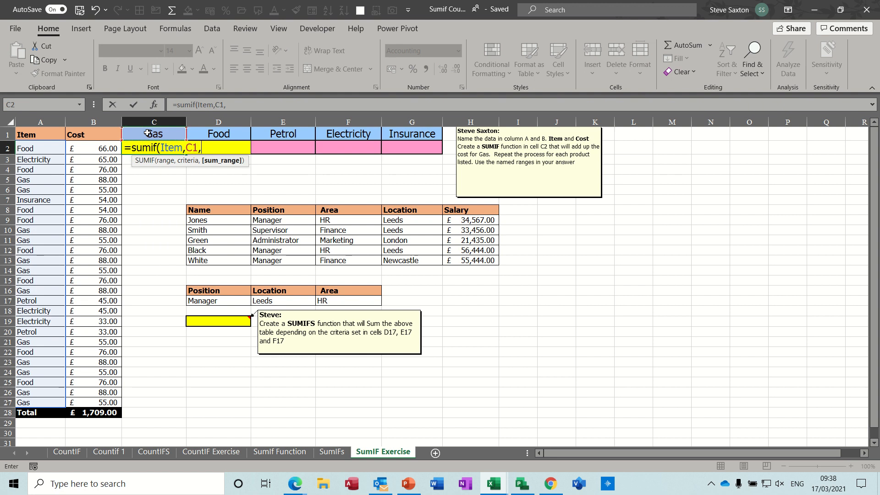
text(cos)
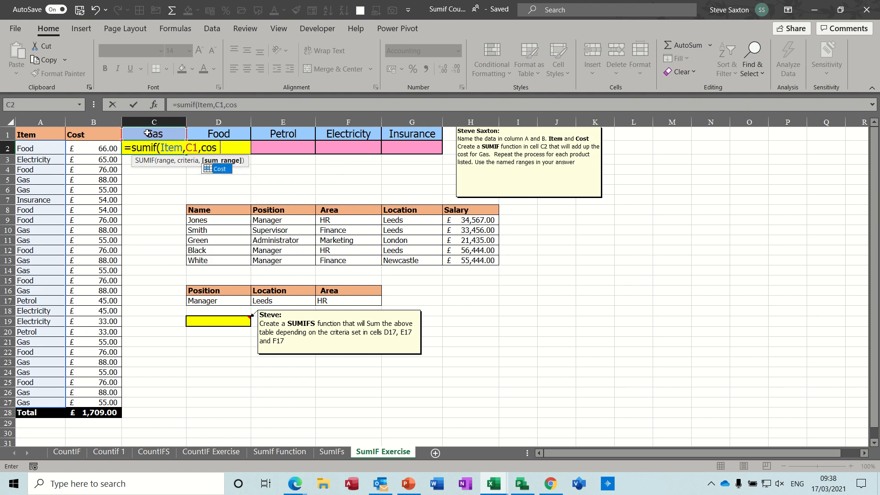
text(t))
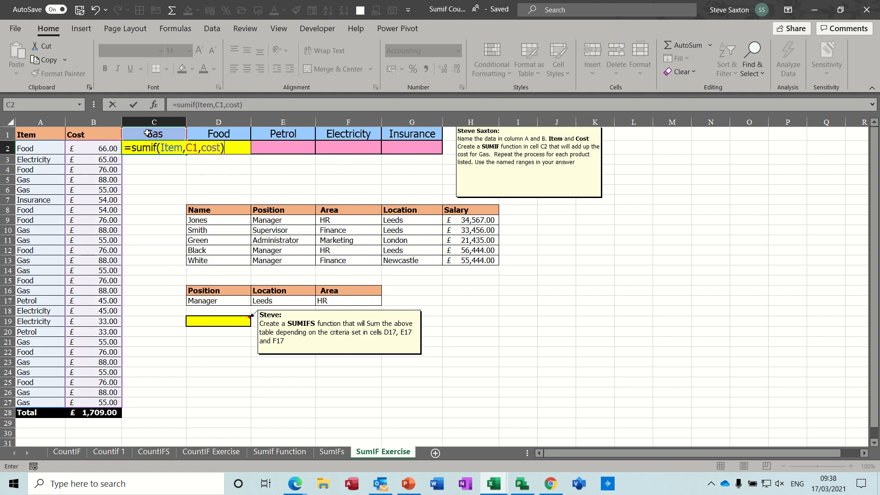
click(134, 104)
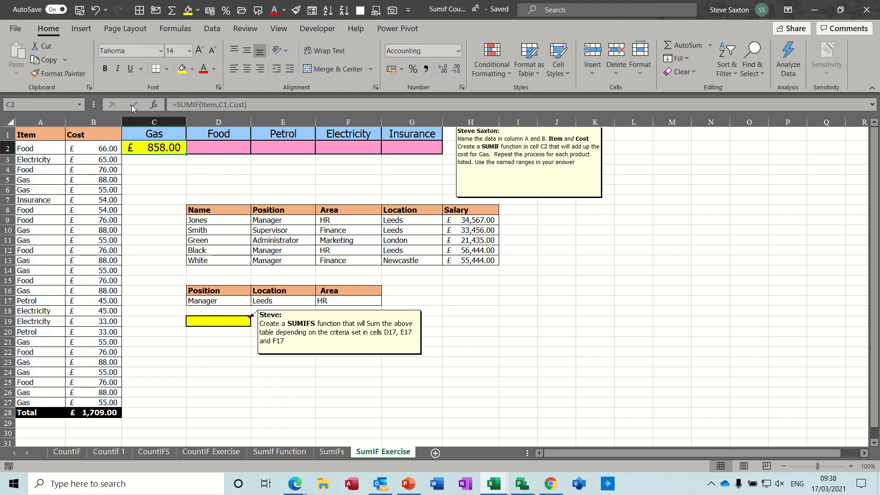
drag(187, 155, 423, 161)
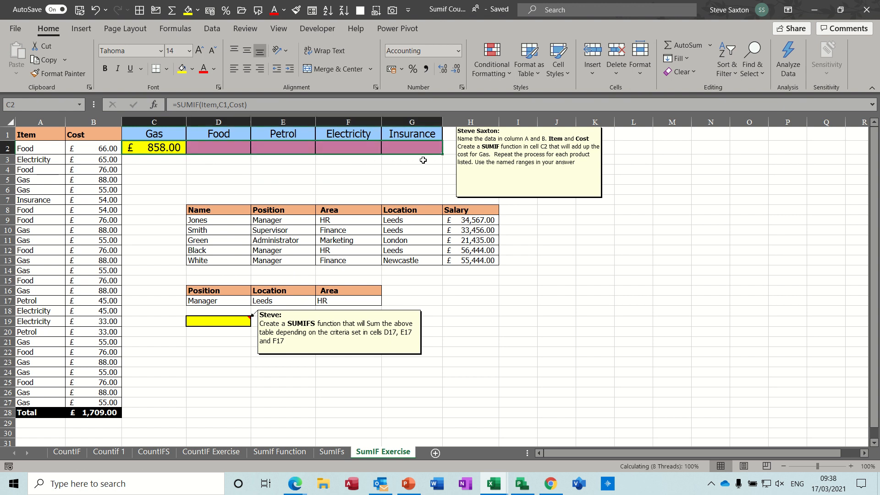
Set the cost in B5, the first Gas row, to 200.
click(98, 180)
key(F2)
text(200)
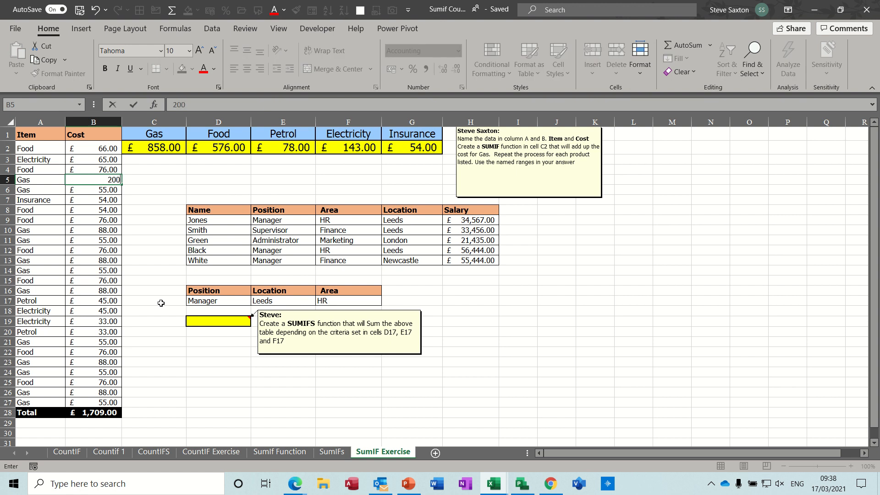
key(Return)
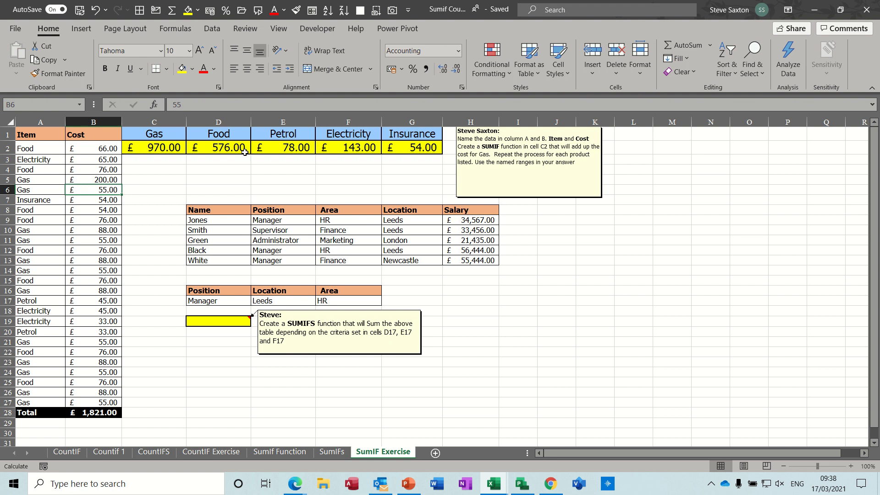
Insert a 3-D pie chart of the category totals in C1:G2 and place it to the right of the salary table.
drag(162, 133, 407, 143)
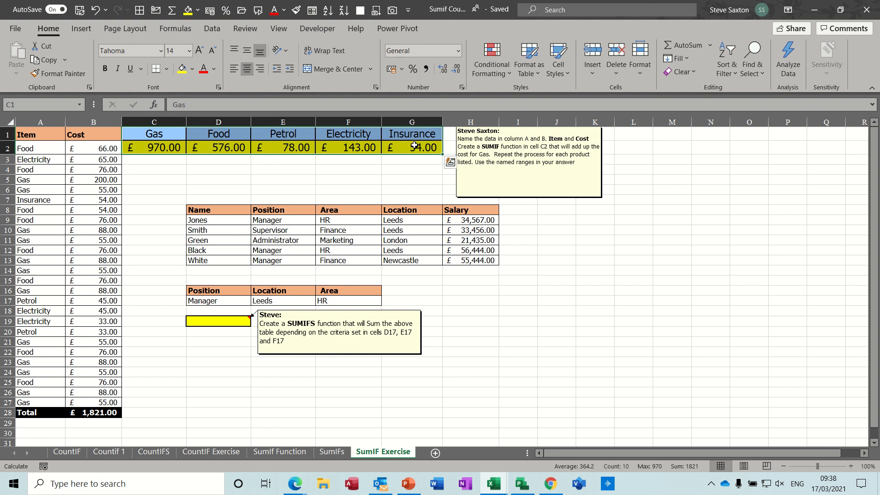
click(77, 29)
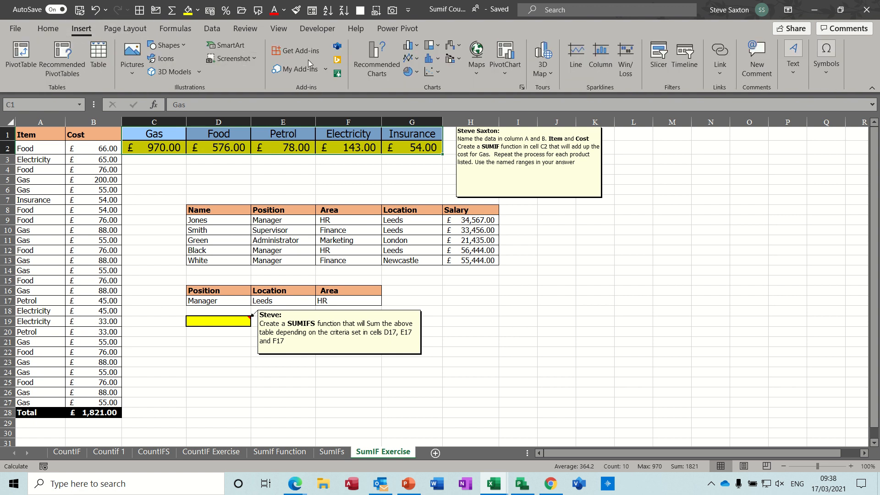
click(408, 72)
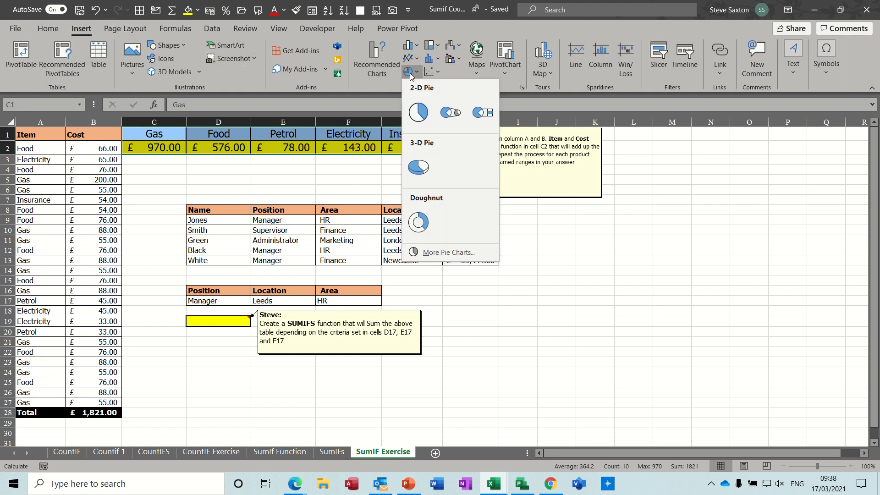
click(421, 161)
drag(554, 217, 808, 215)
Delete the title and the legend from the 3-D pie chart.
click(708, 215)
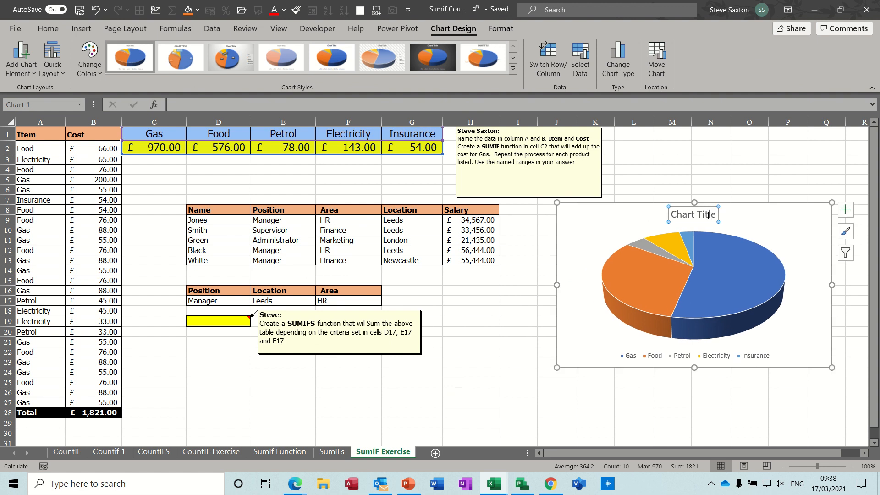
key(Delete)
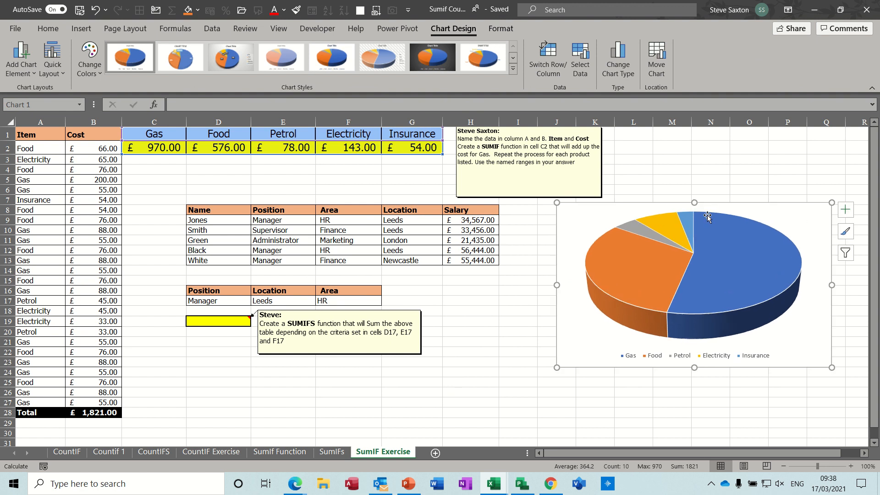
click(698, 355)
key(Delete)
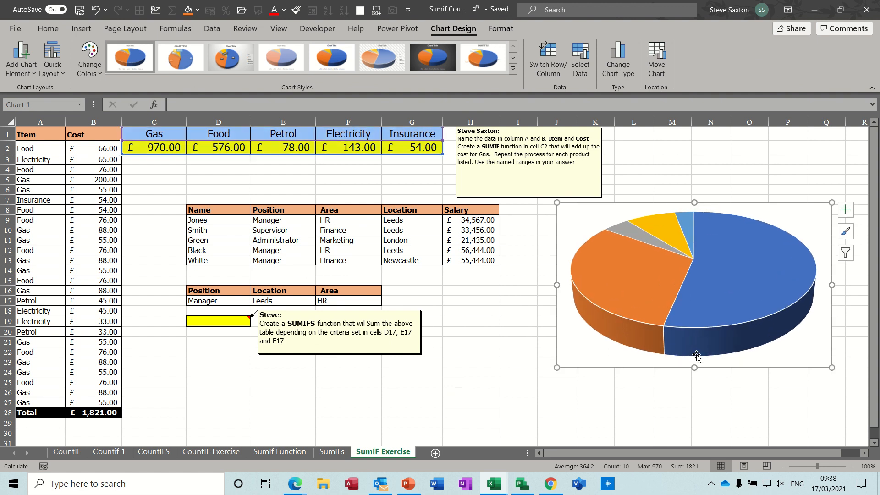
Add data labels to the pie slices showing category name and percentage, with the value switched off.
click(739, 262)
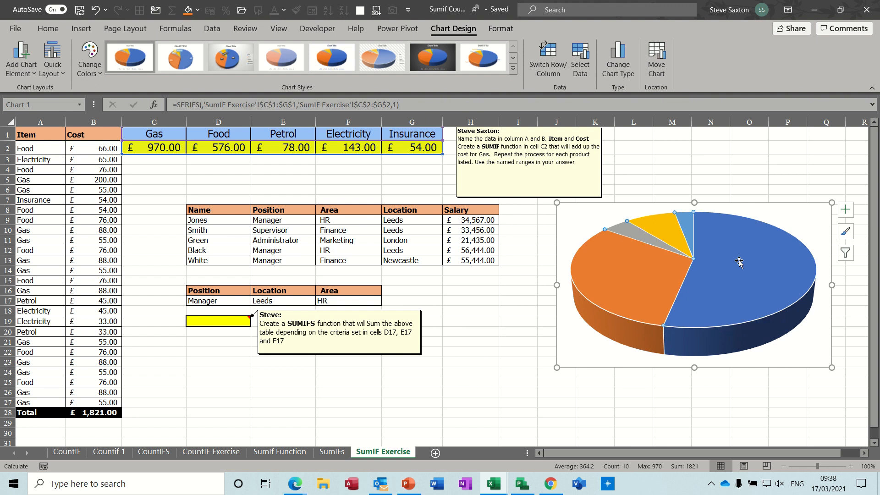
right_click(739, 261)
click(759, 358)
right_click(731, 282)
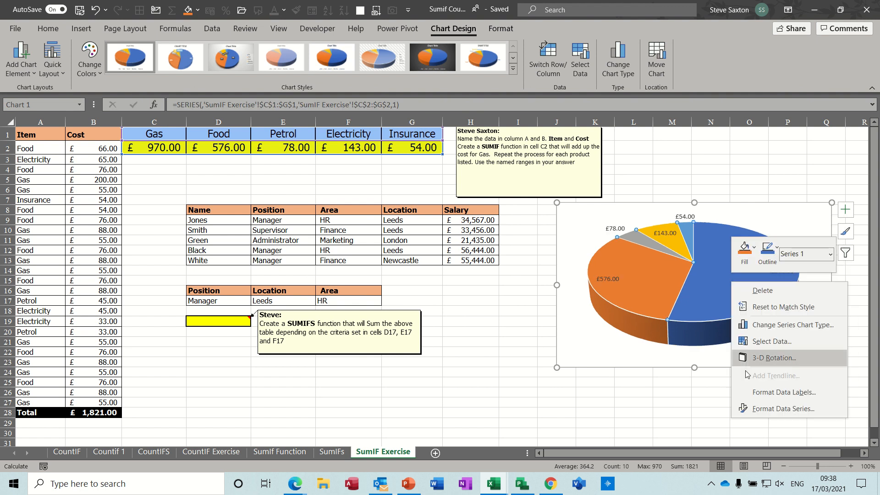
click(744, 408)
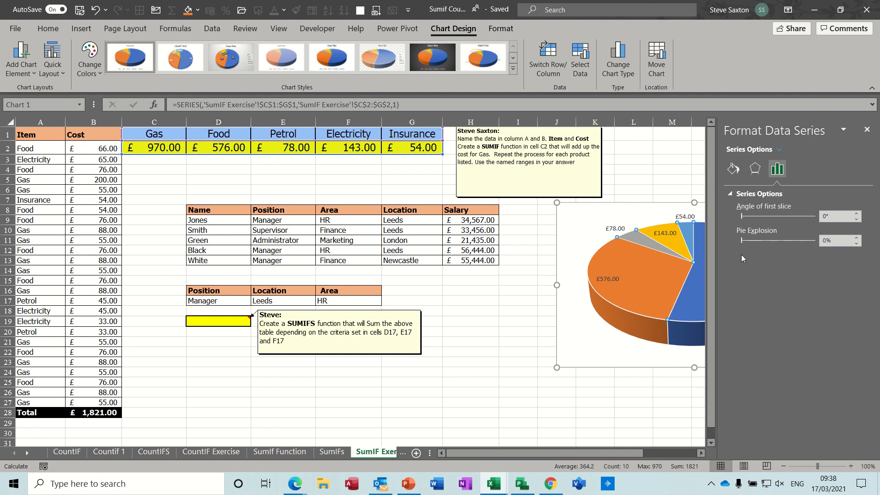
right_click(690, 307)
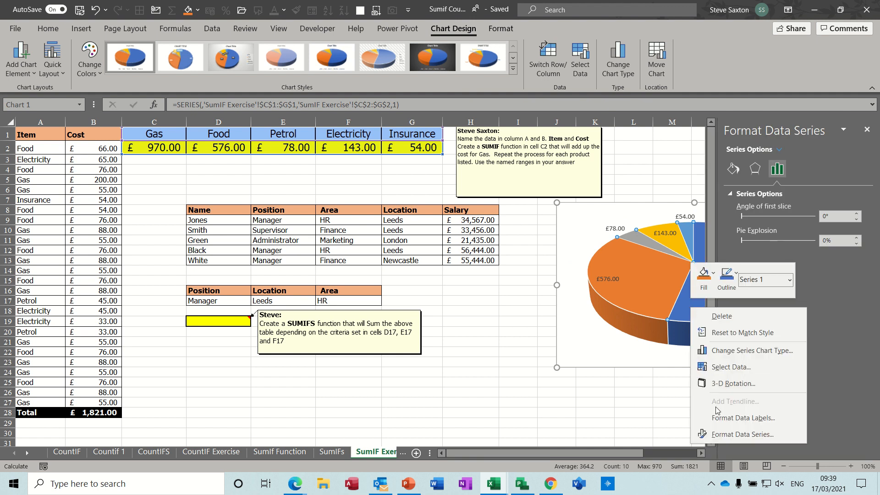
click(718, 418)
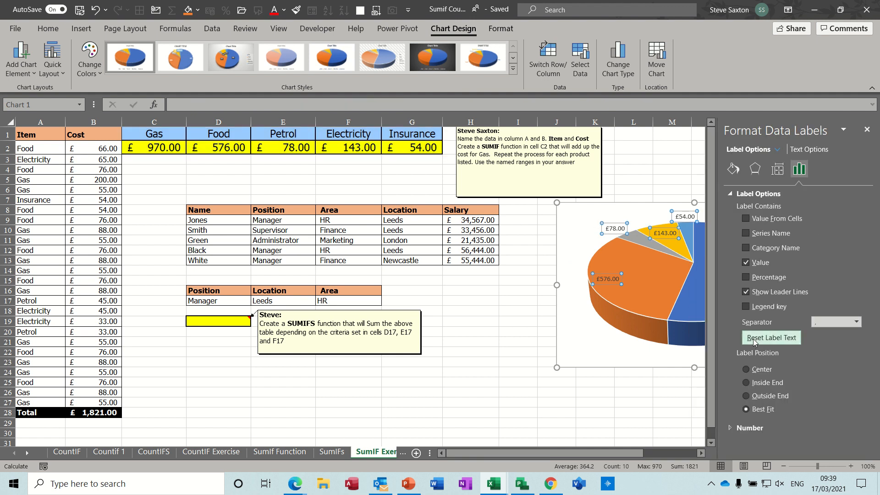
click(746, 277)
click(745, 262)
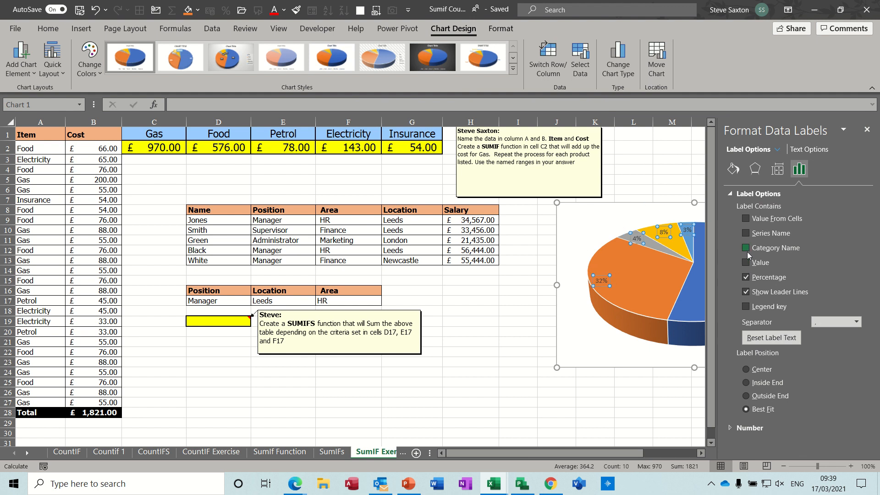
click(746, 248)
click(866, 130)
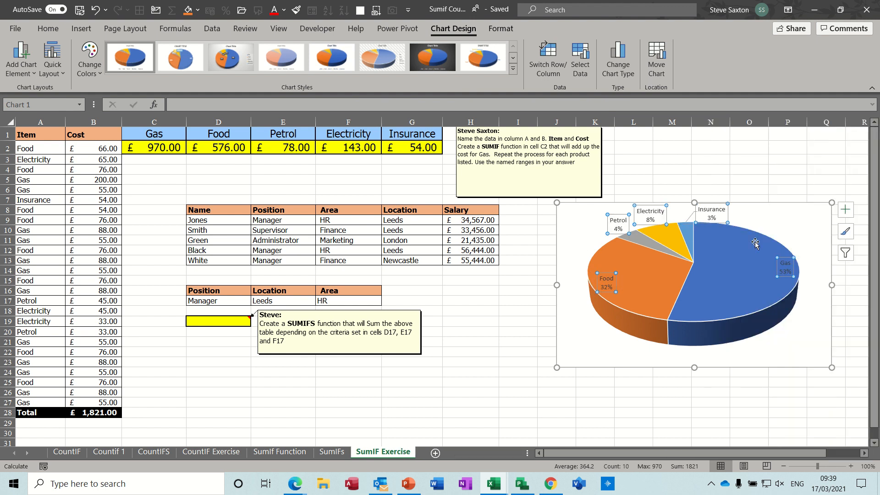
click(765, 161)
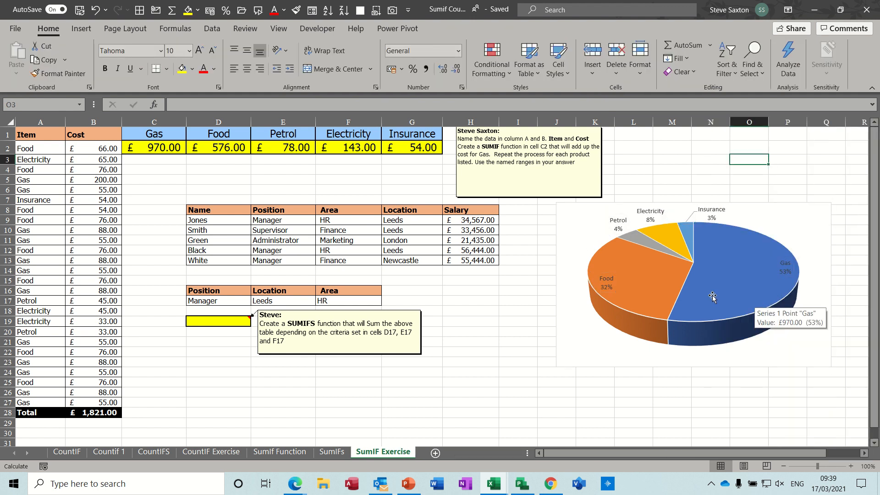
Apply the dark-background chart style to the pie chart and delete the legend that the style adds.
click(571, 235)
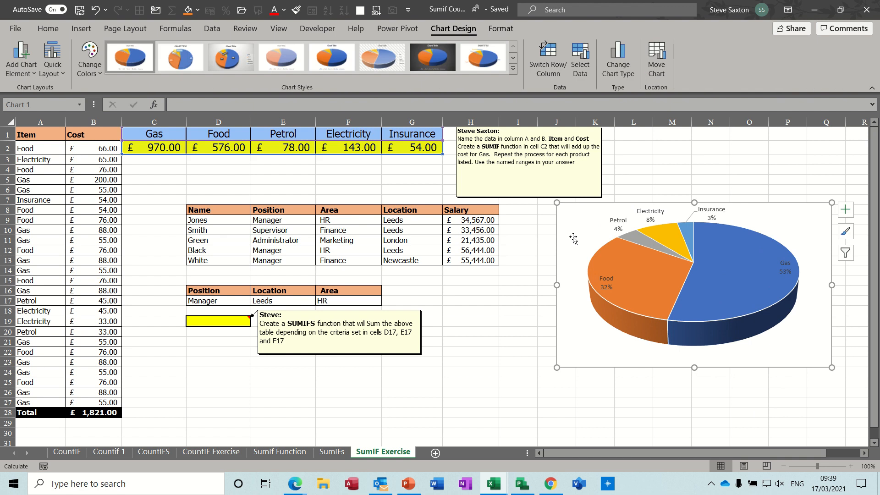
click(432, 57)
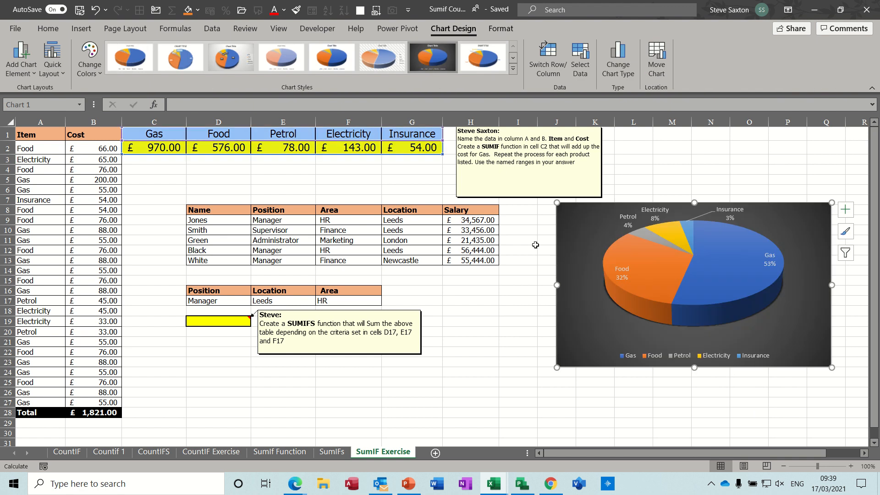
click(643, 359)
key(Delete)
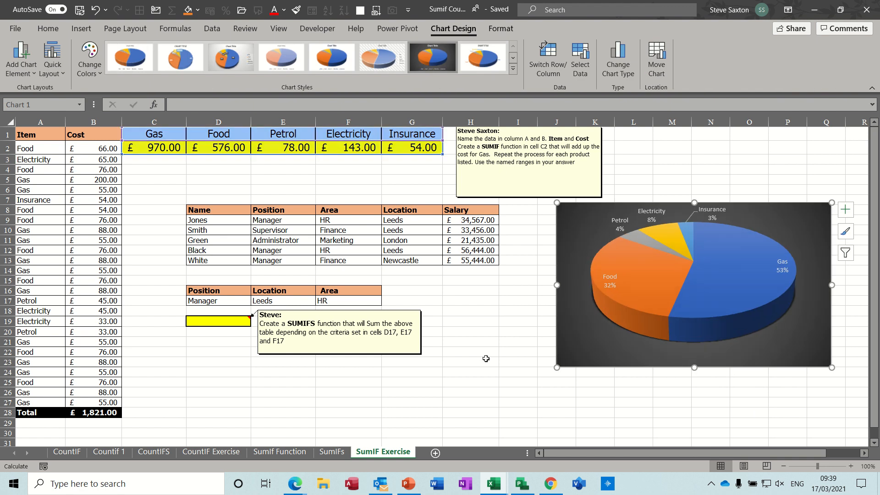
click(509, 340)
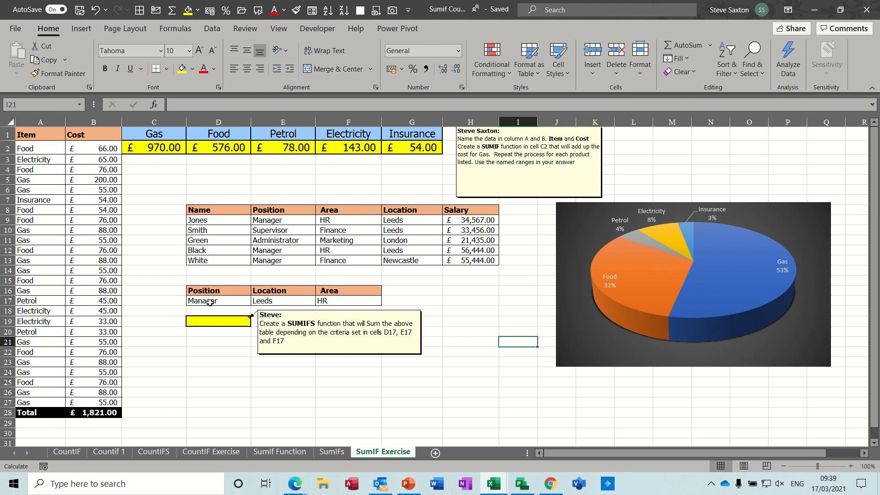
Check the criteria cells D17, E17 and F17 and start a SUMIFS formula in D19 with the Salary range H9:H13 as sum range.
click(204, 319)
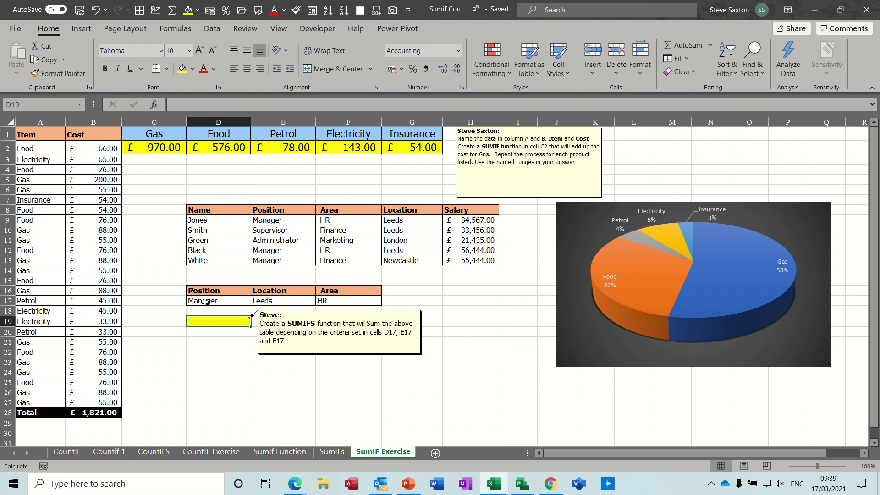
click(222, 301)
click(286, 302)
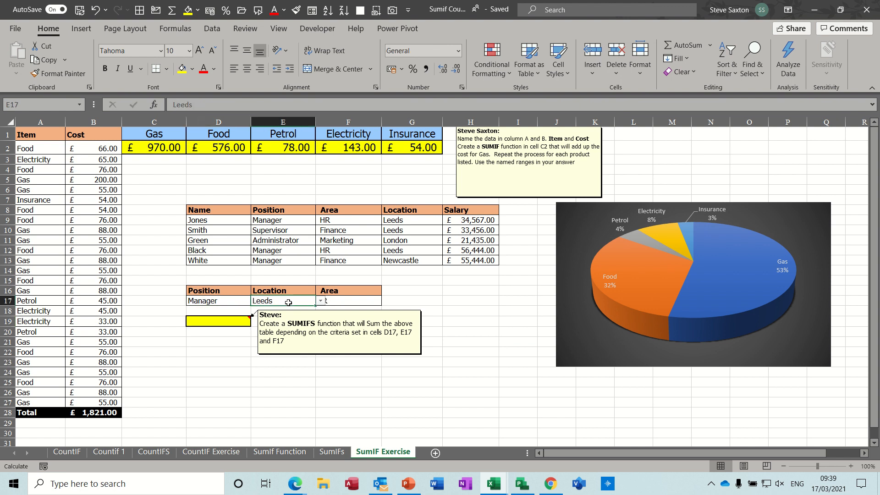
click(360, 302)
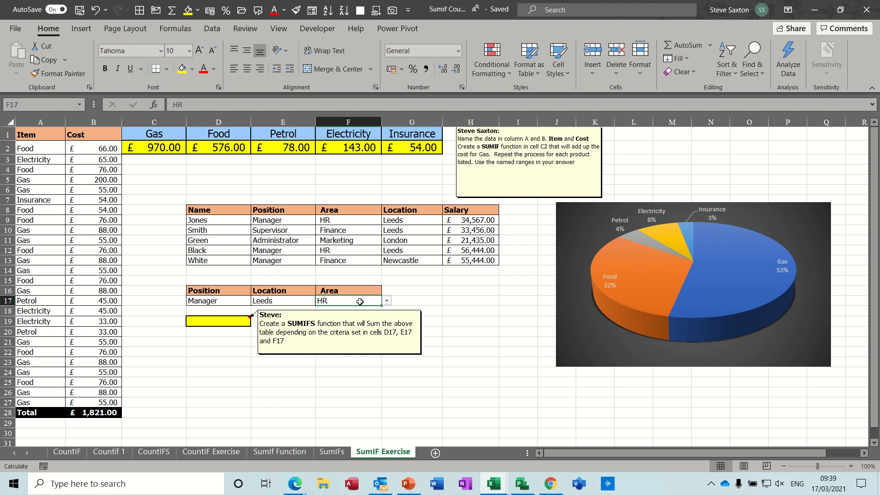
click(218, 323)
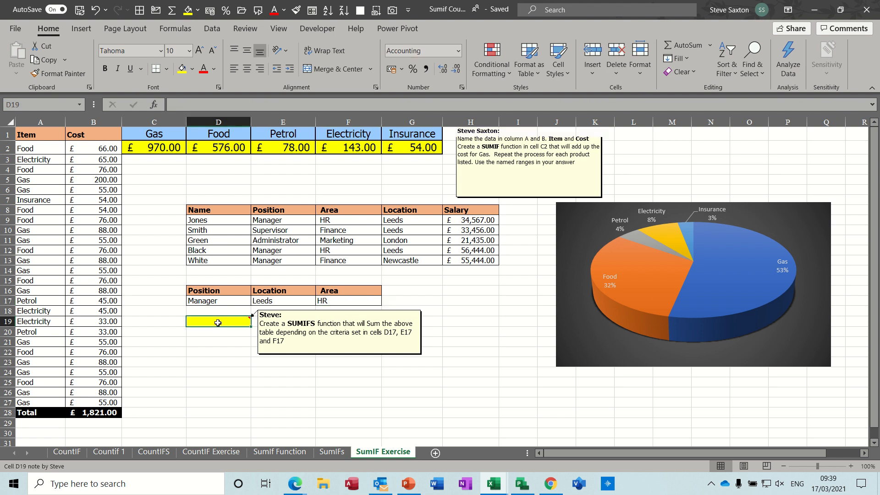
text(=sum)
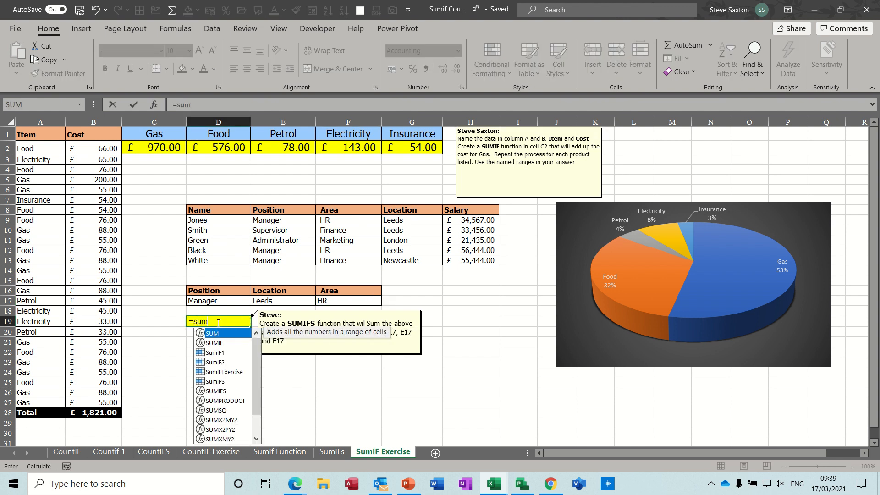
text(ifs)
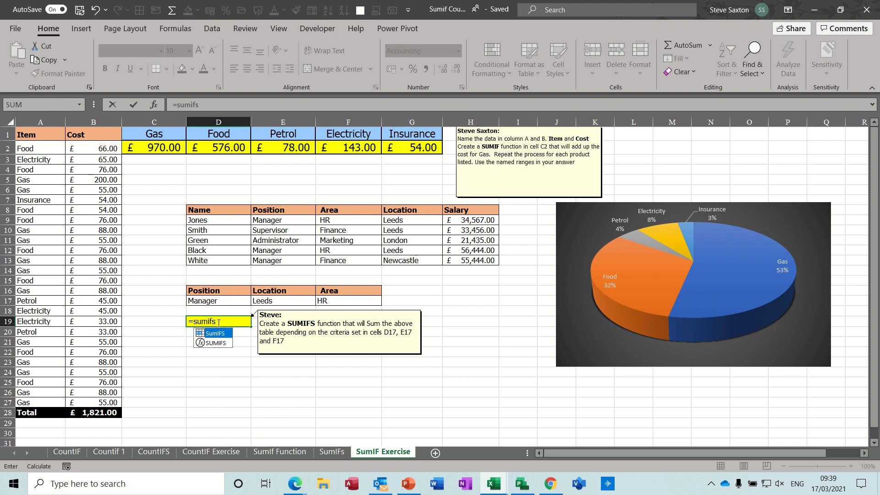
text(()
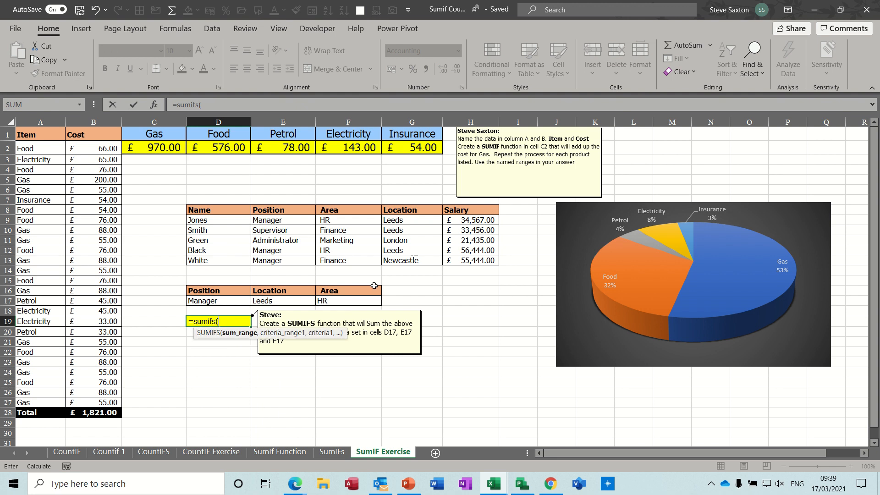
drag(460, 221, 458, 262)
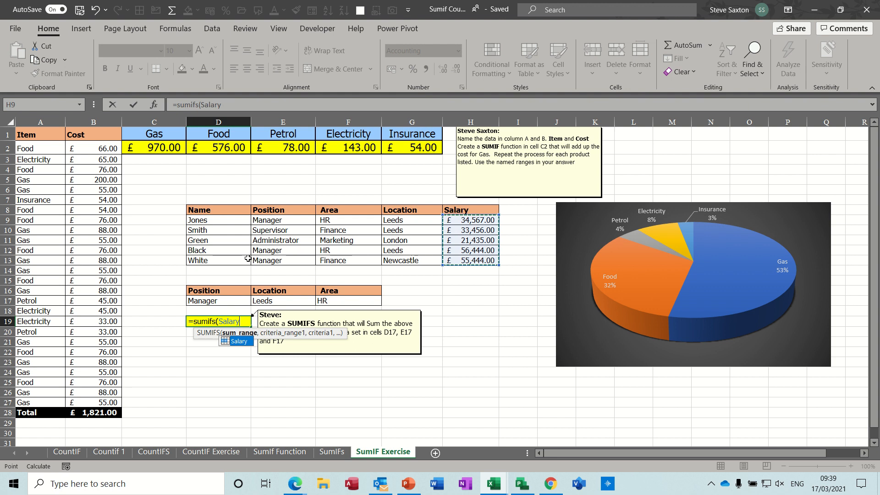
text(,)
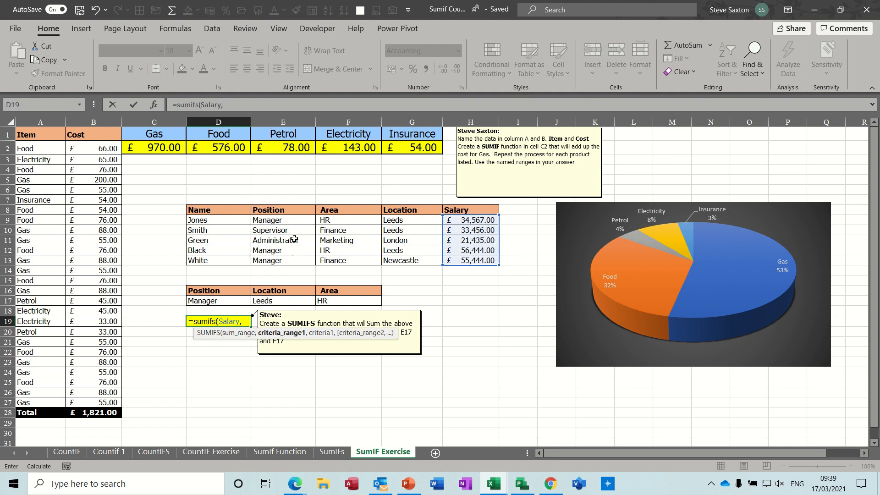
Add two criteria pairs to the SUMIFS formula: the Position range matched to D17 and the Location range matched to E17.
drag(285, 222, 283, 258)
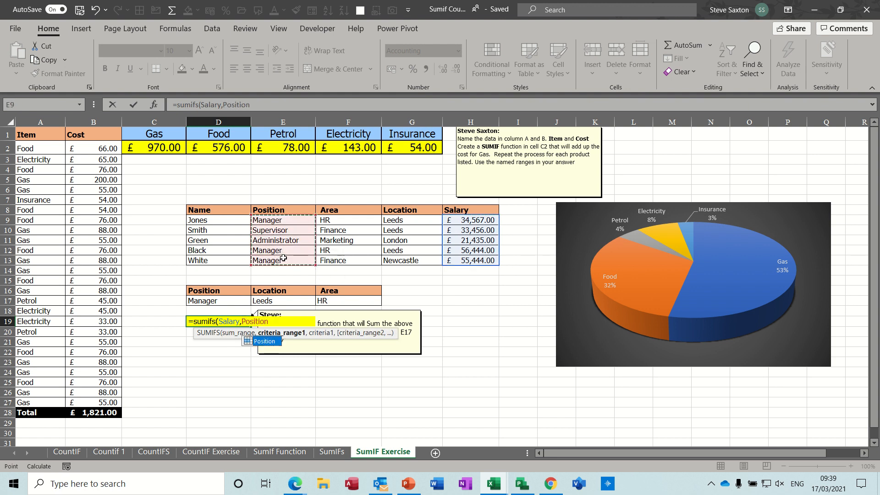
text(,)
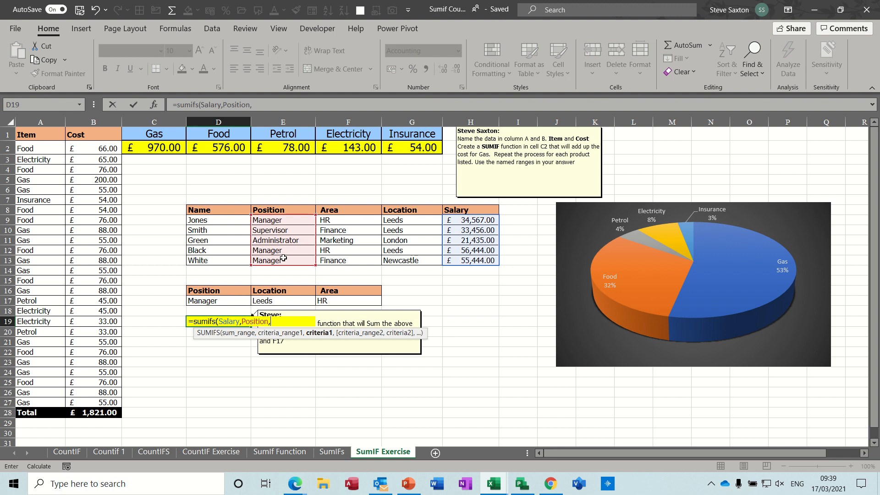
click(218, 301)
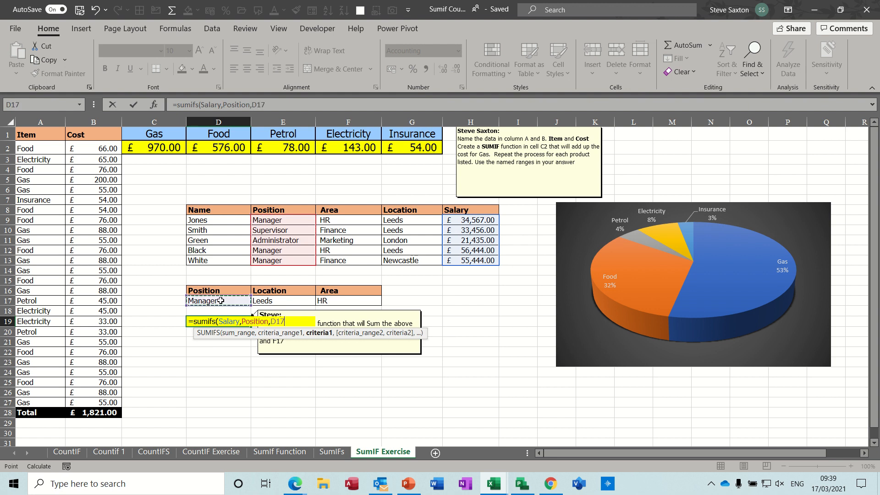
text(,)
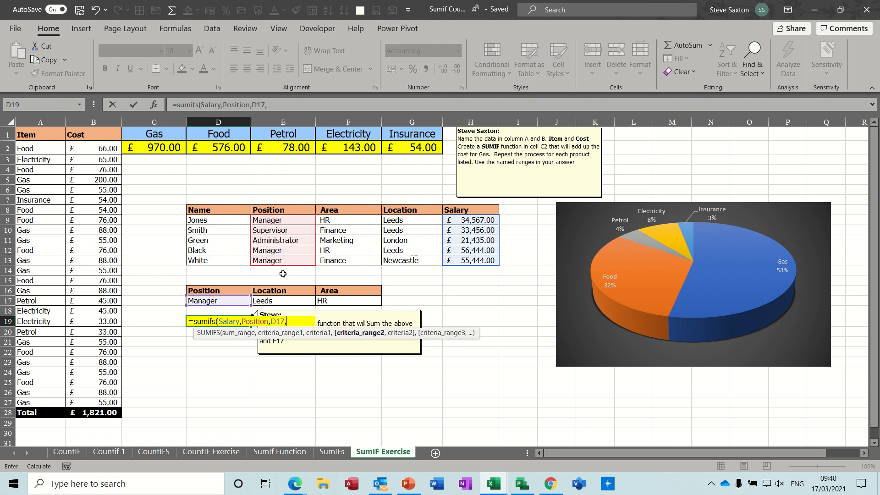
drag(394, 217, 395, 255)
text(,)
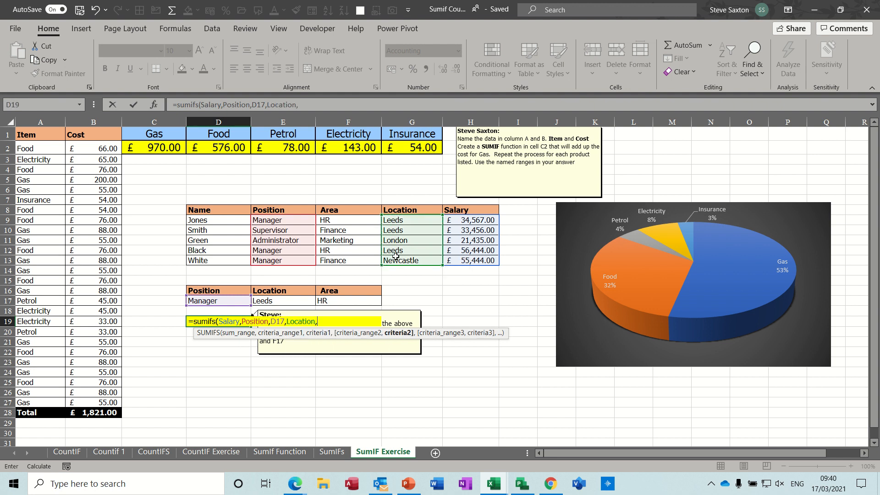
click(273, 301)
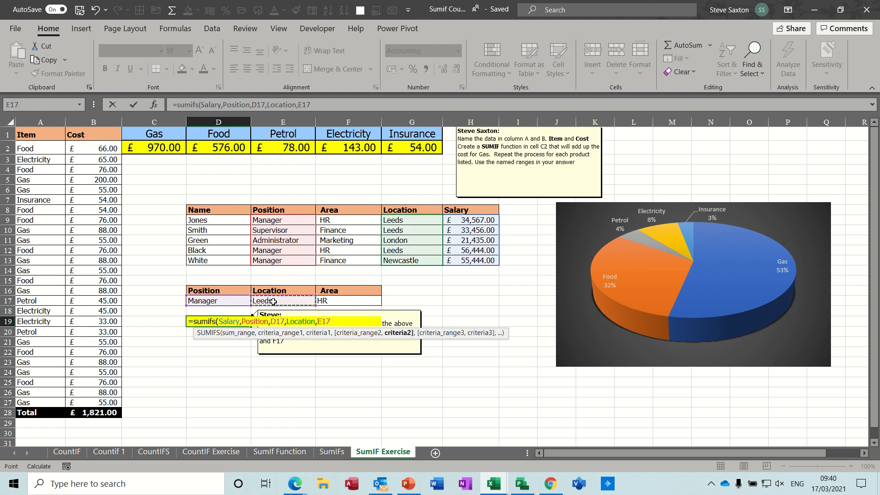
text(,)
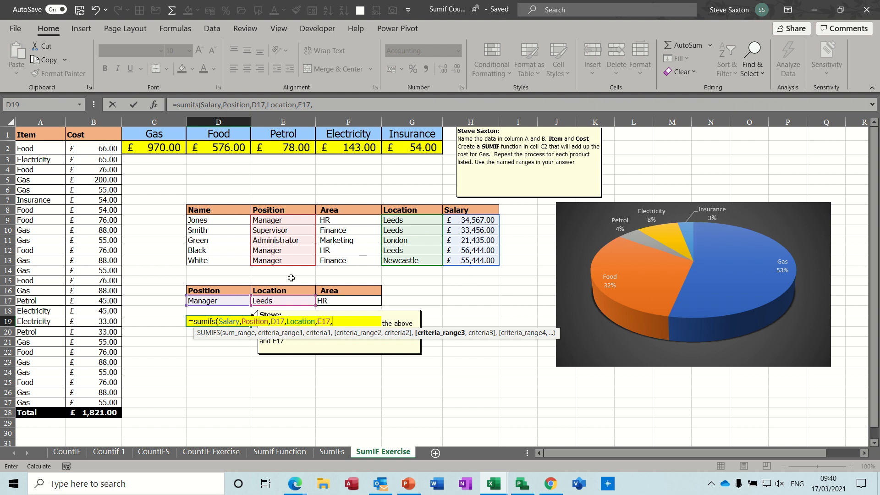
Add the Area range matched to F17 and complete the formula in D19 as =SUMIFS(Salary,Position,D17,Location,E17,Area,F17).
drag(337, 221, 337, 258)
text(,)
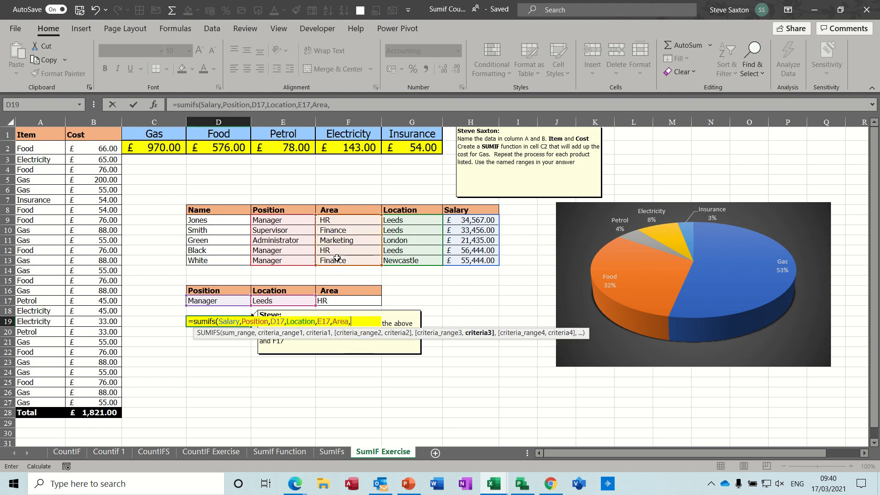
click(341, 301)
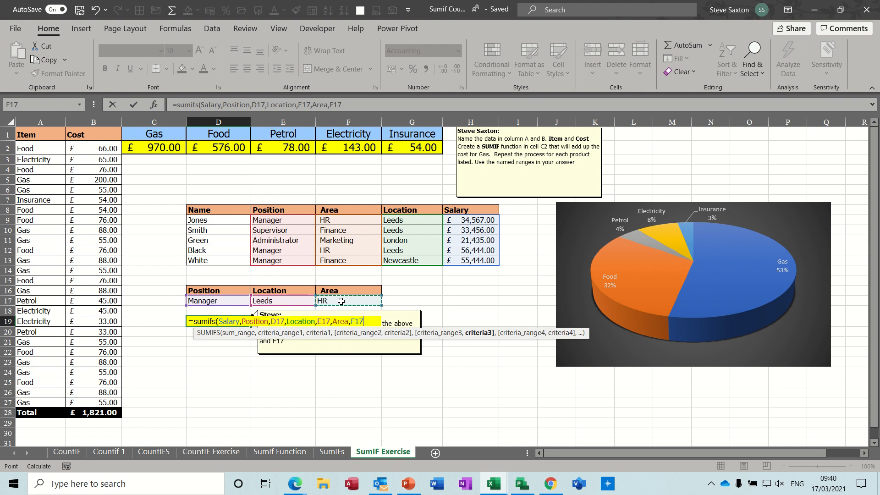
text())
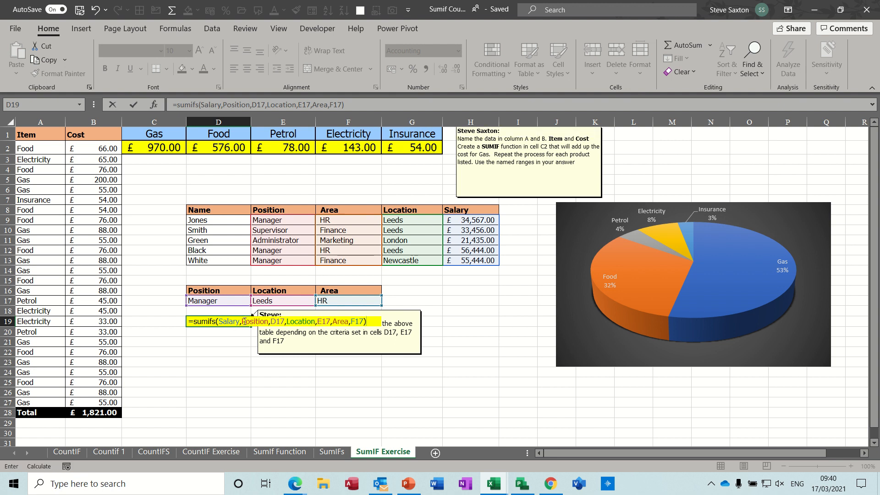
click(134, 106)
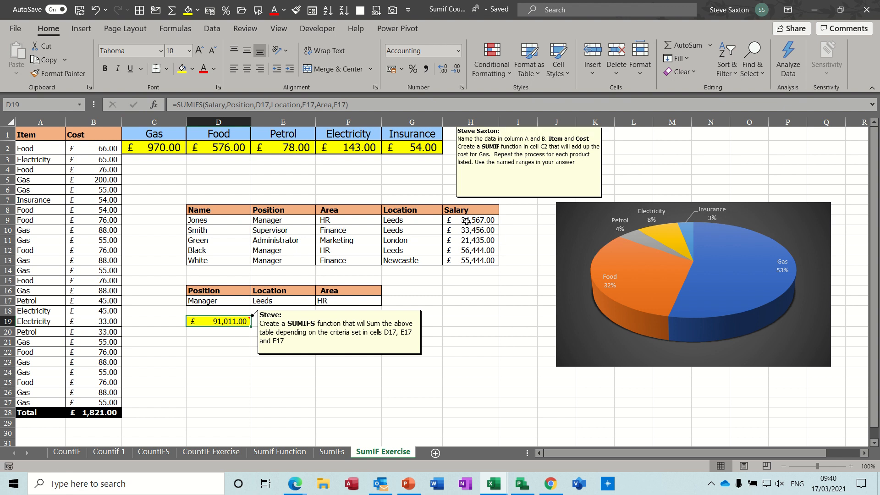
Select the two Leeds HR managers' salaries in H9 and H12 together to check their sum against D19.
drag(466, 221, 467, 225)
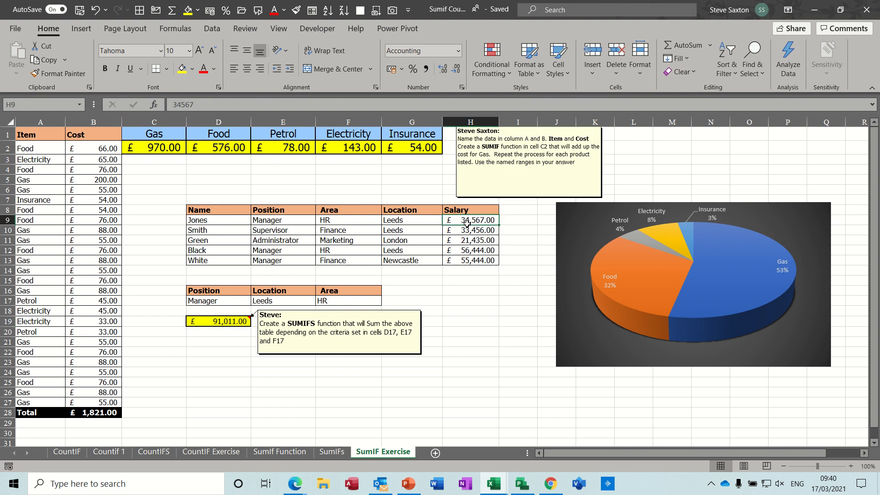
ctrl+click(464, 250)
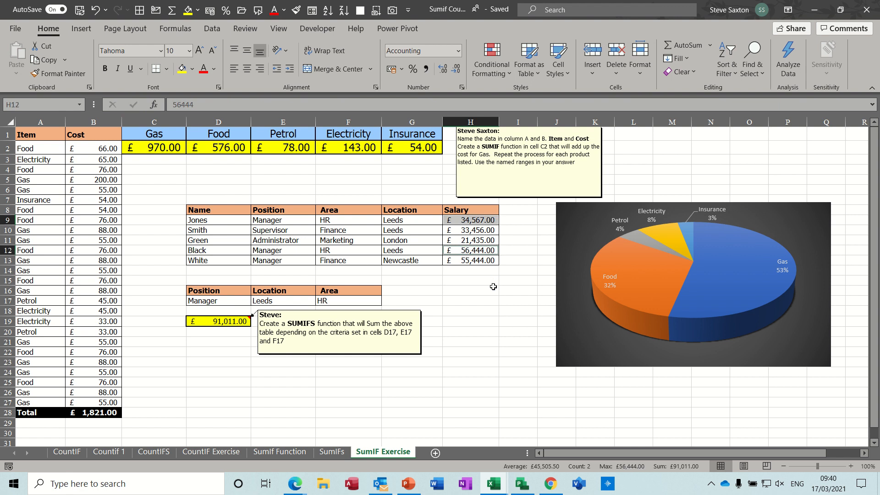